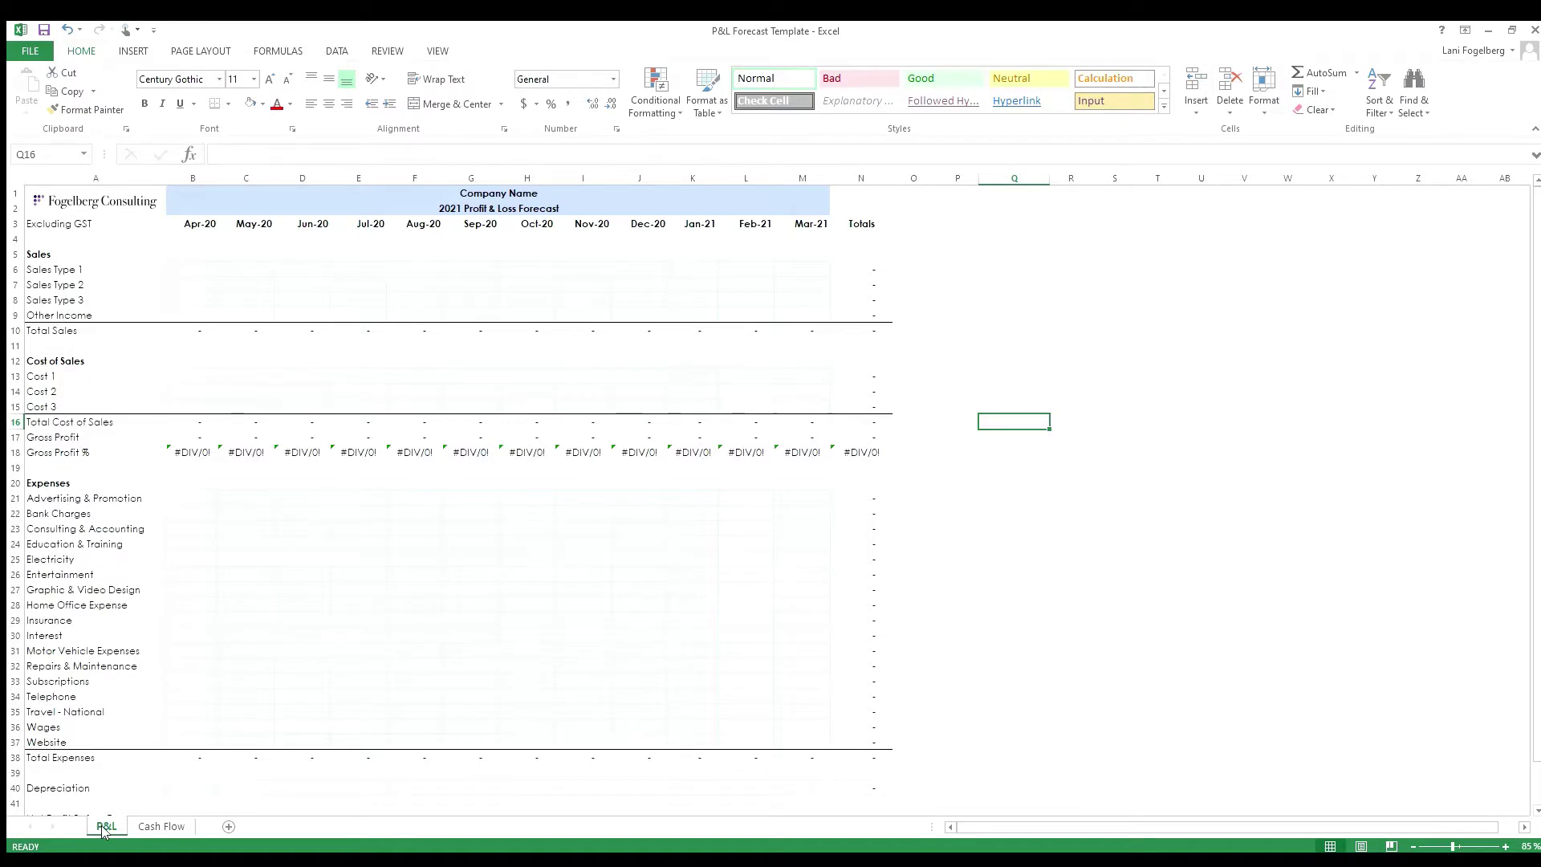
Step: Review the Cash Flow sheet and the P&L template's month headings, sales, cost, expense, depreciation and net profit rows
click(145, 829)
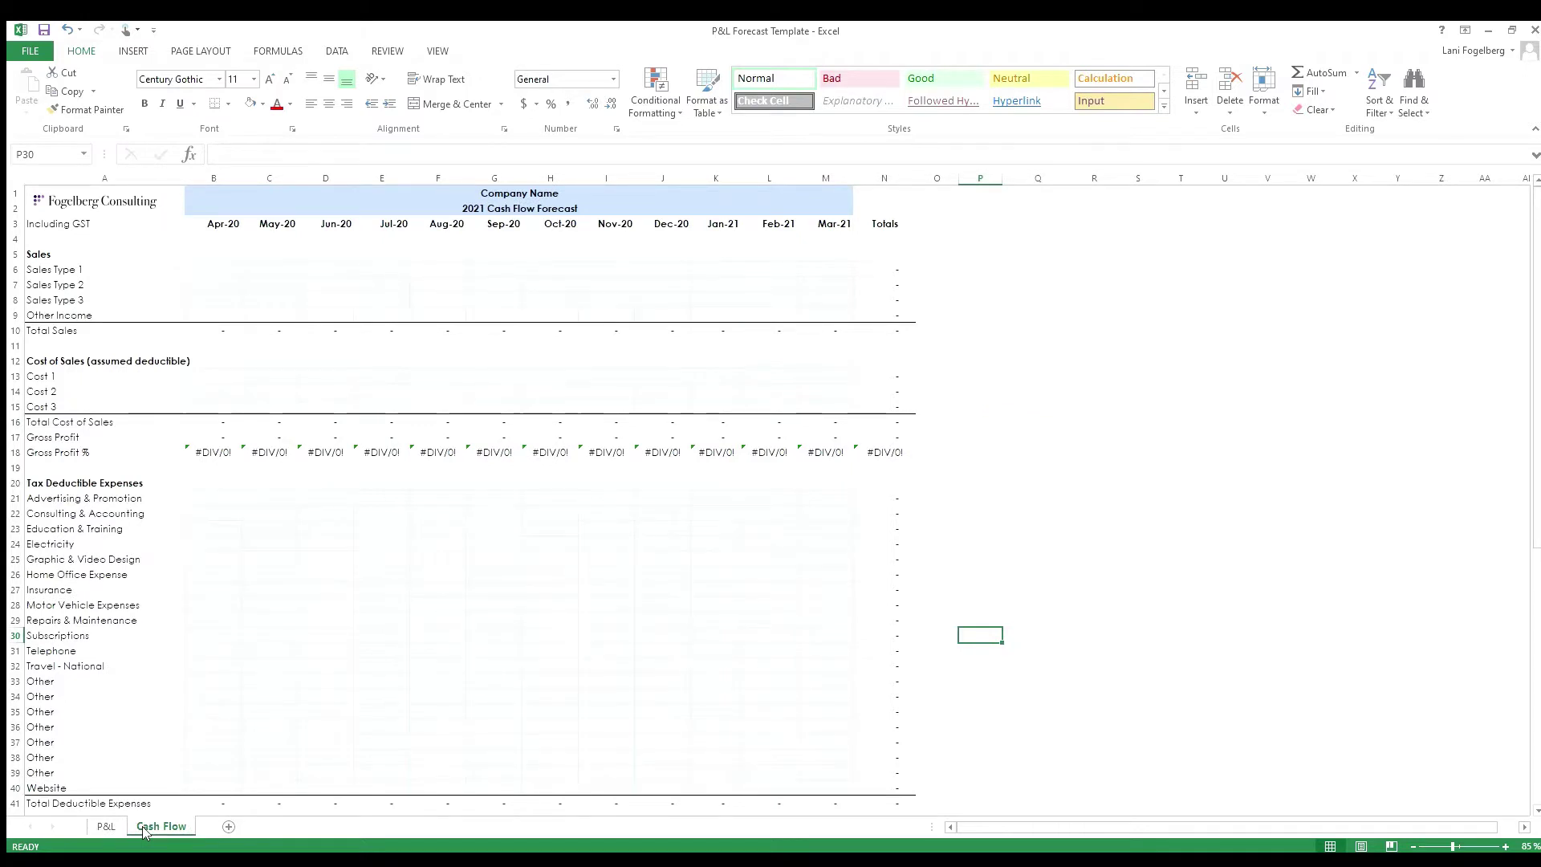
click(92, 828)
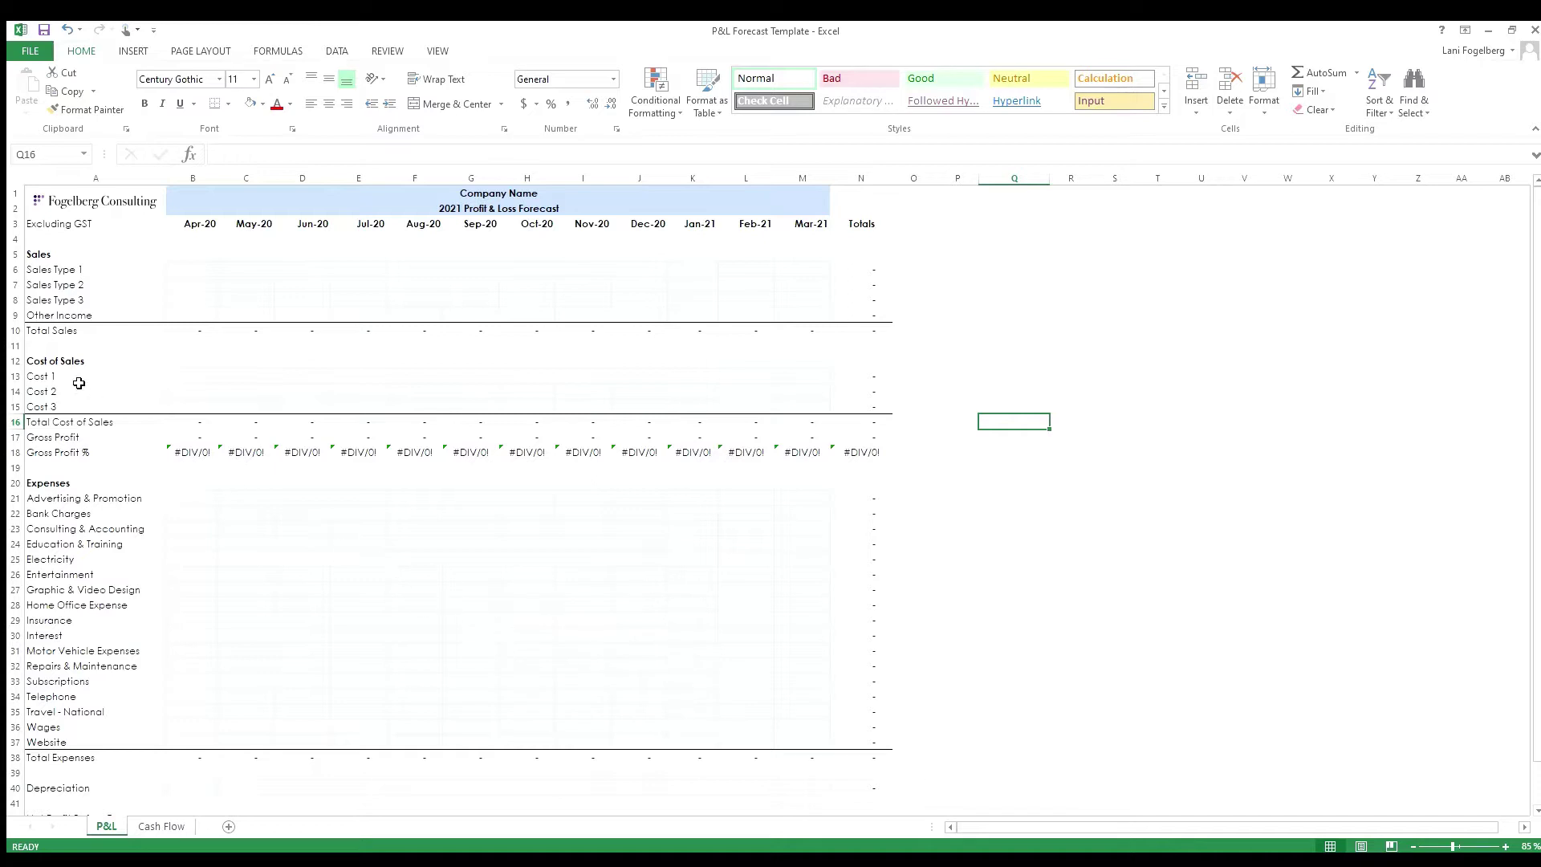
click(57, 244)
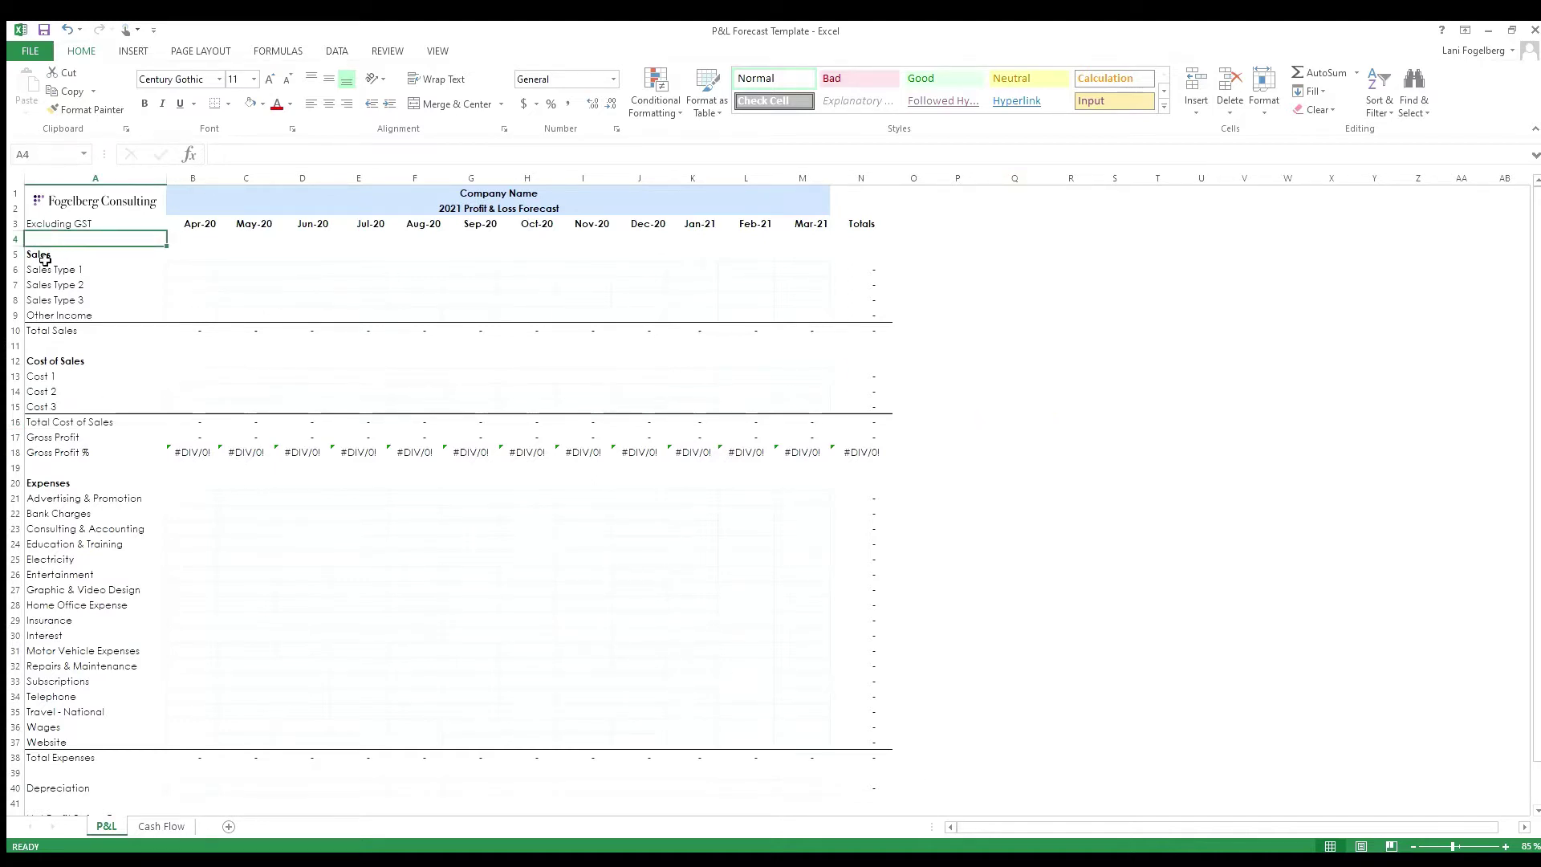
scroll(103, 401, down, 3)
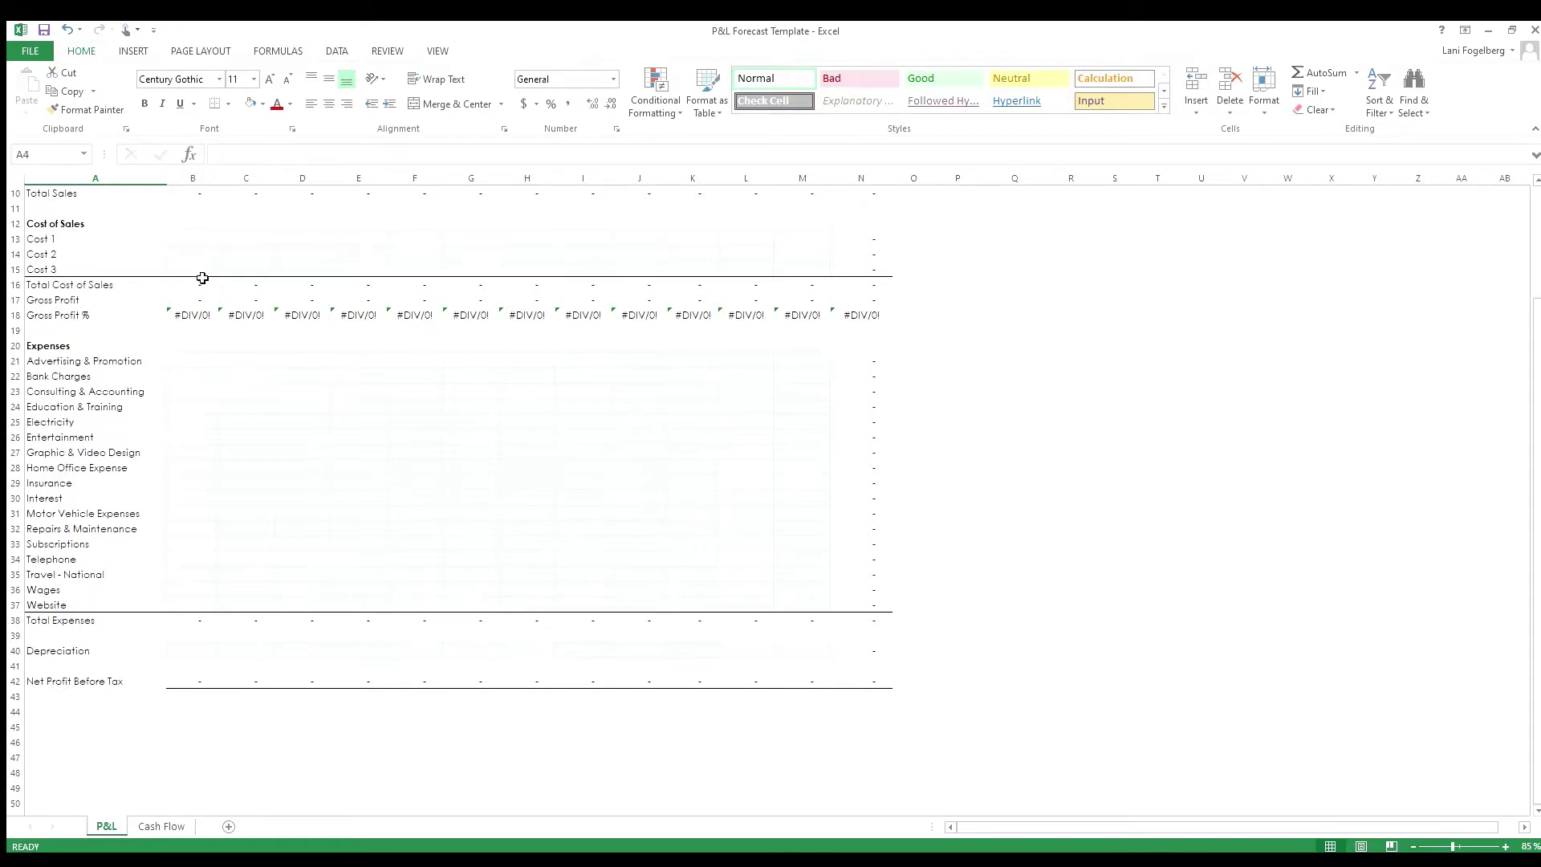
scroll(200, 275, up, 3)
drag(199, 229, 807, 225)
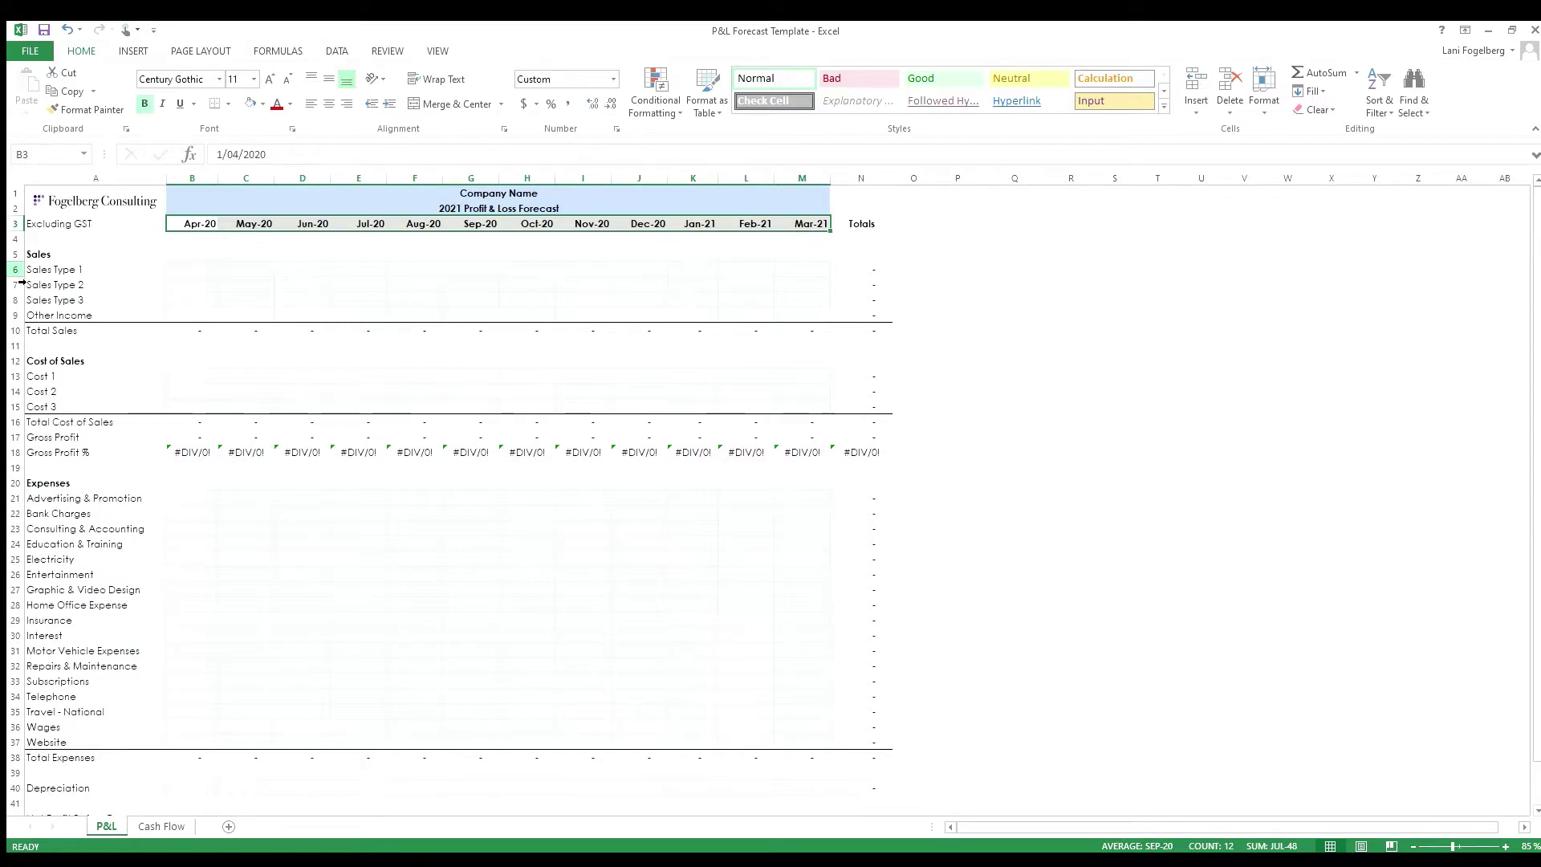
click(88, 178)
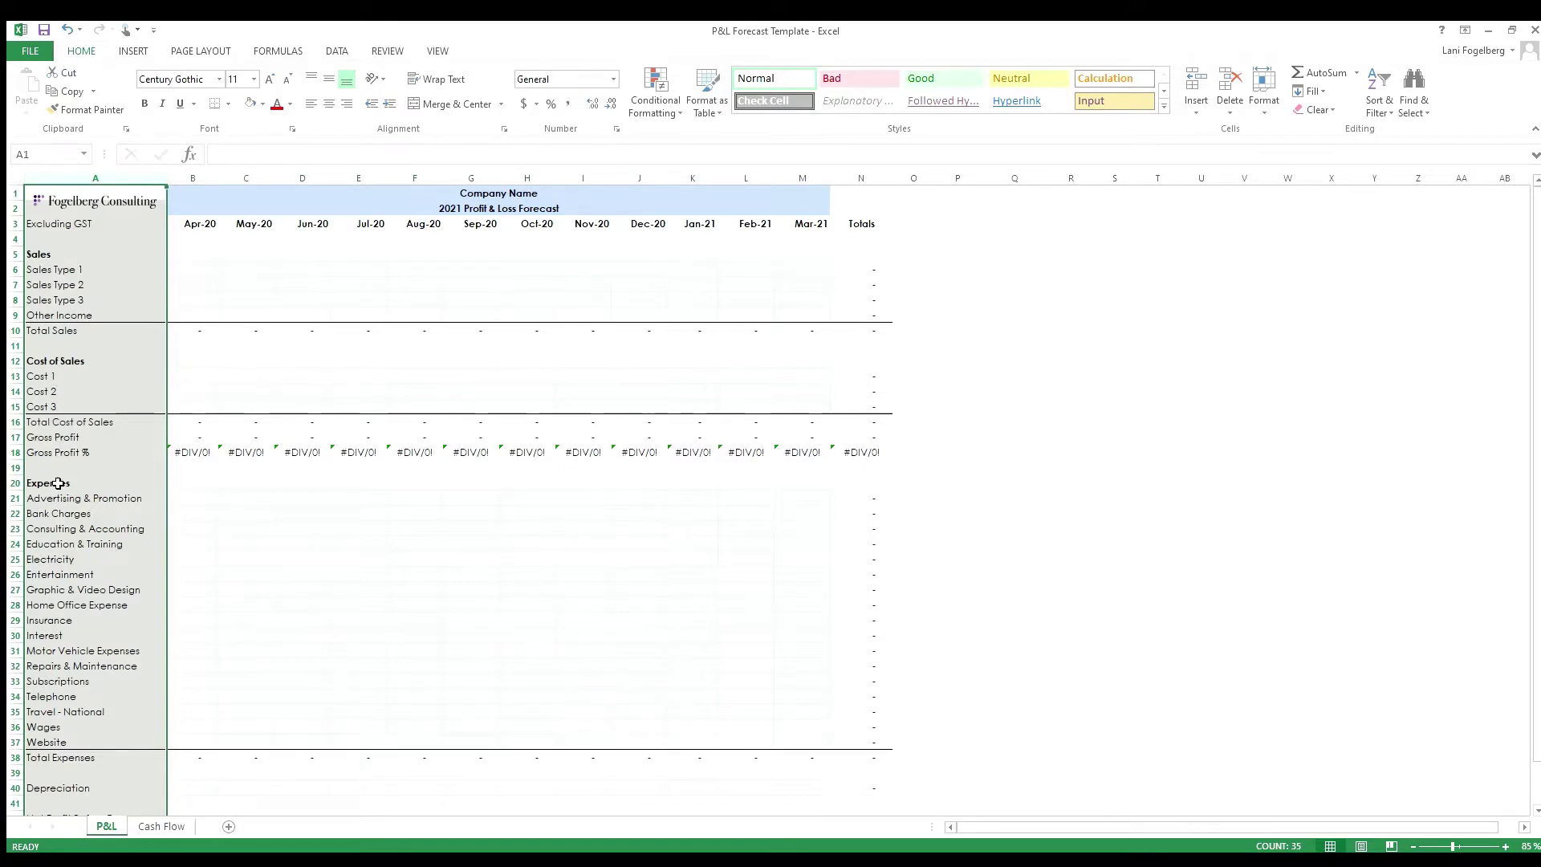
scroll(62, 606, down, 2)
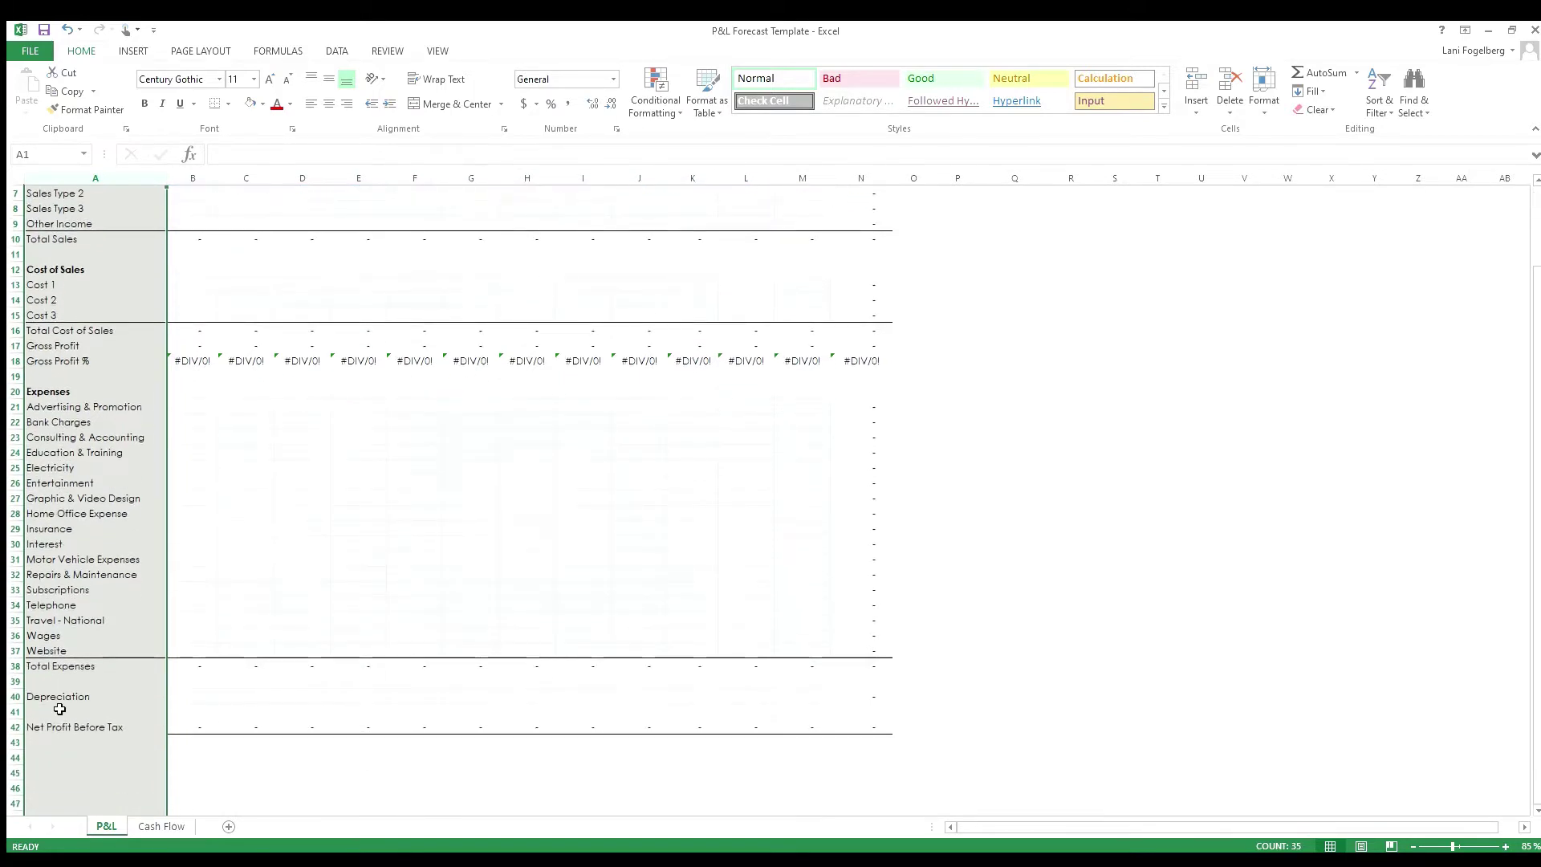
click(57, 699)
click(54, 729)
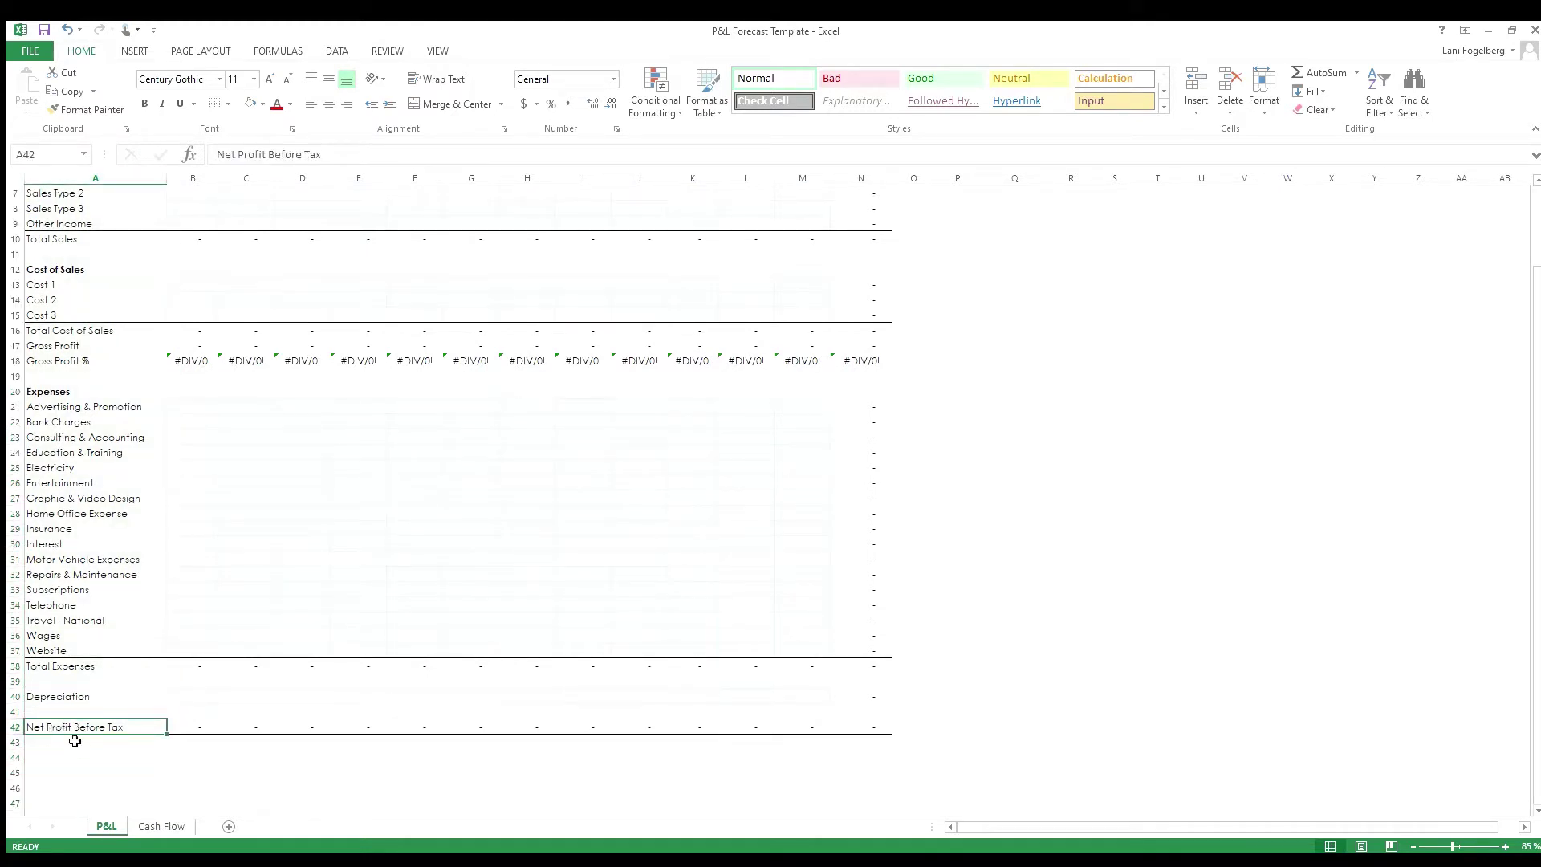
click(72, 697)
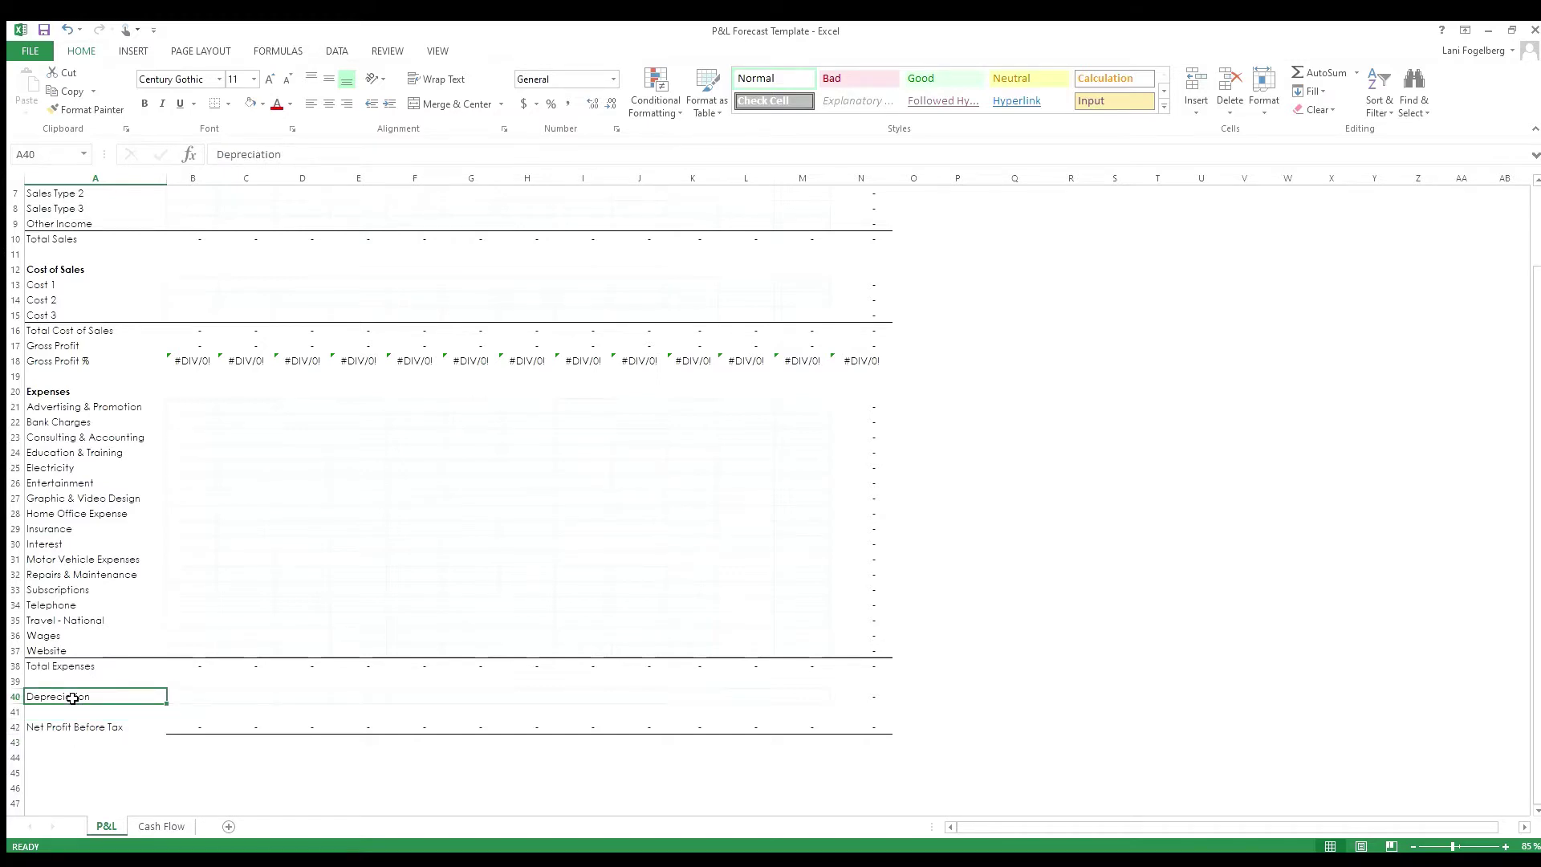
scroll(72, 698, up, 2)
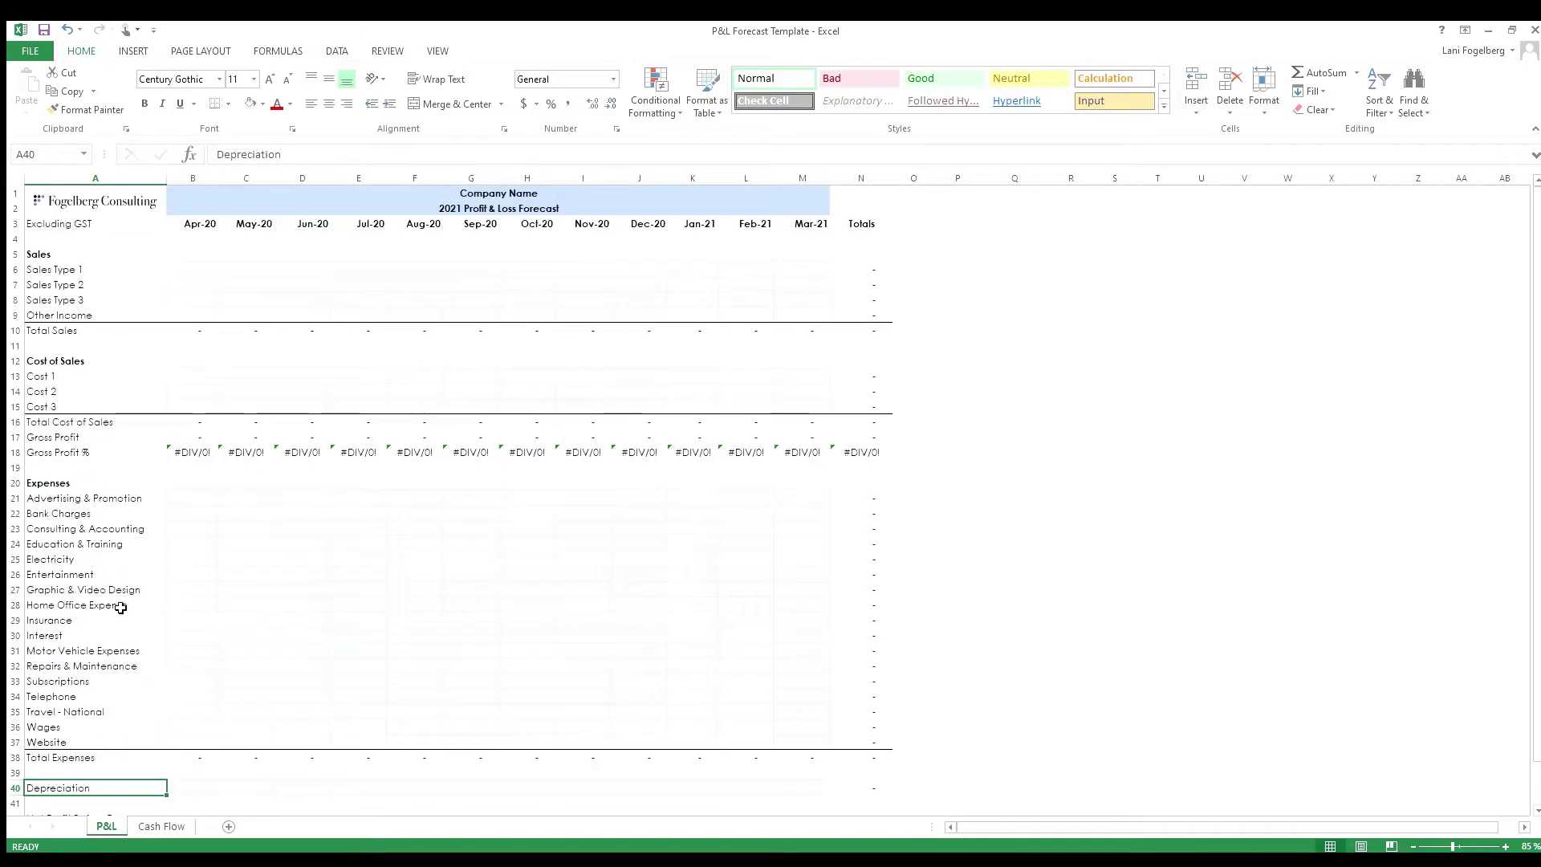
Step: Rename the Sales Type 1 row as Online Sales and the Sales Type 2 row as Projects on the P&L sheet
click(187, 271)
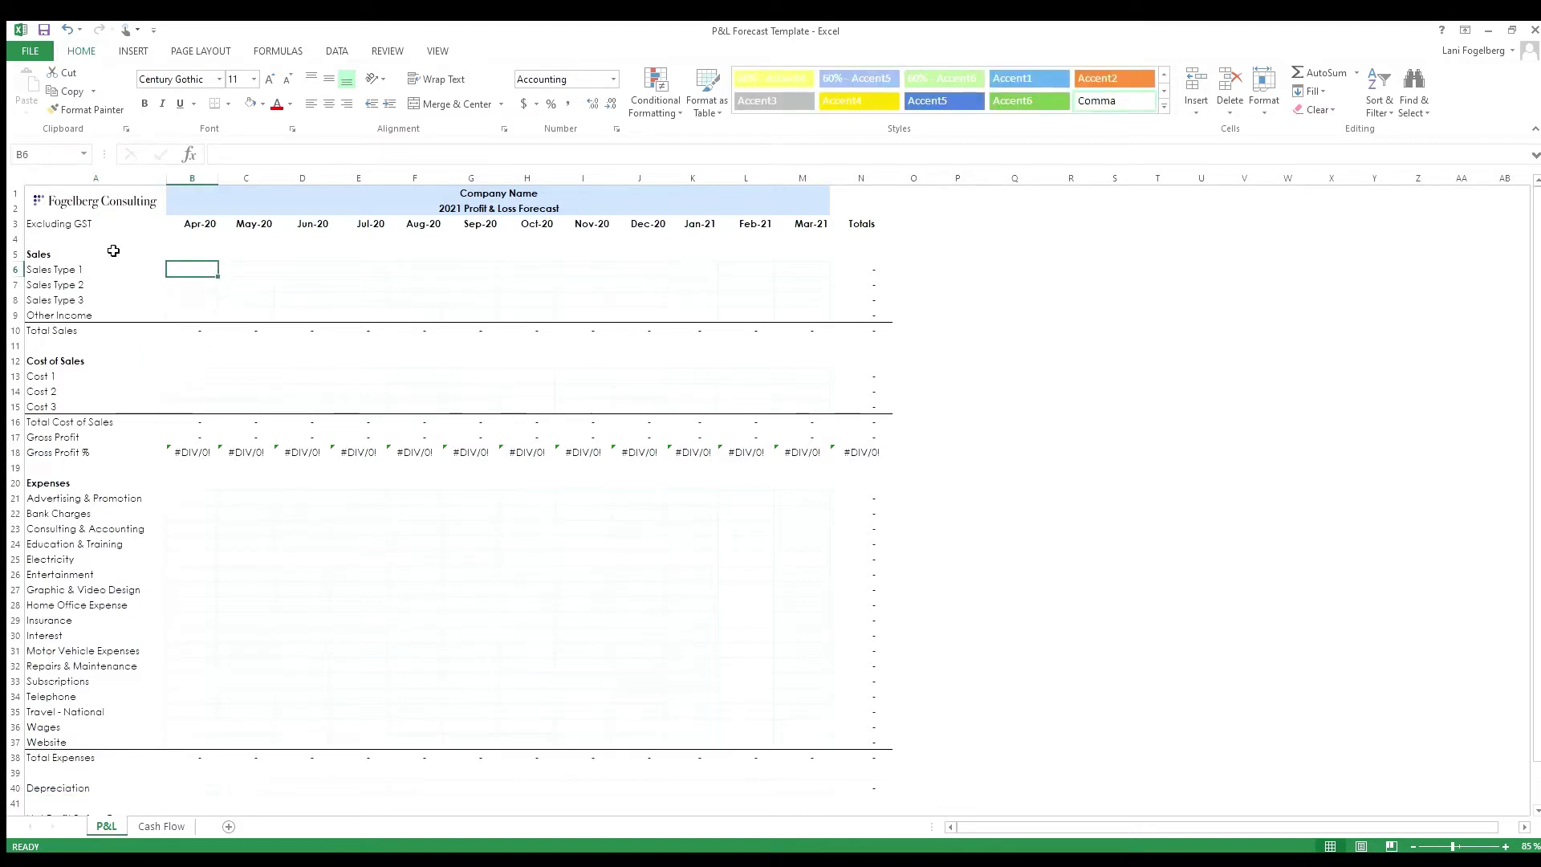
click(104, 274)
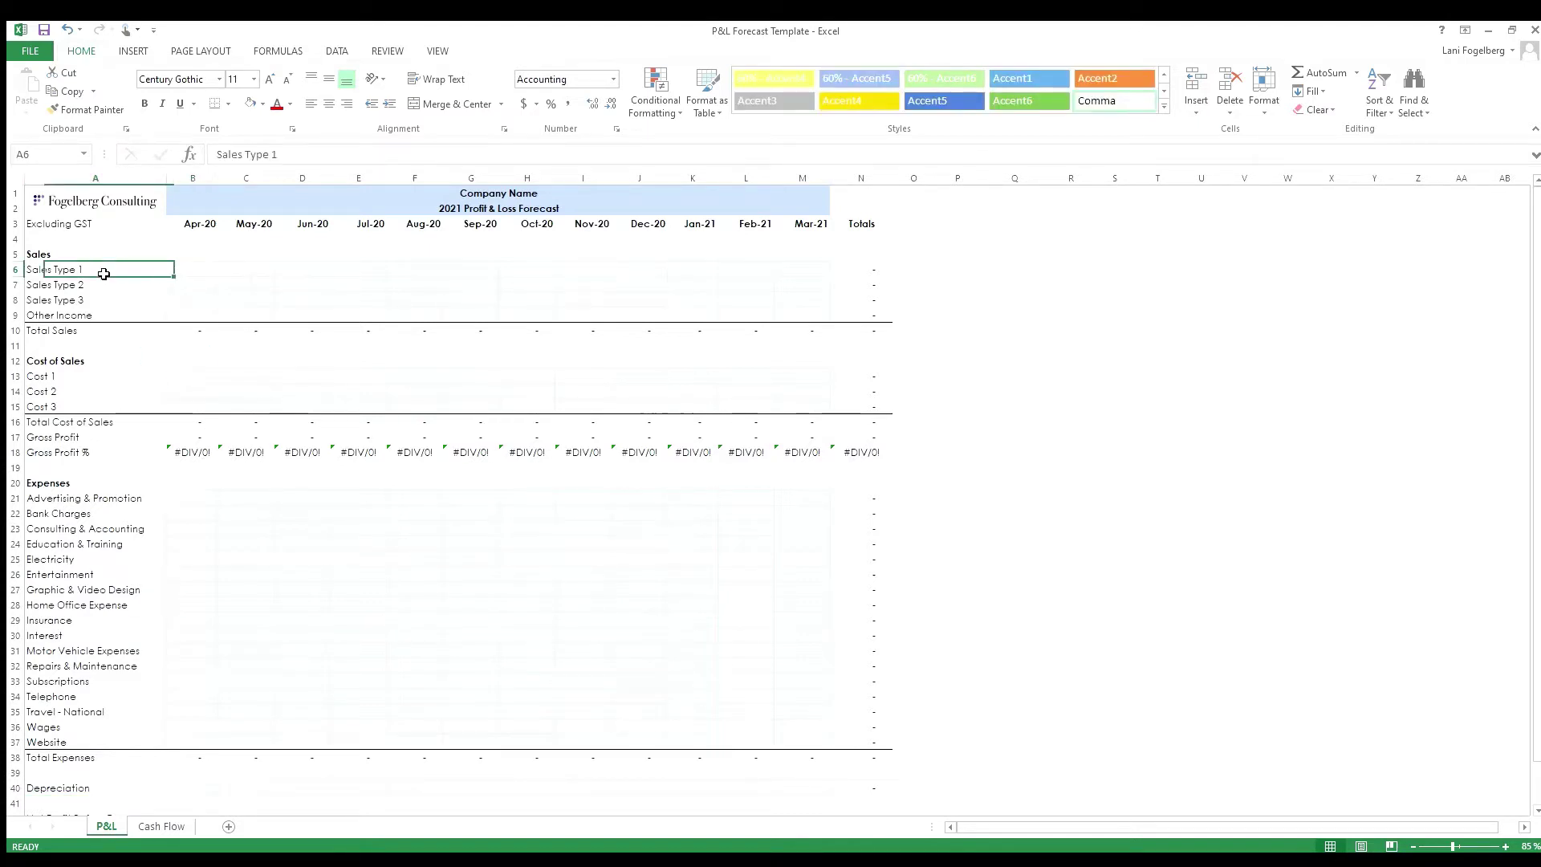
click(101, 291)
click(99, 302)
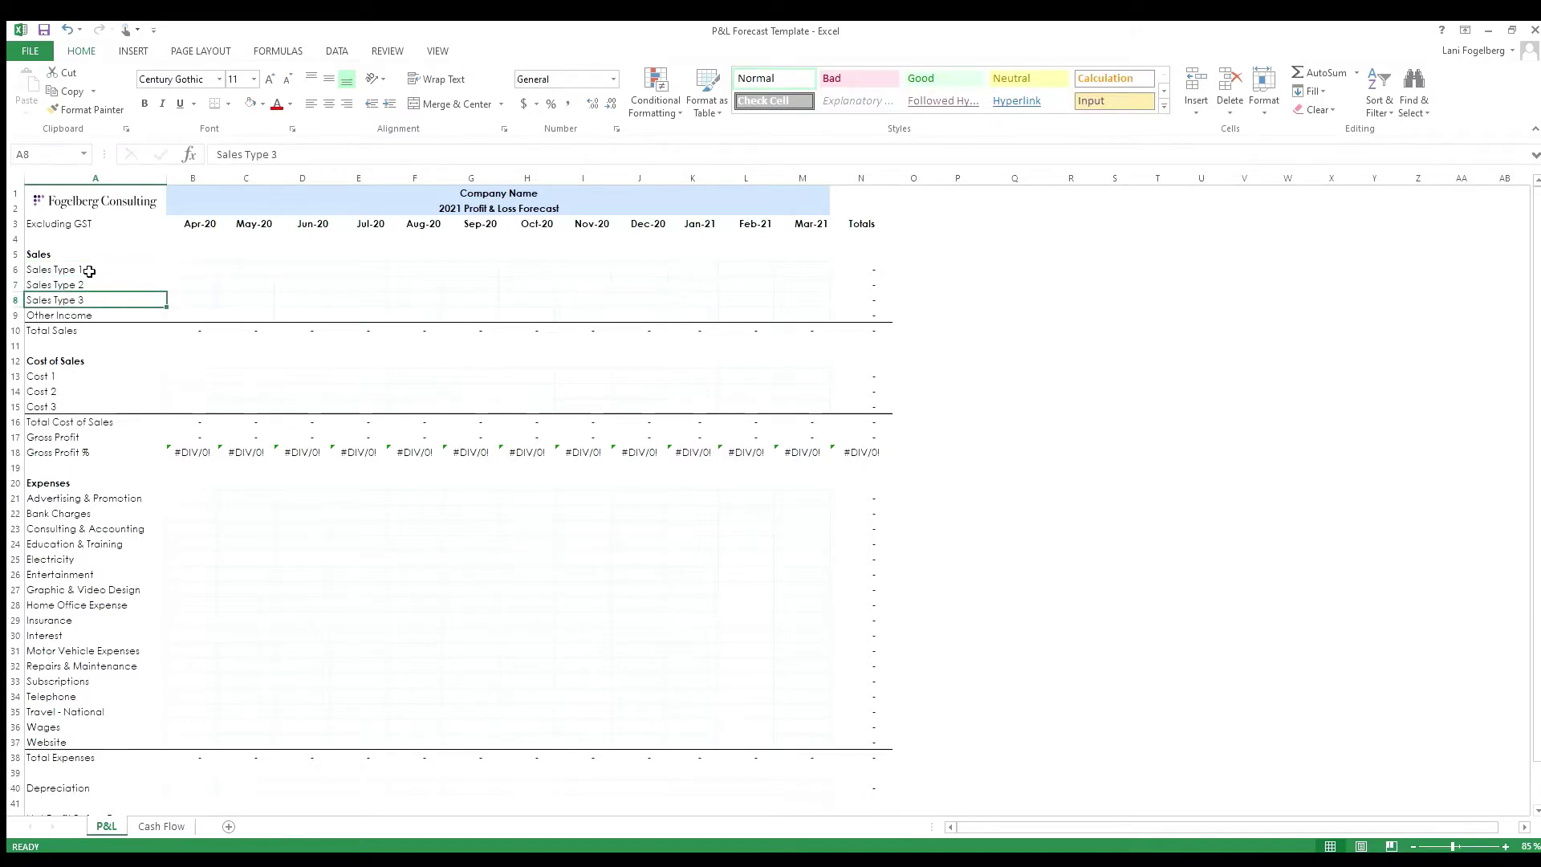
key(Up)
key(Up)
text(Online Sales)
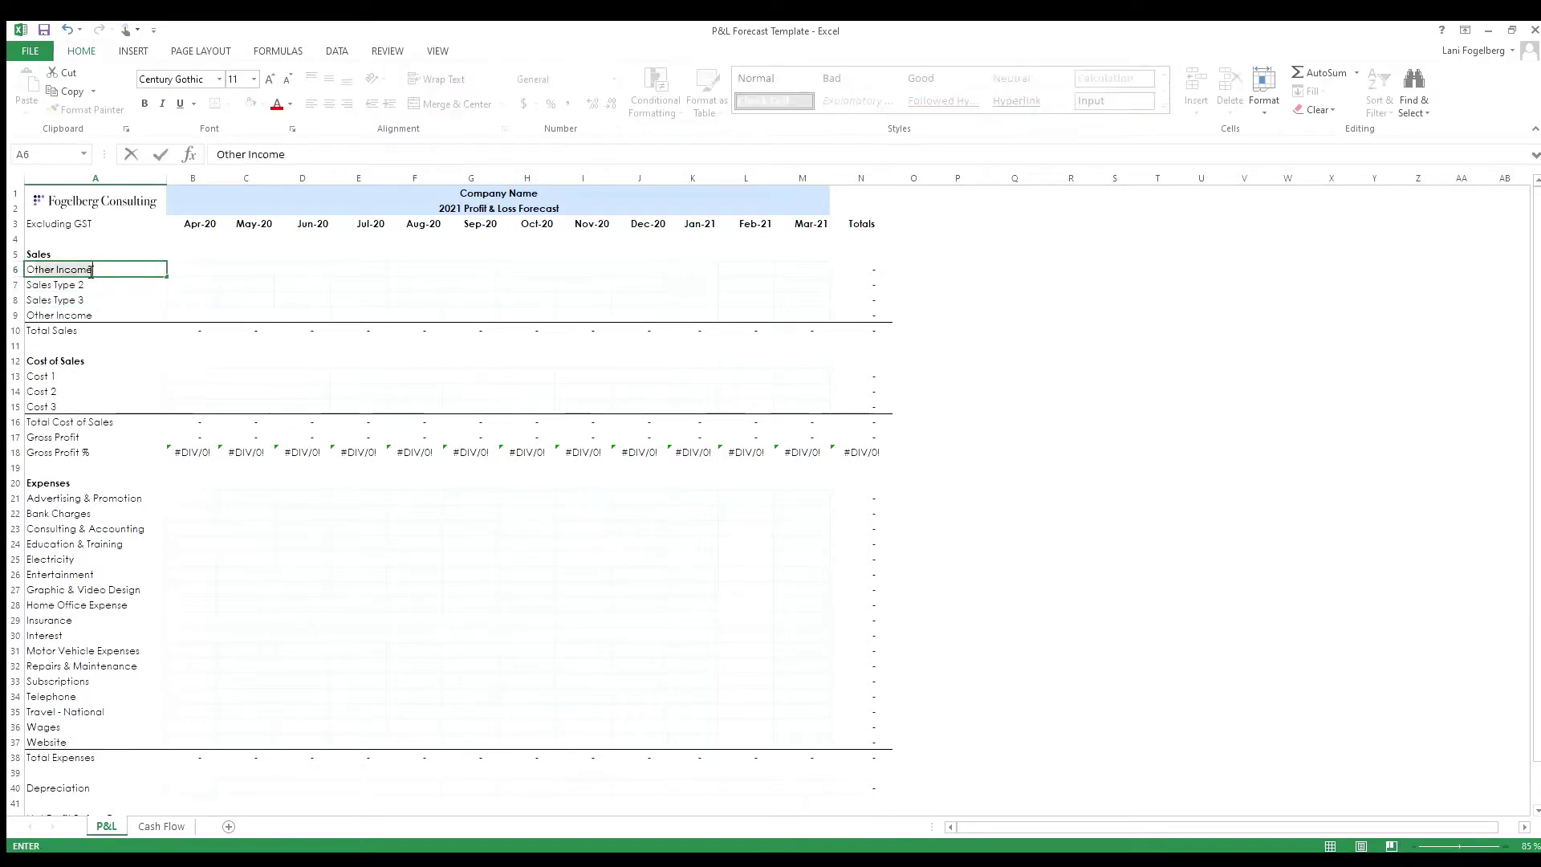
key(Return)
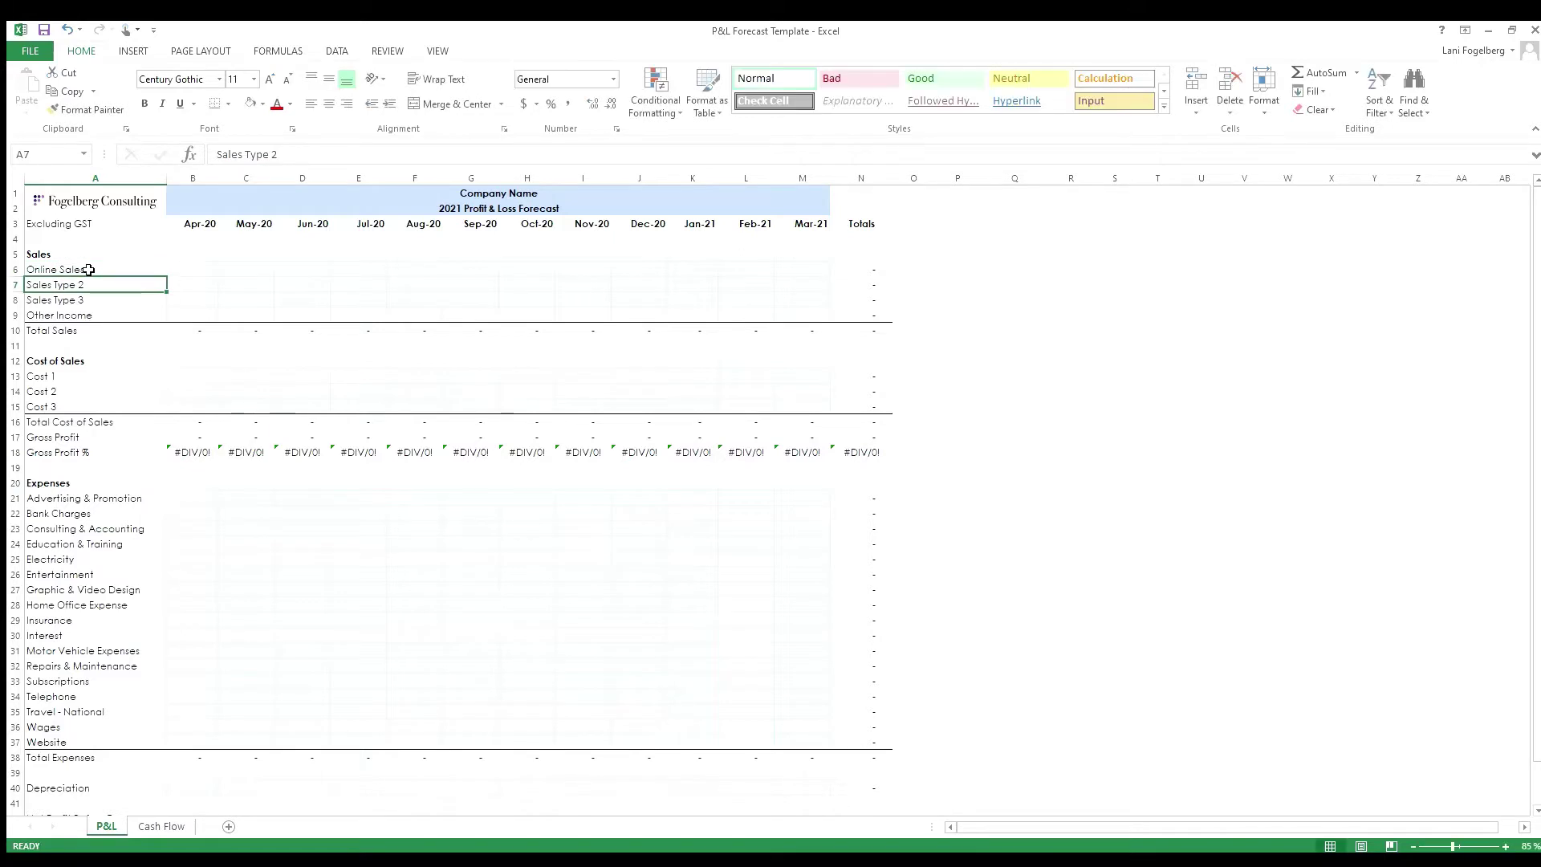
text(Projects)
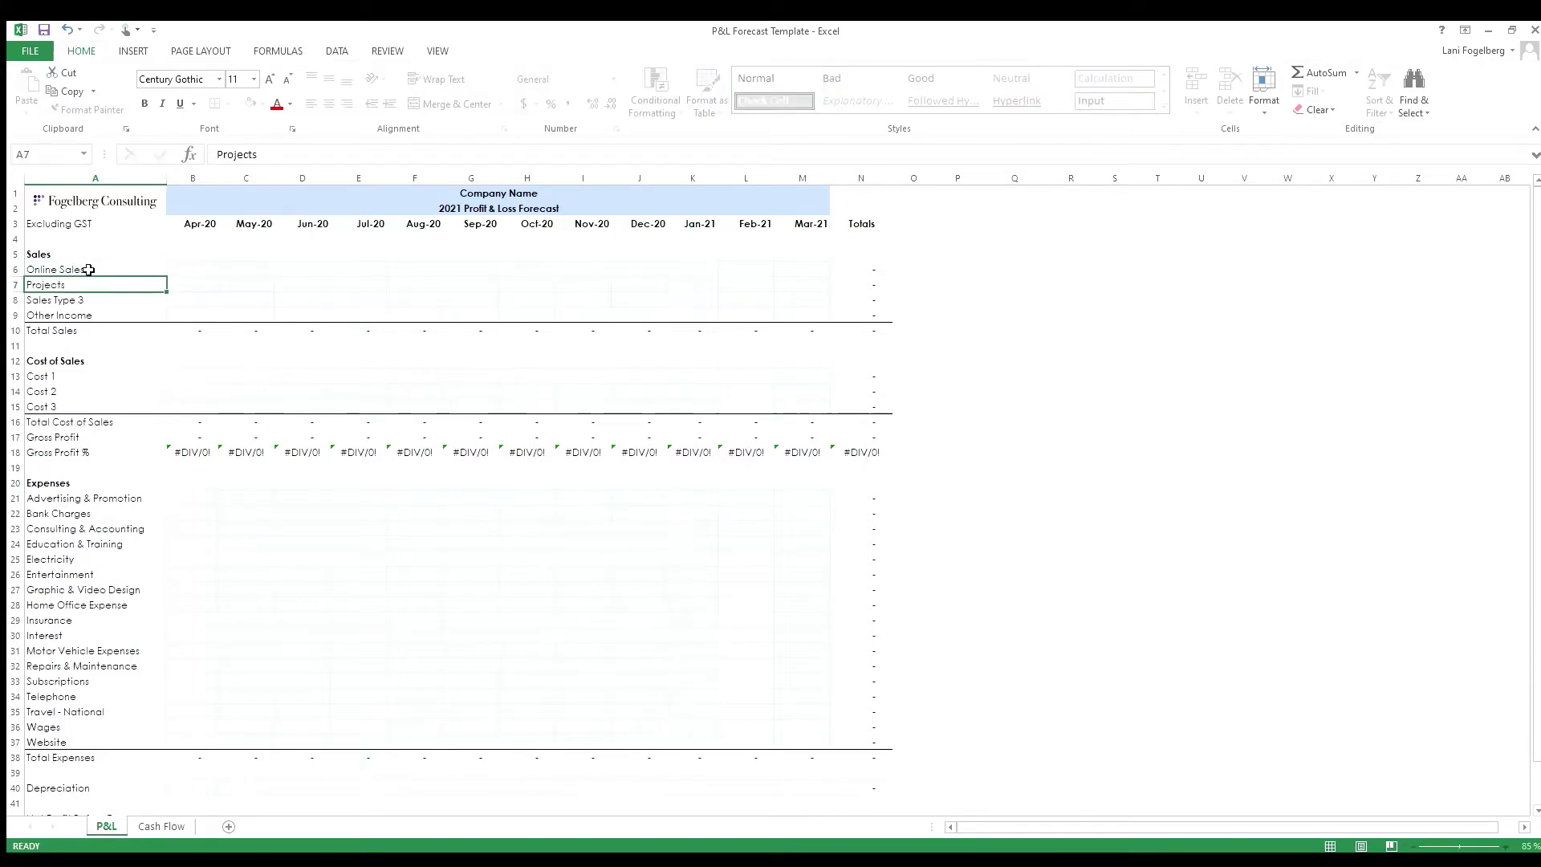
key(Return)
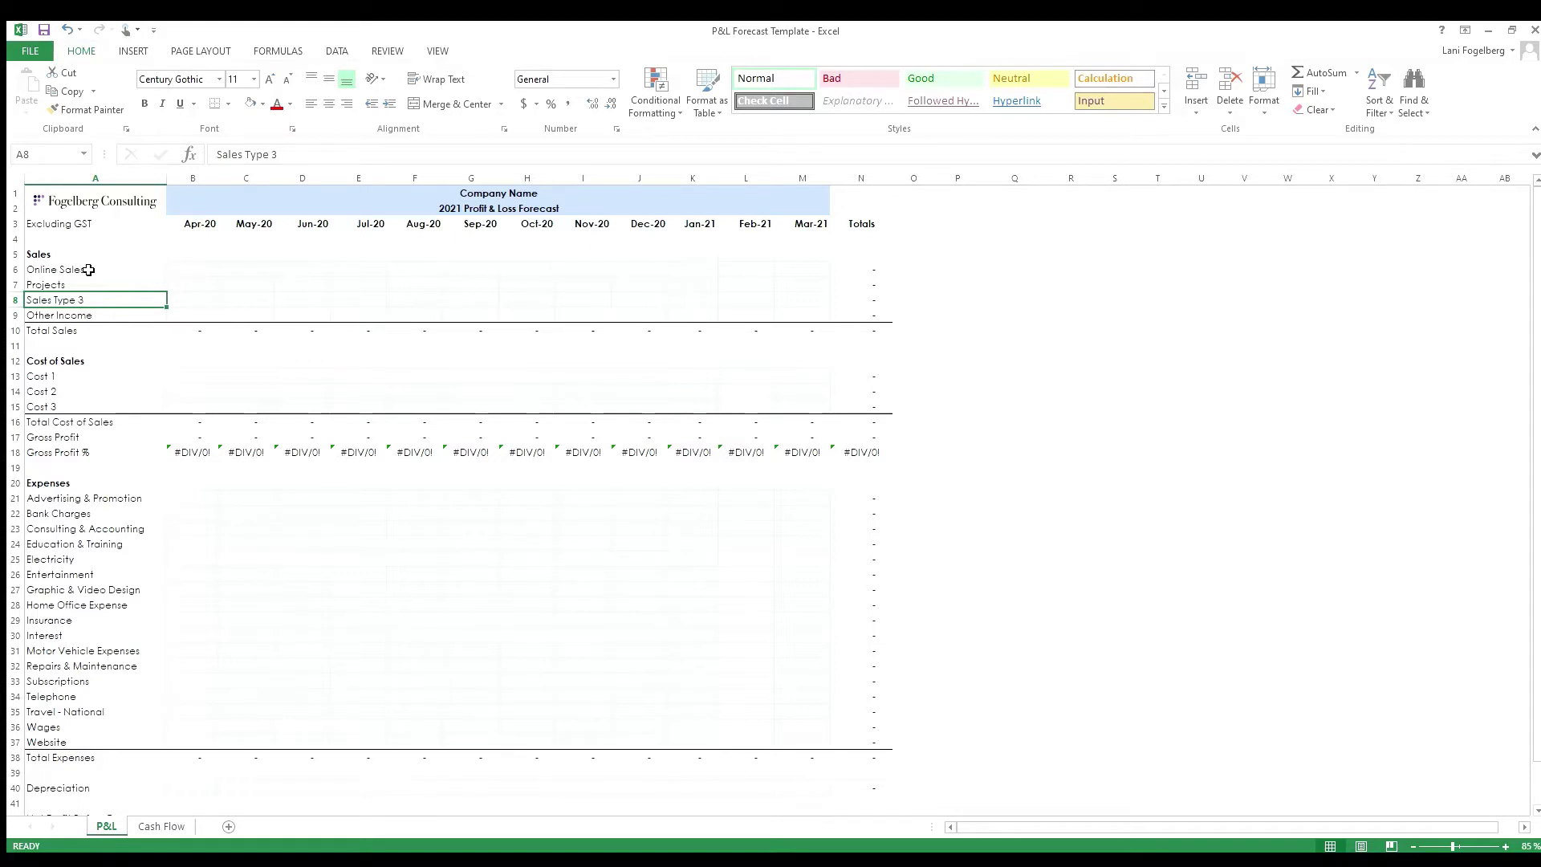
Step: Enter Apr-20 sales of 20000 for Online Sales and 7000 for Projects, and check the Projects total and gross profit
click(184, 273)
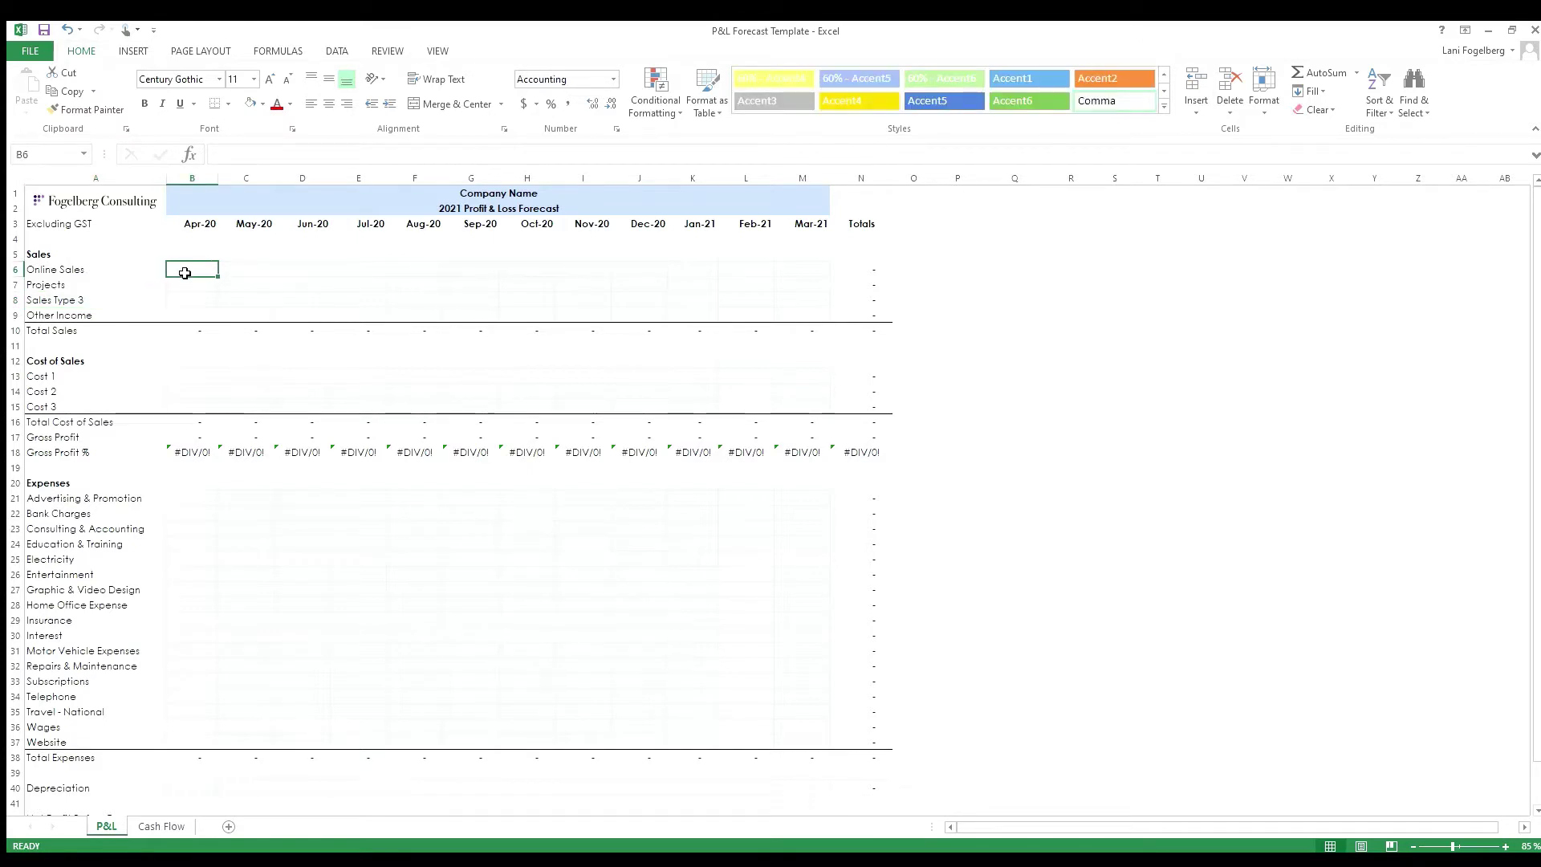
text(20000)
key(Return)
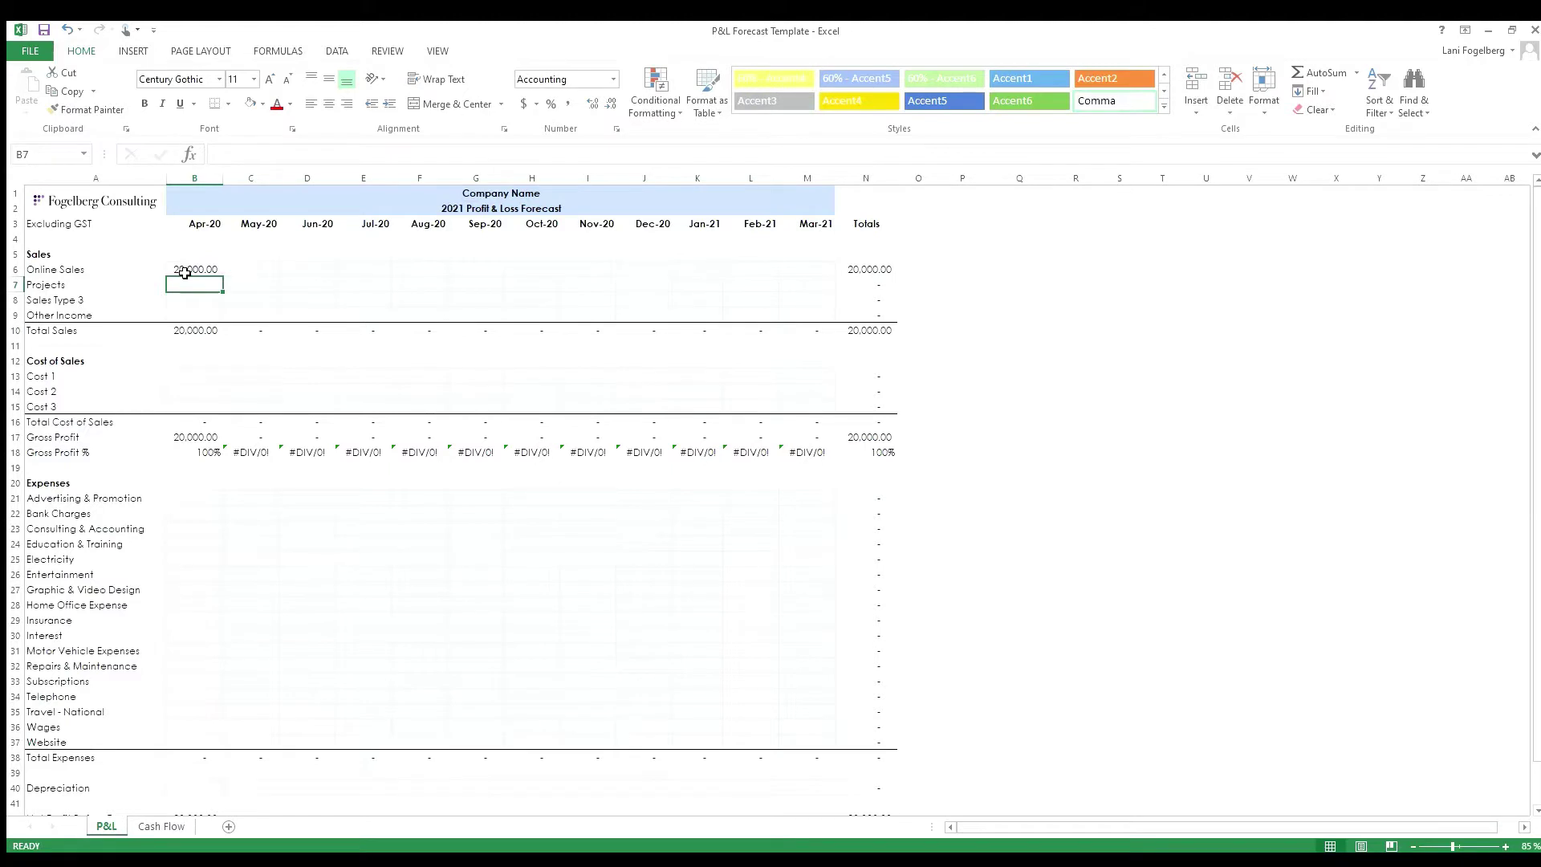
text(7000)
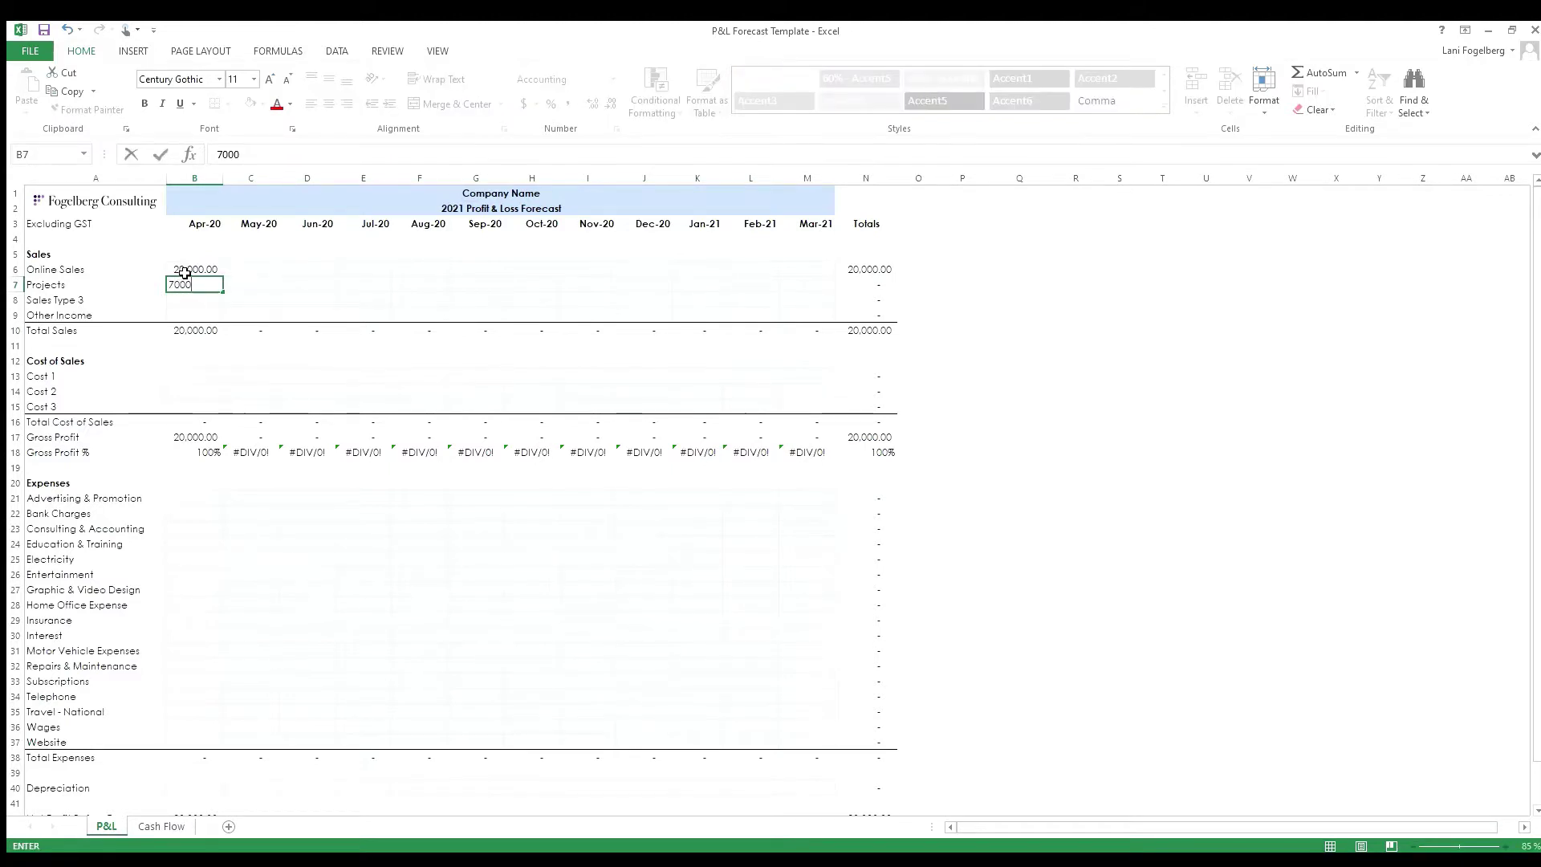
key(Return)
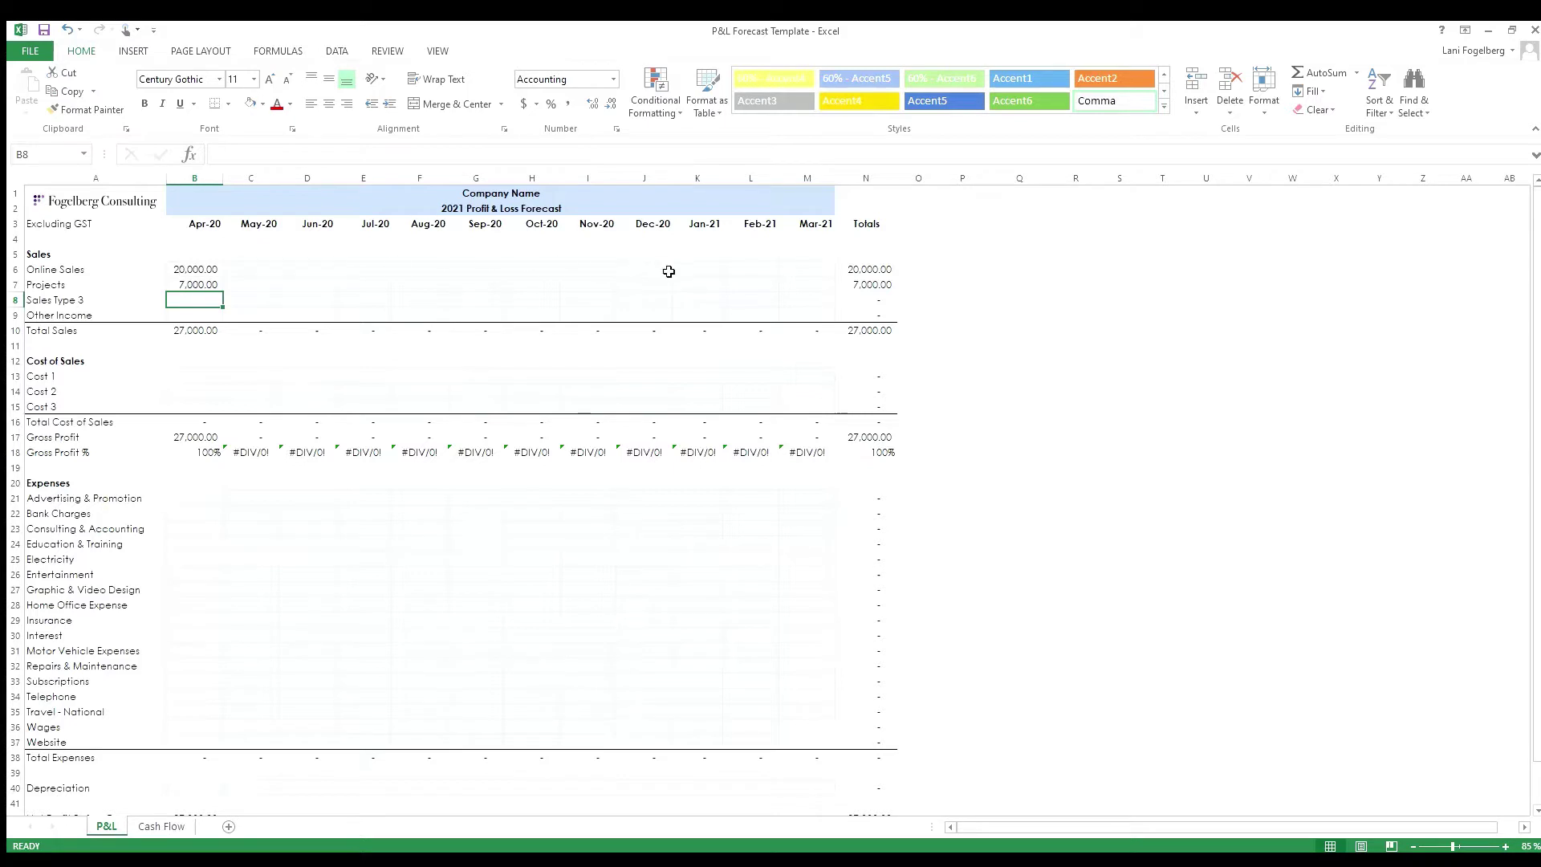
click(858, 284)
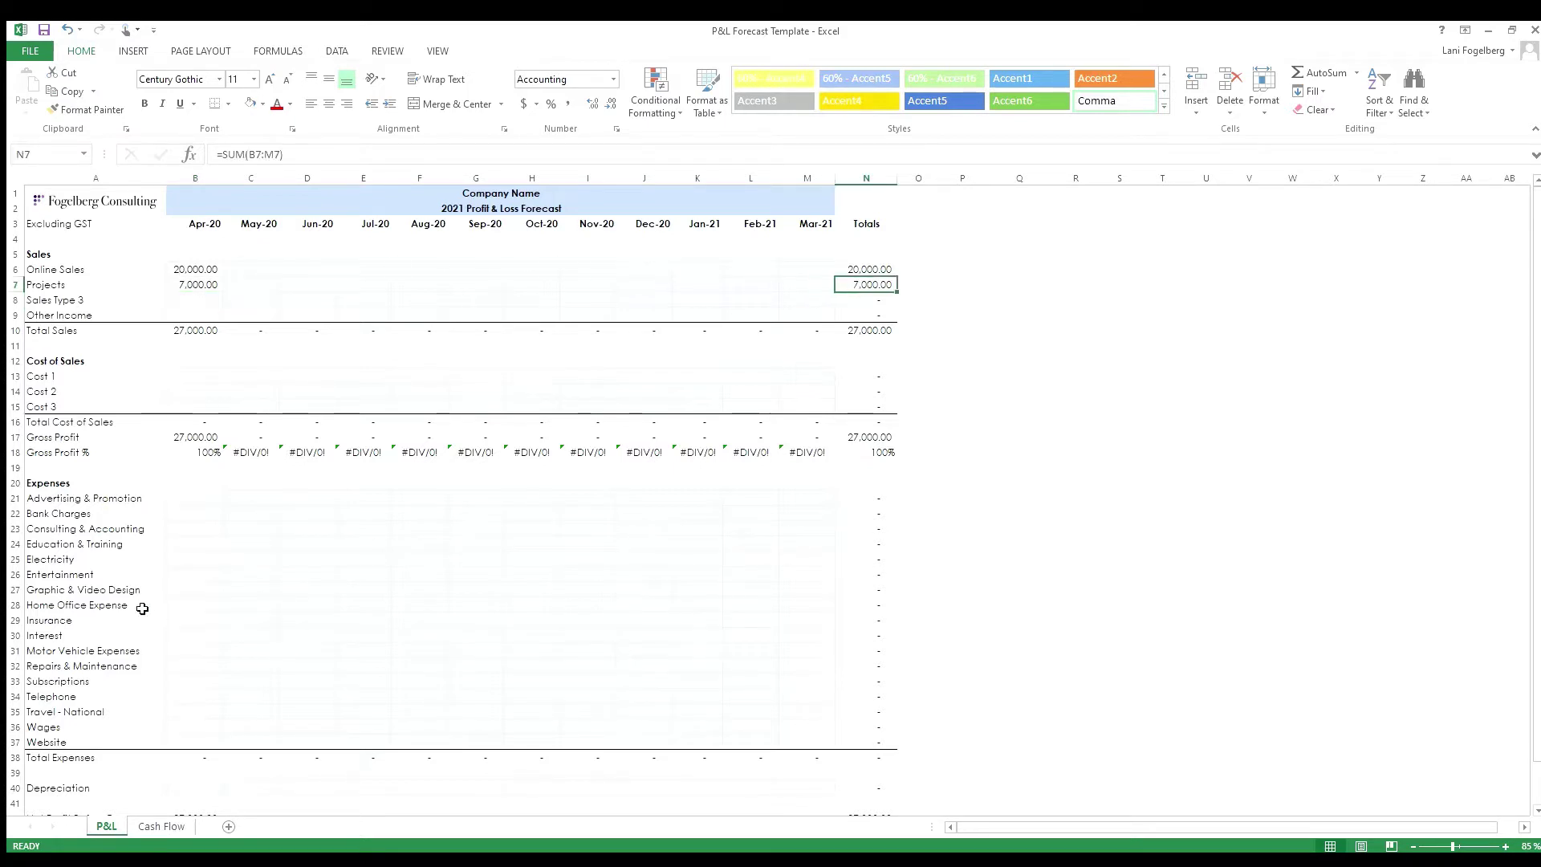
click(202, 436)
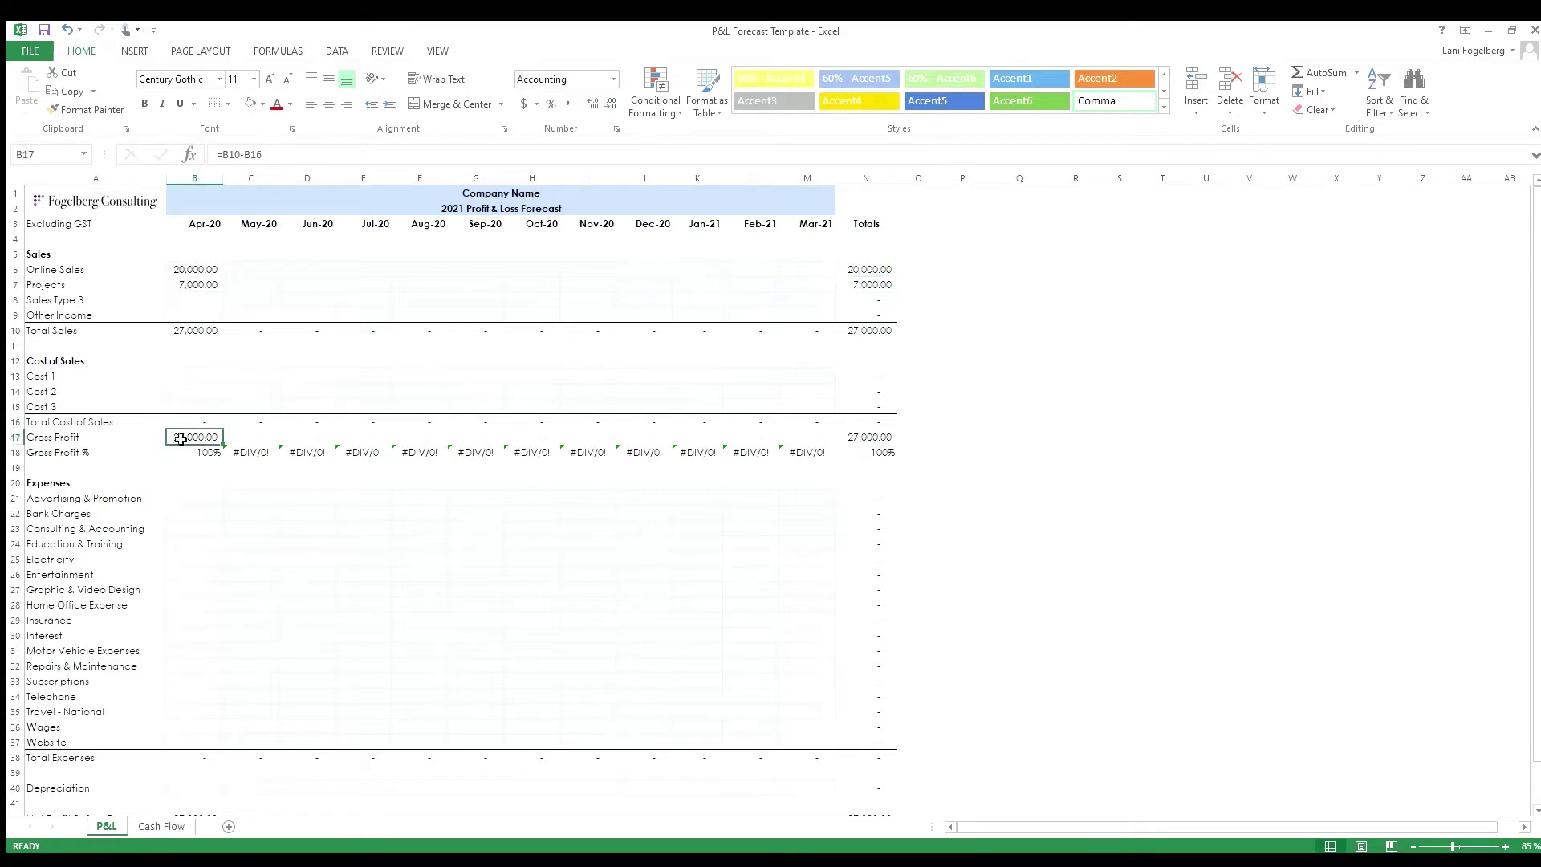
Step: Rename Cost 1 as Payment Services Fees with an Apr-20 cost of 200, and check April's gross profit and percentage
click(53, 381)
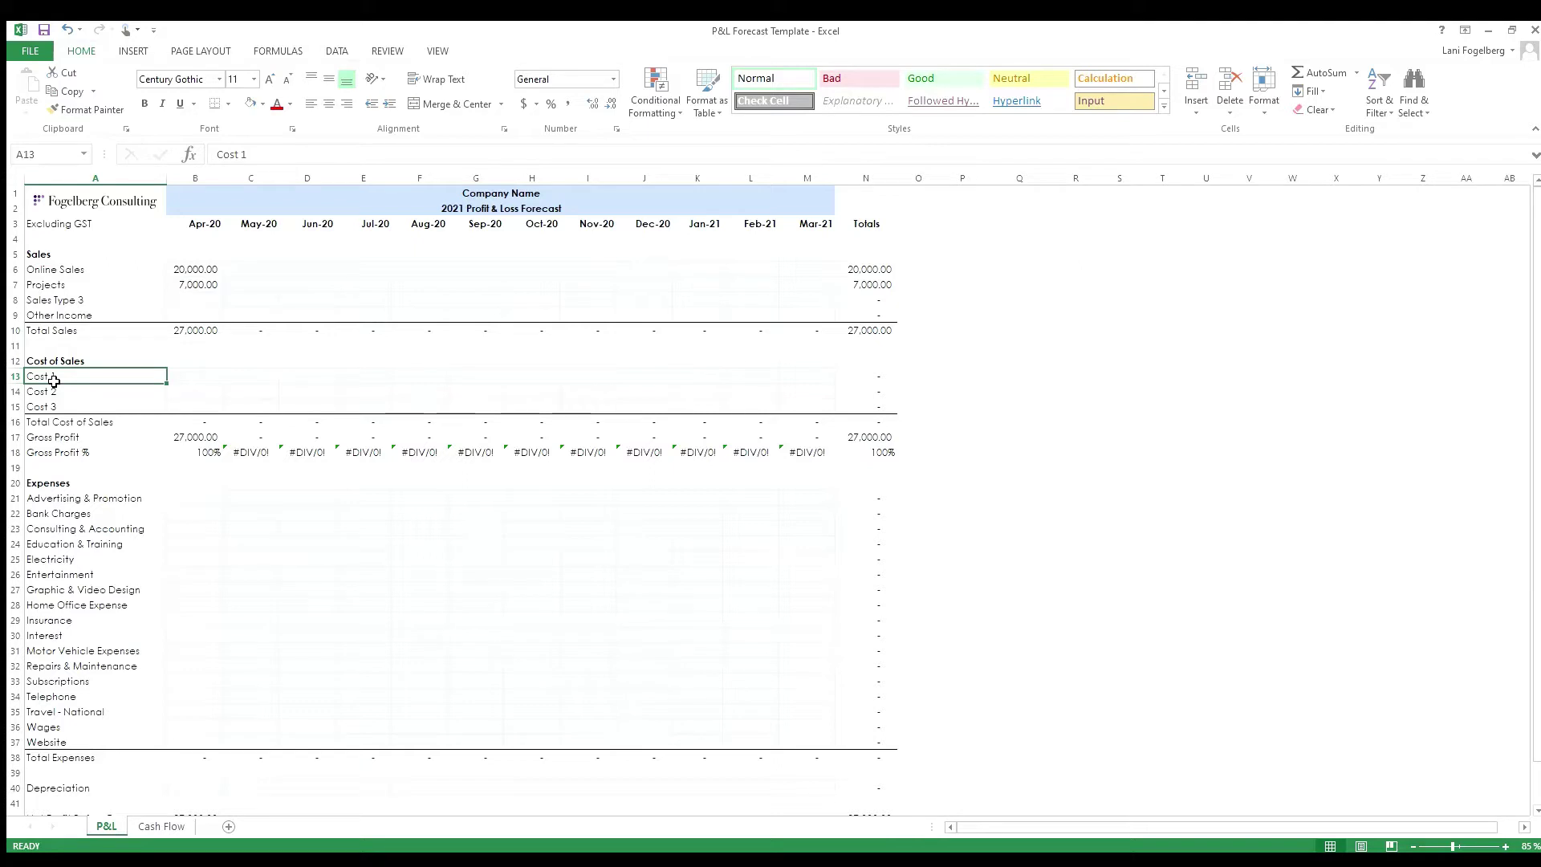
text(Payment Ser)
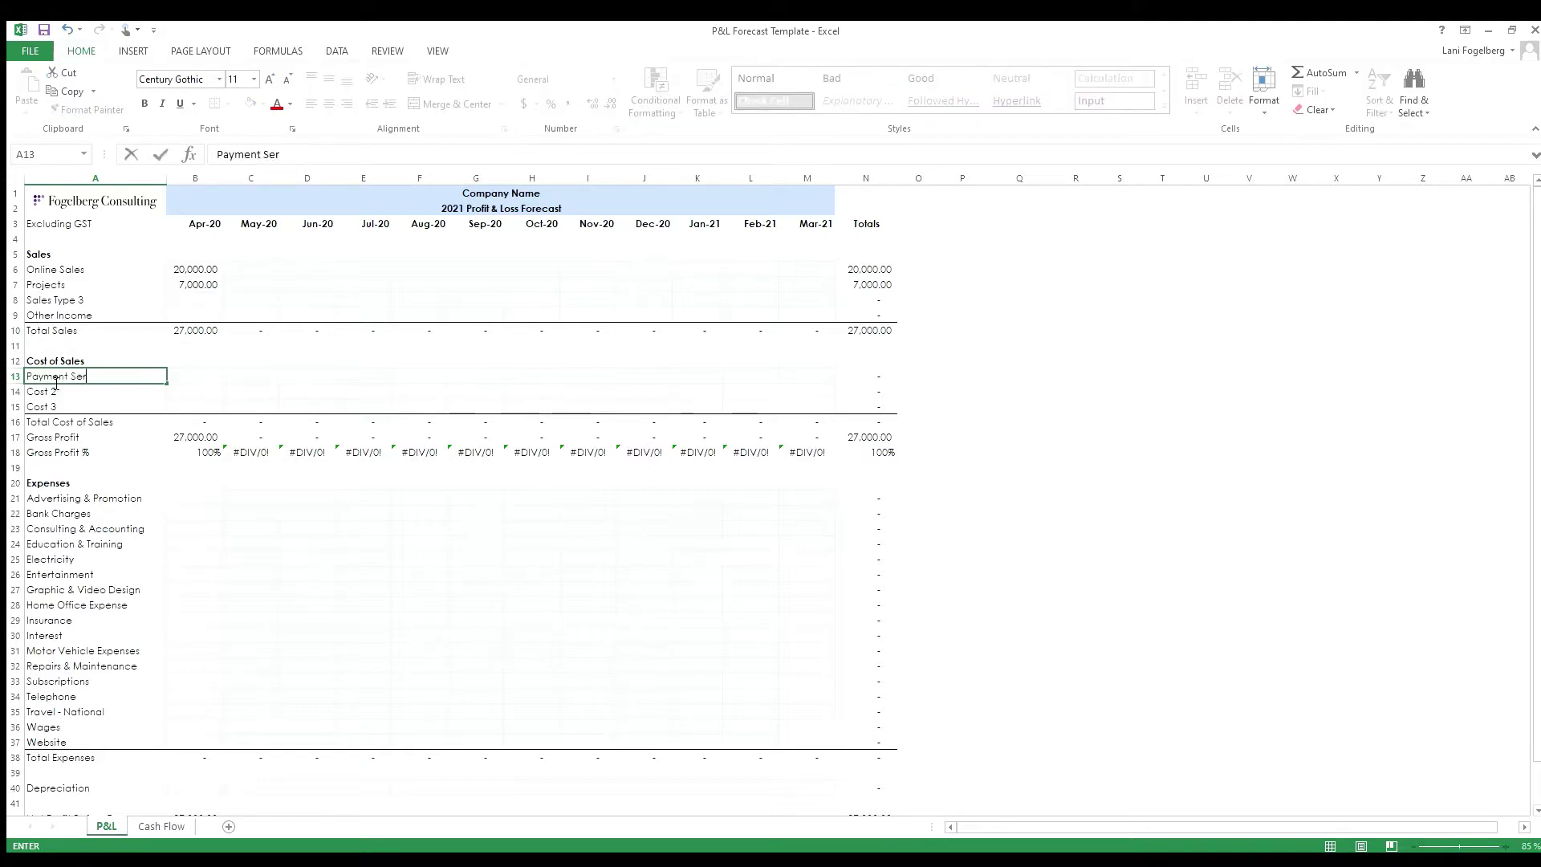
text(vices Fees)
key(Tab)
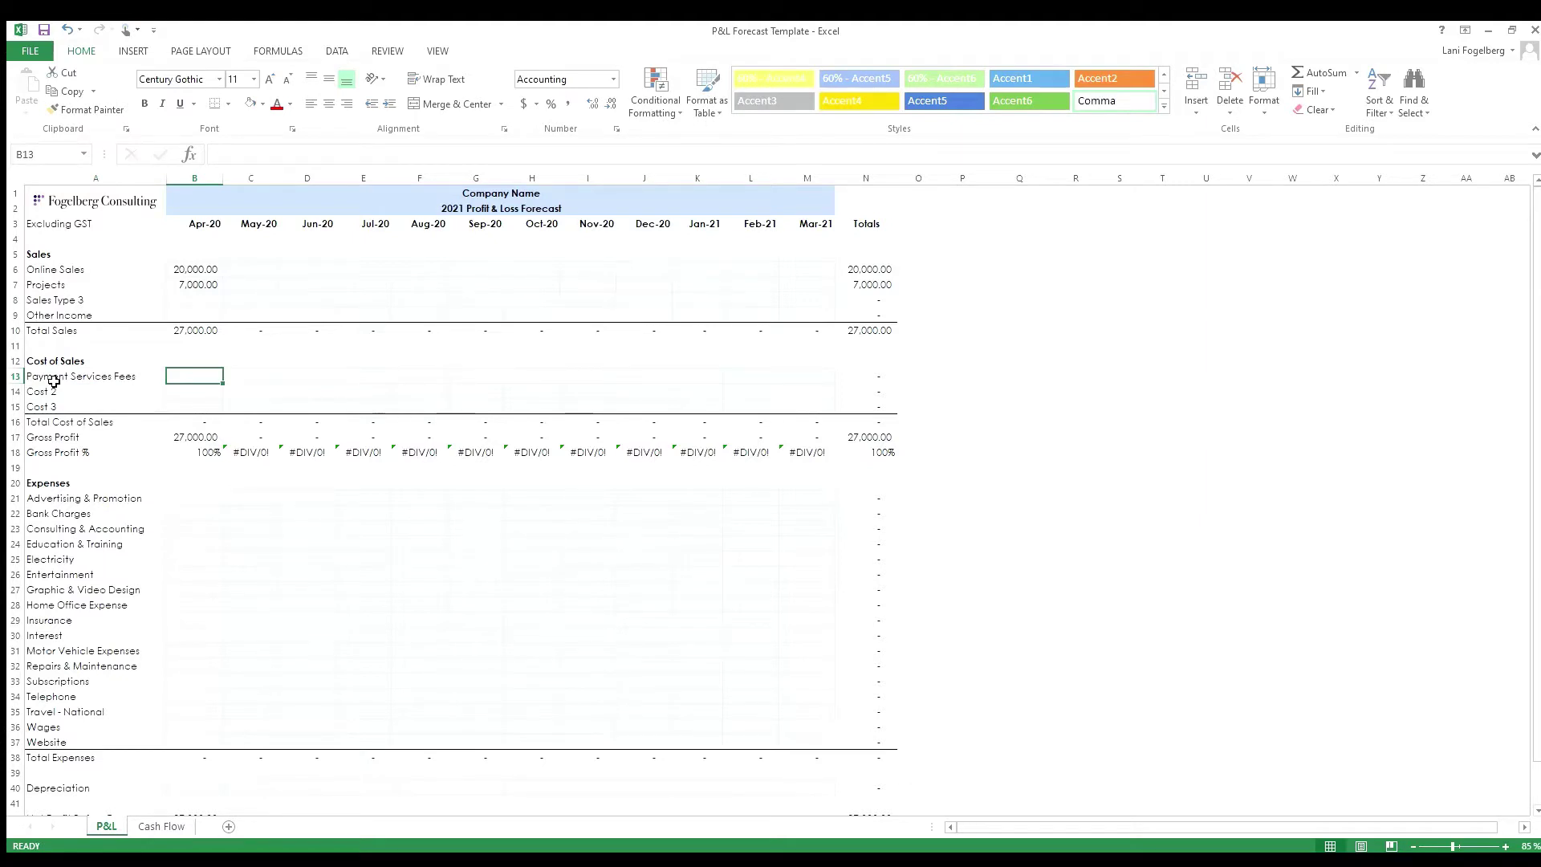
text(200)
key(Return)
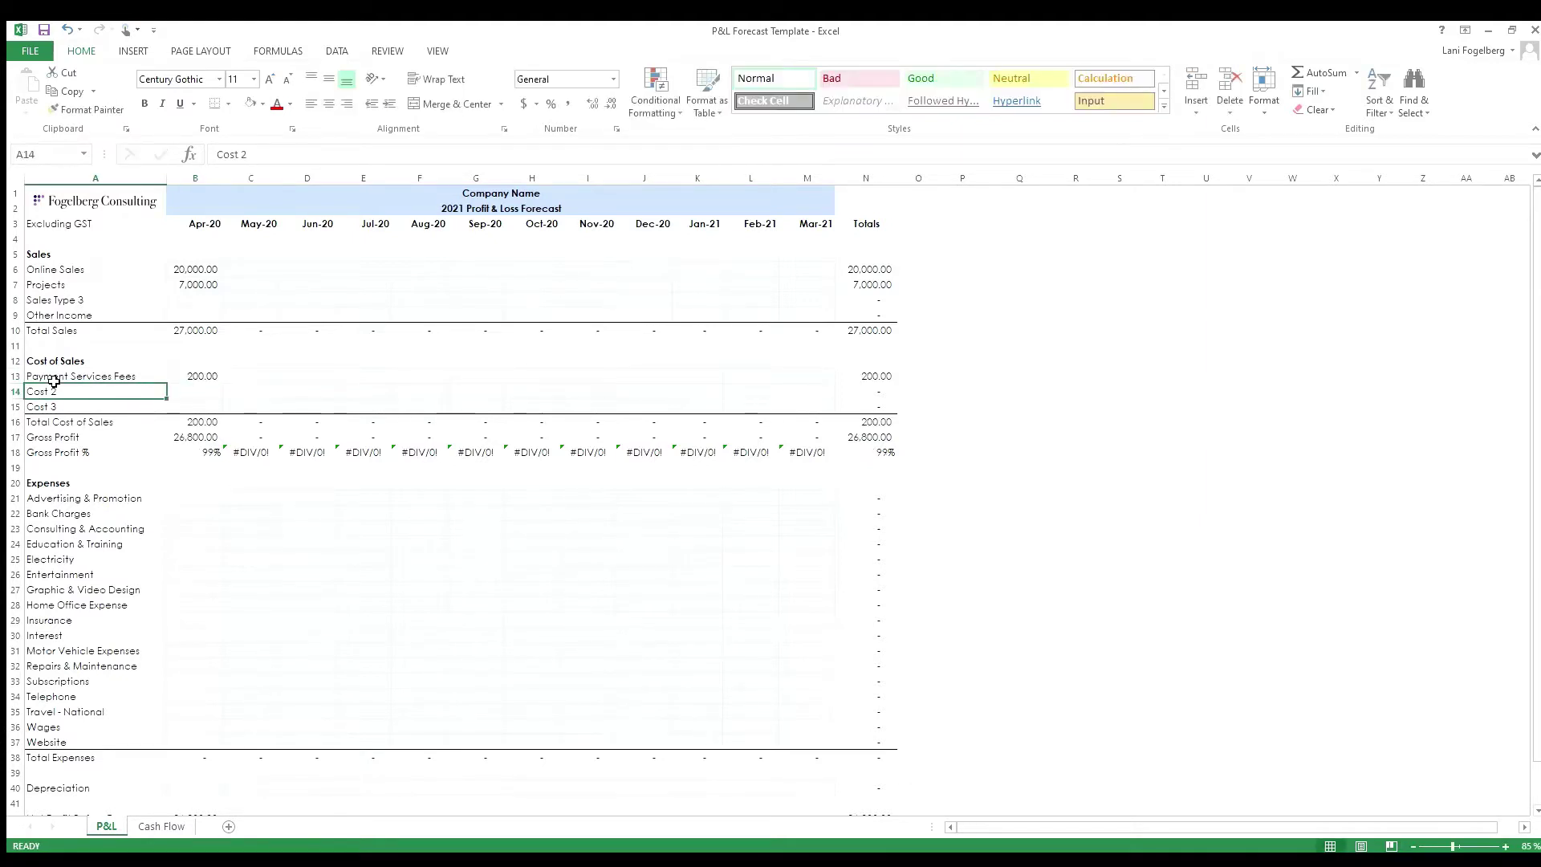
click(203, 437)
click(204, 453)
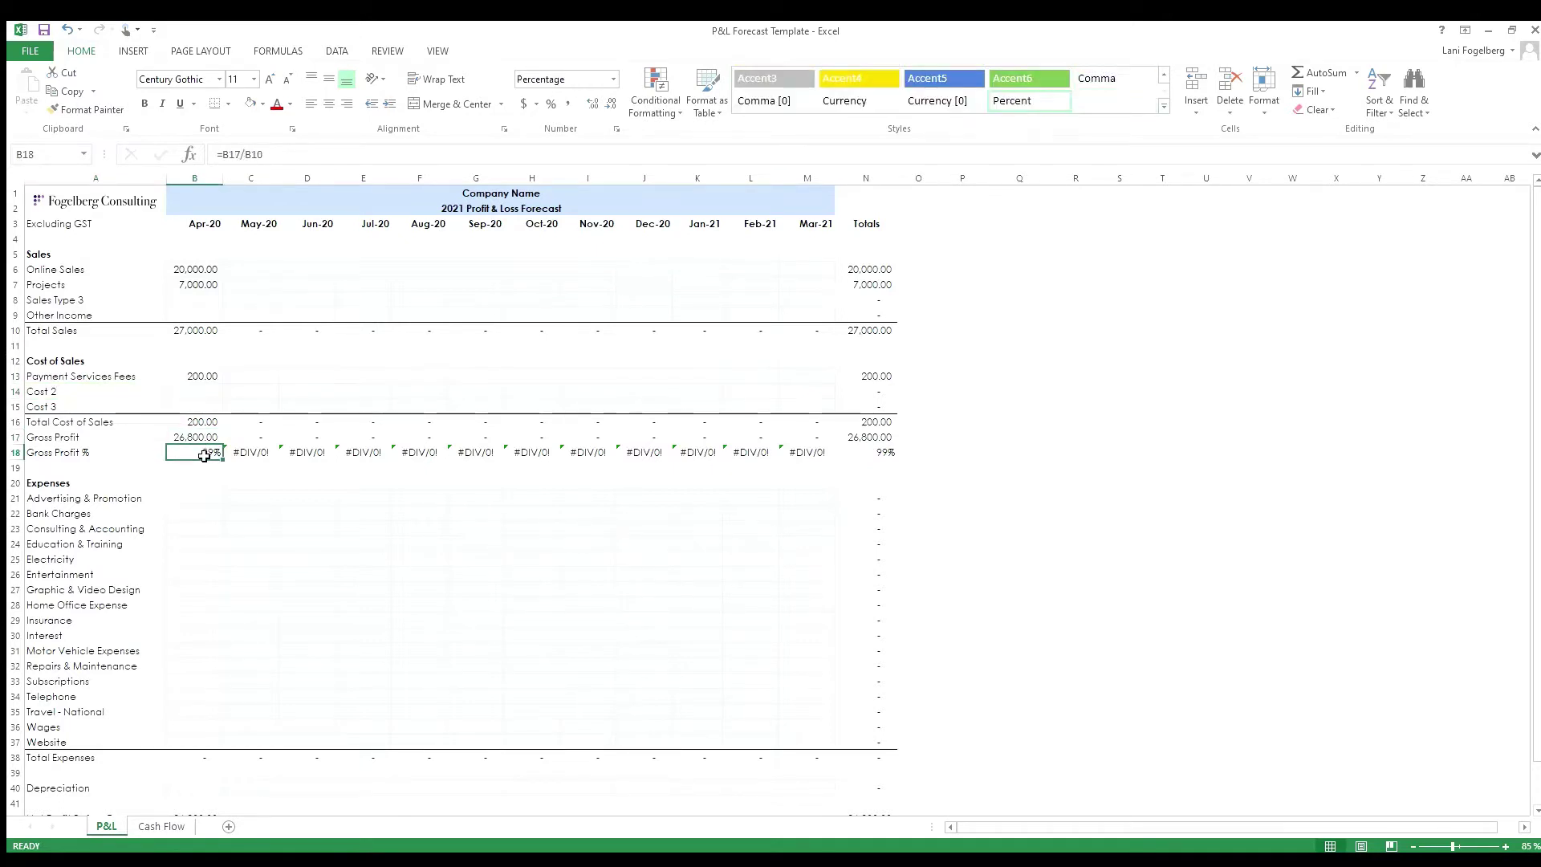
Step: Review the expense categories from Advertising & Promotion through Website and the Net Profit Before Tax row on the P&L sheet
drag(196, 499, 193, 739)
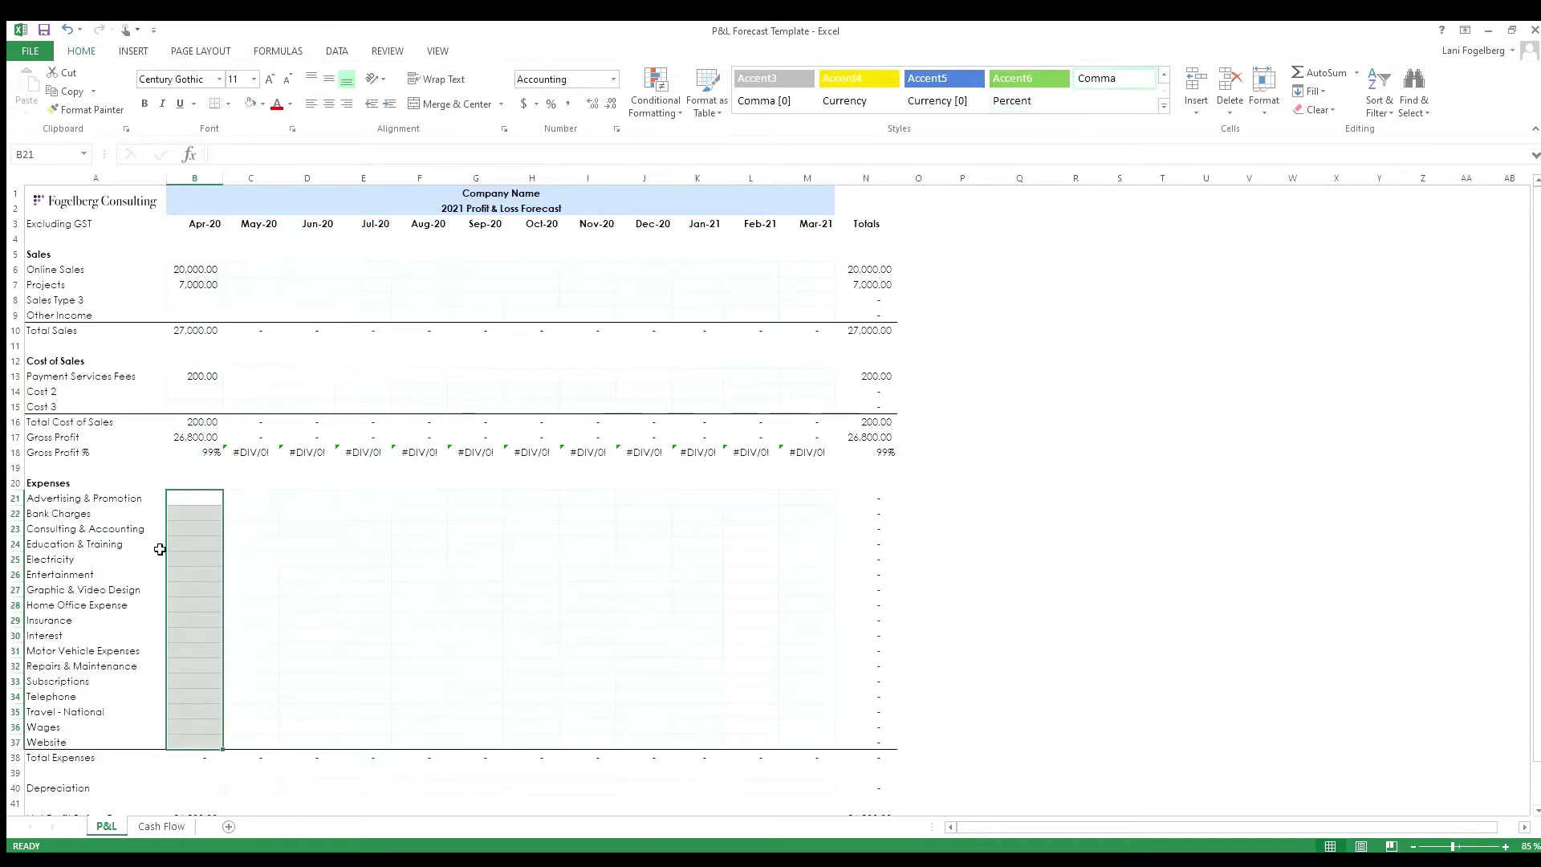
click(125, 501)
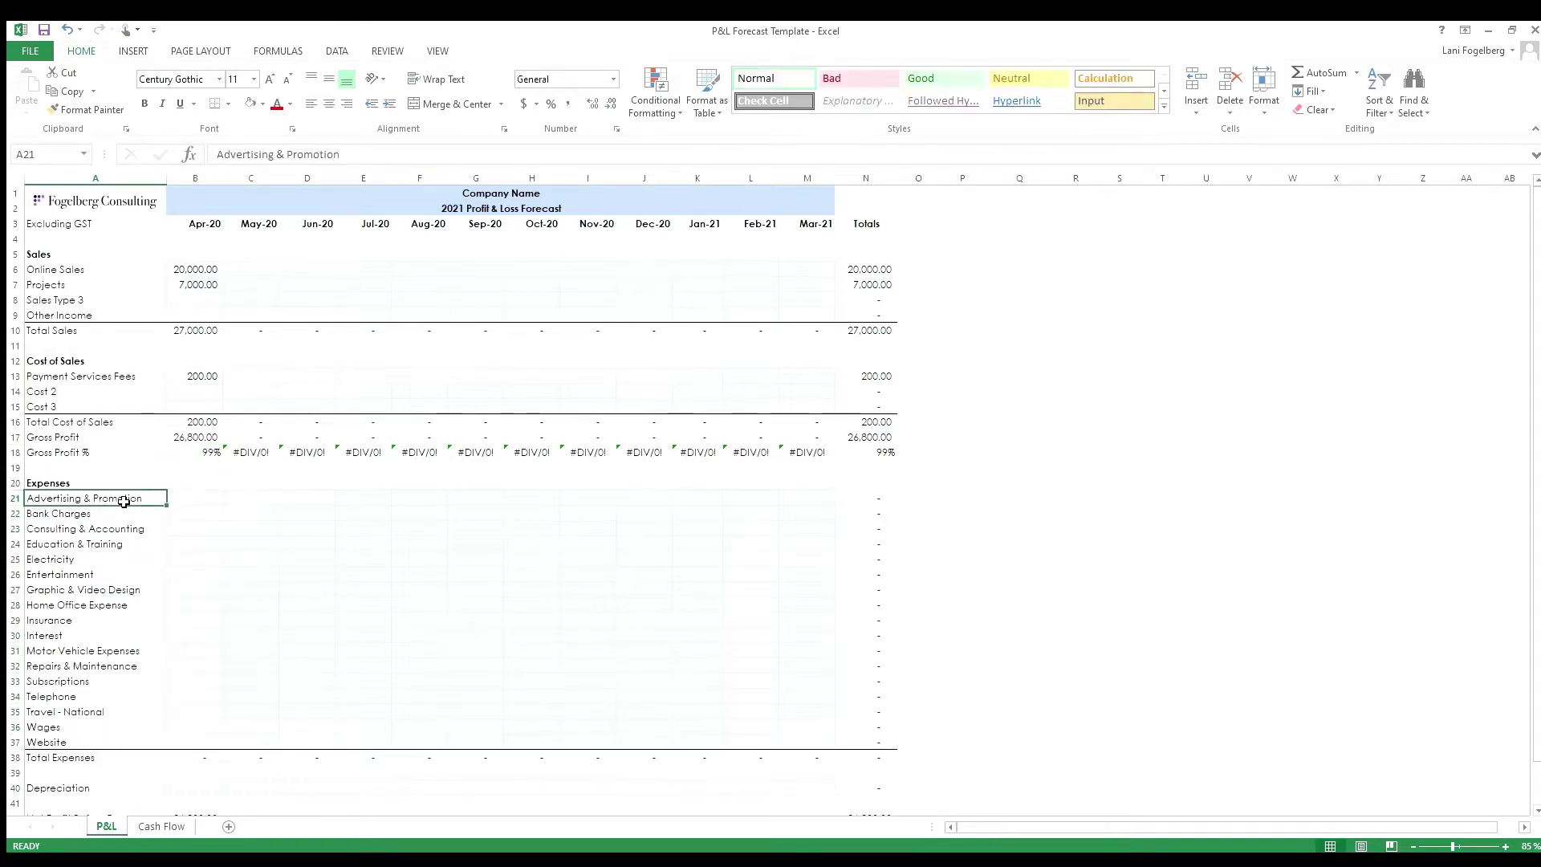
scroll(124, 501, down, 4)
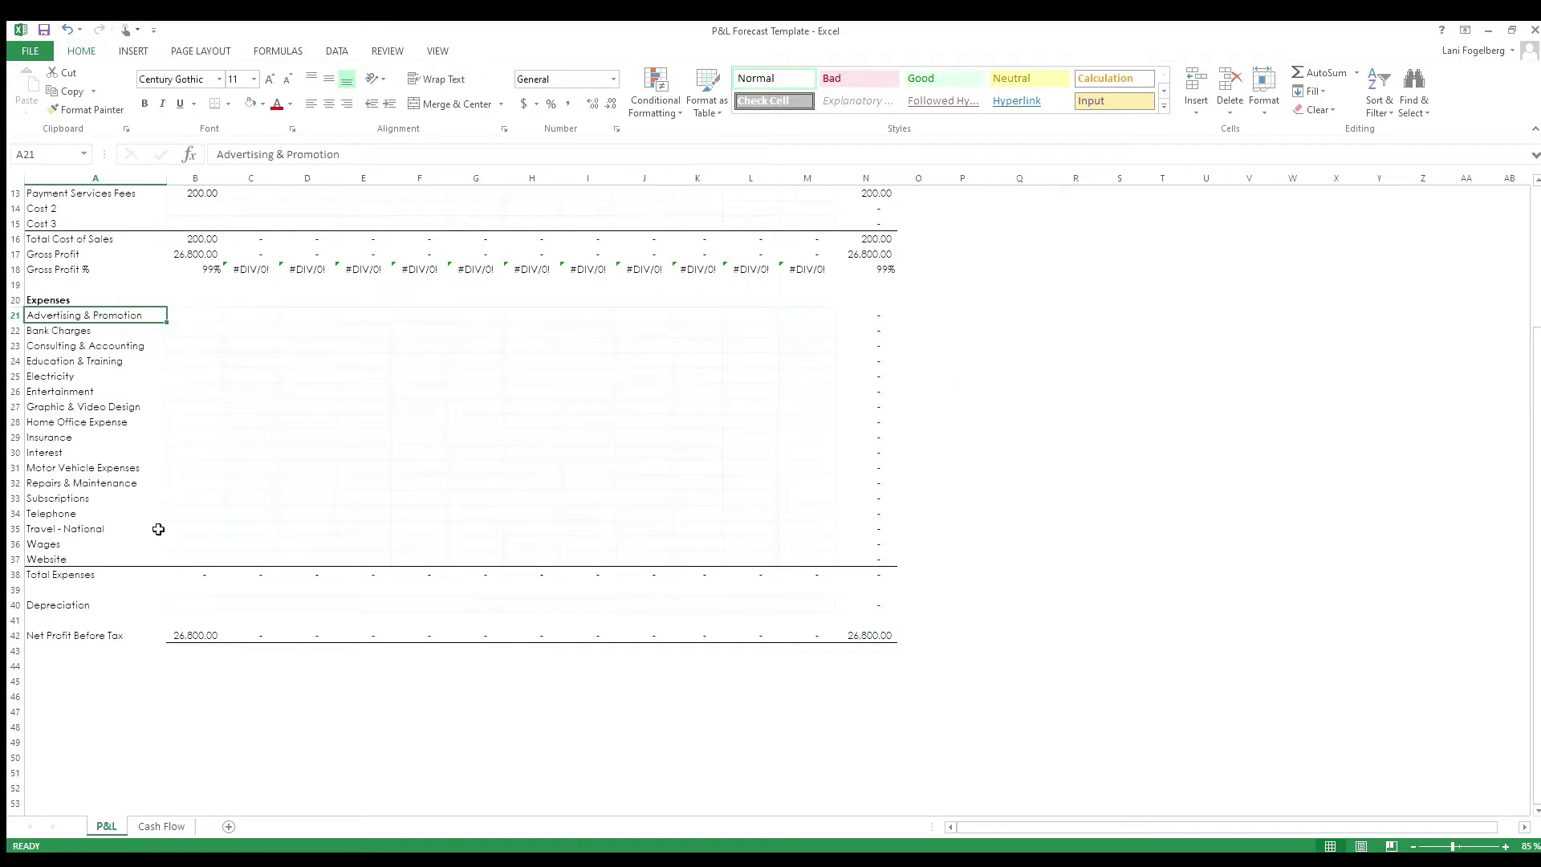
click(77, 637)
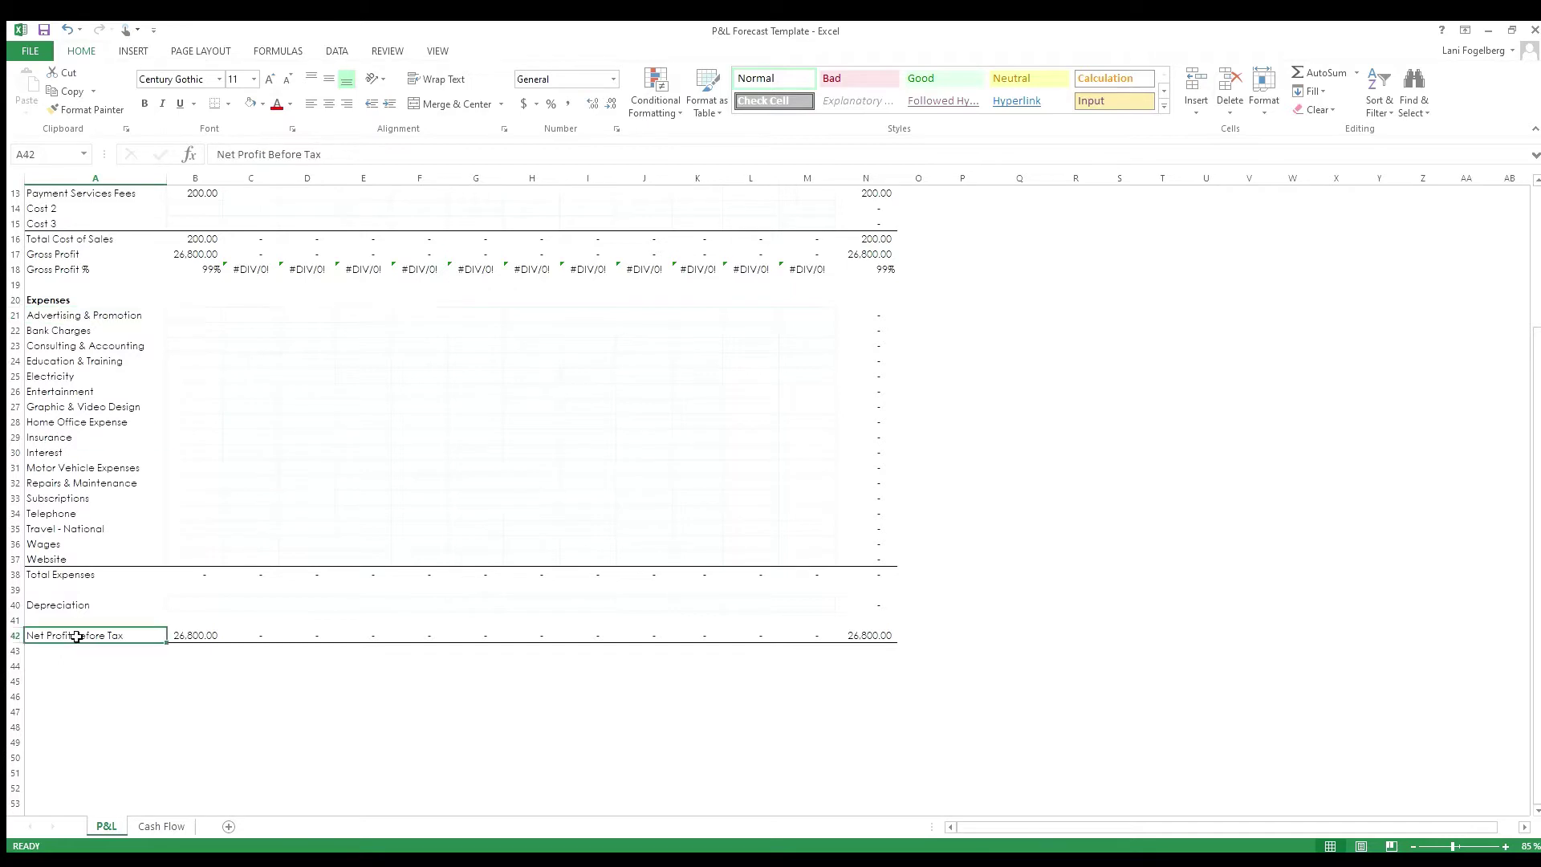
Step: Enter Apr-20 expenses of 100 Advertising & Promotion, 10 Bank Charges, 325 Consulting & Accounting, 0 Education & Training and 90 Electricity, and check Total Expenses
click(191, 316)
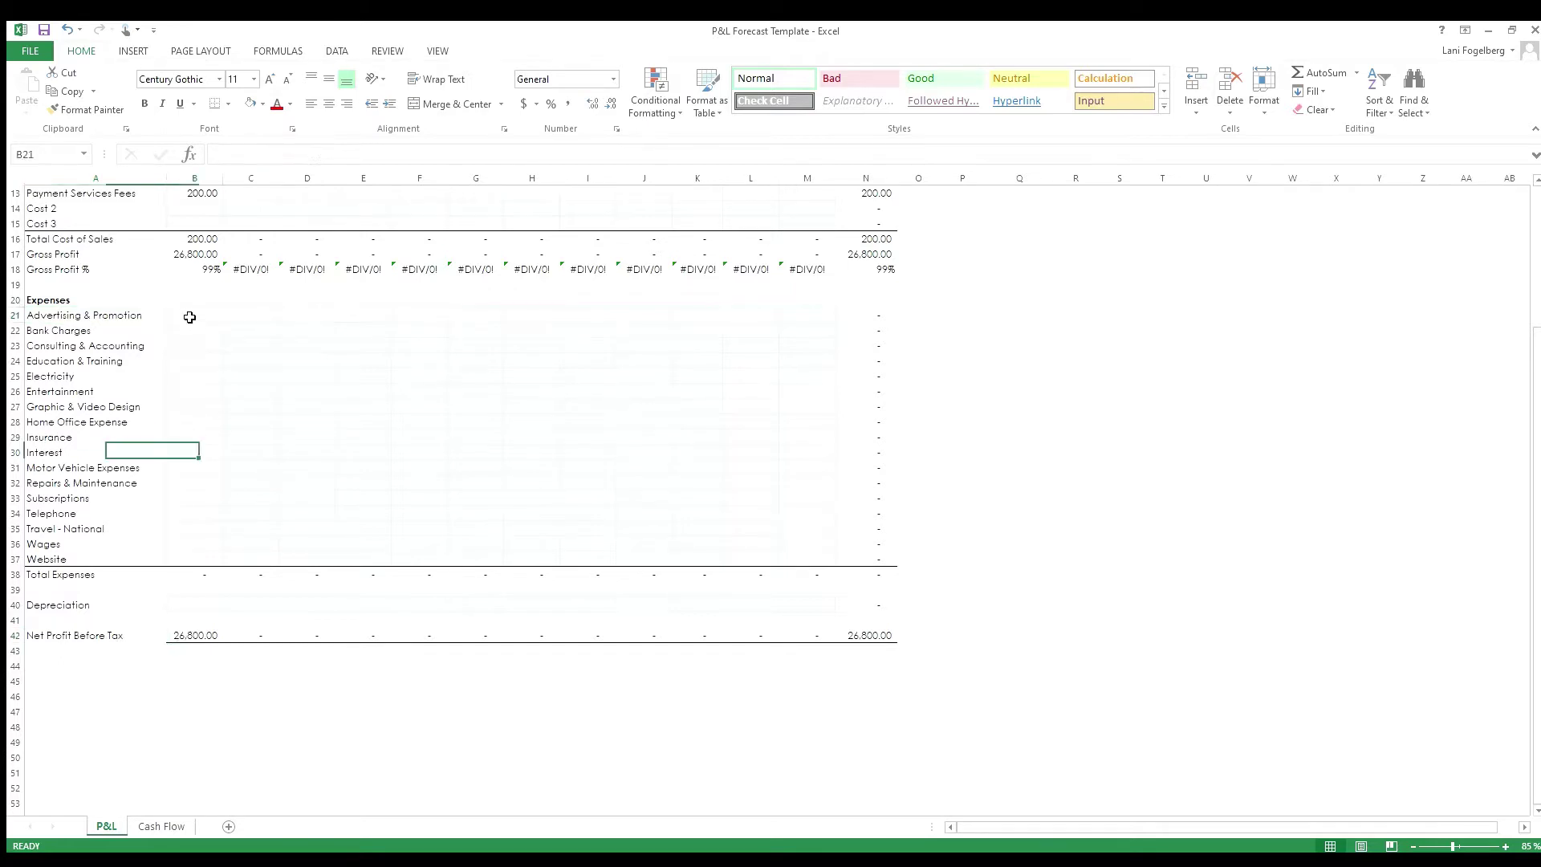
text(100)
key(Return)
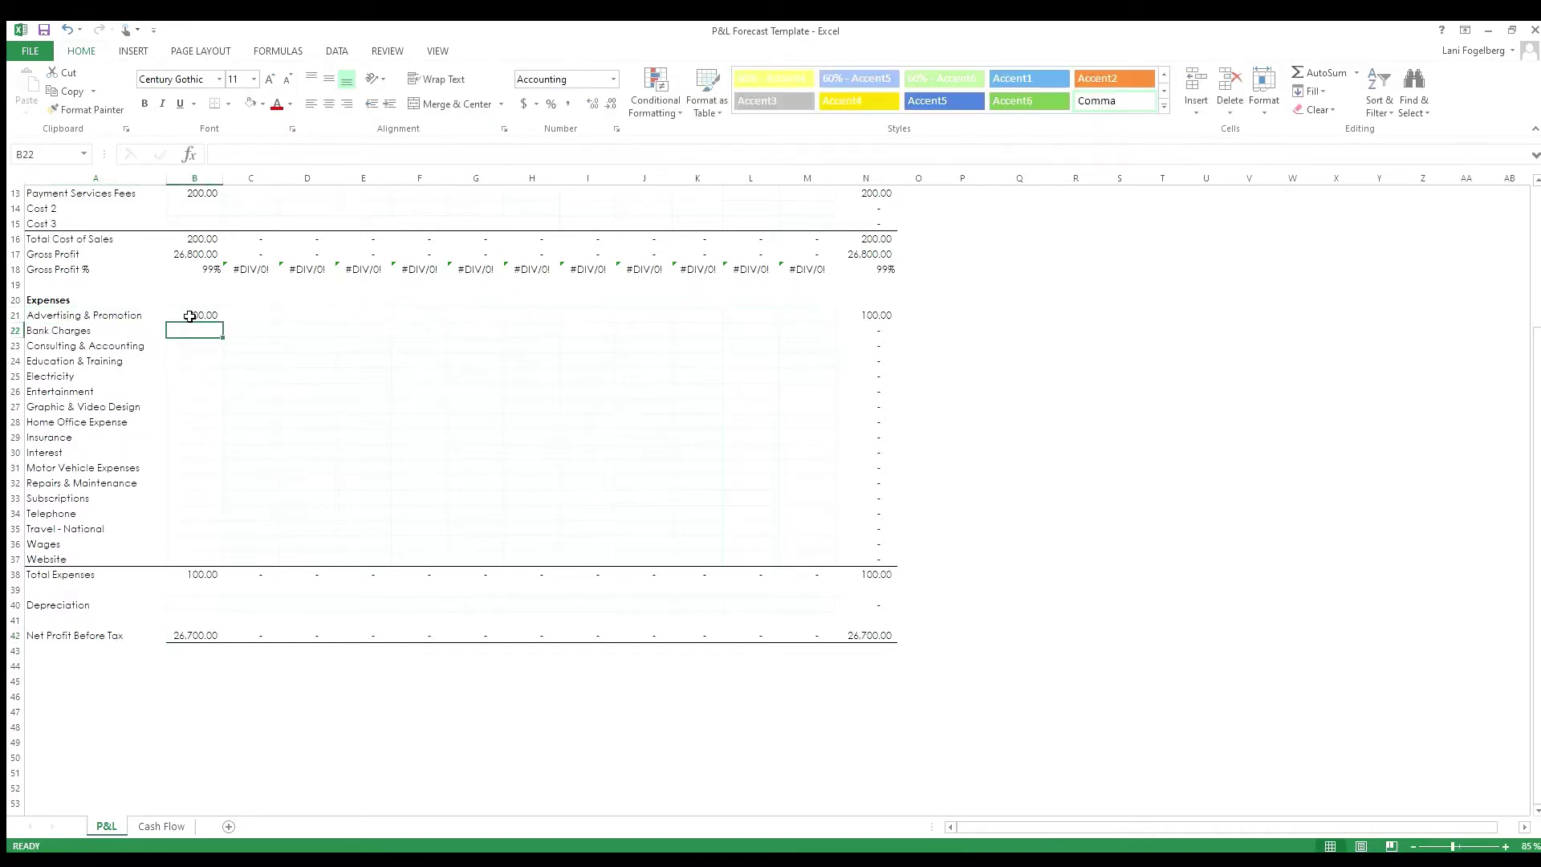
text(10)
key(Return)
text(325)
key(Return)
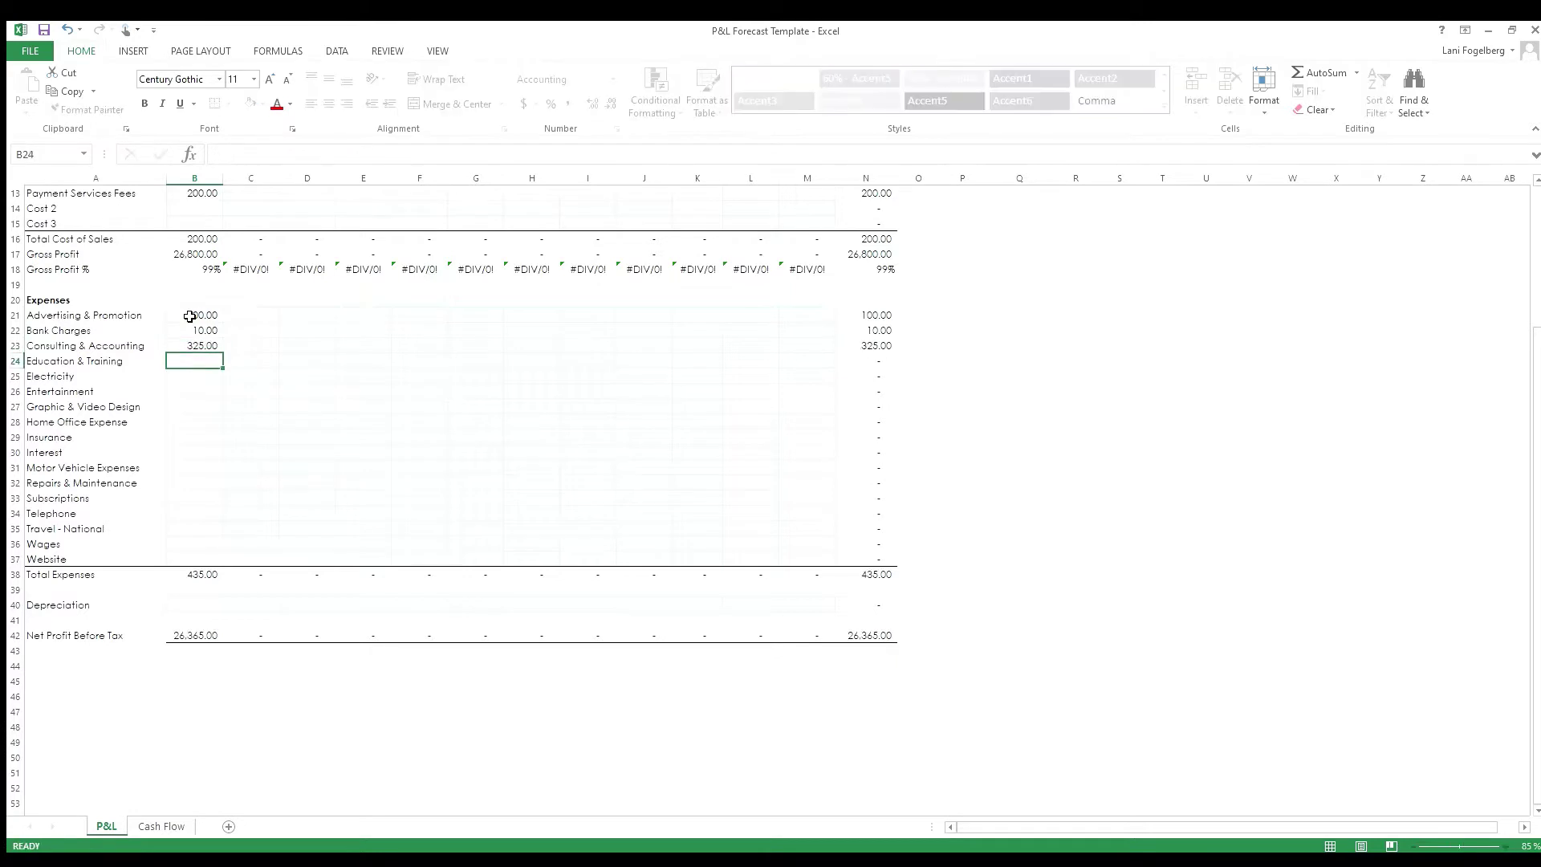
text(0)
key(Return)
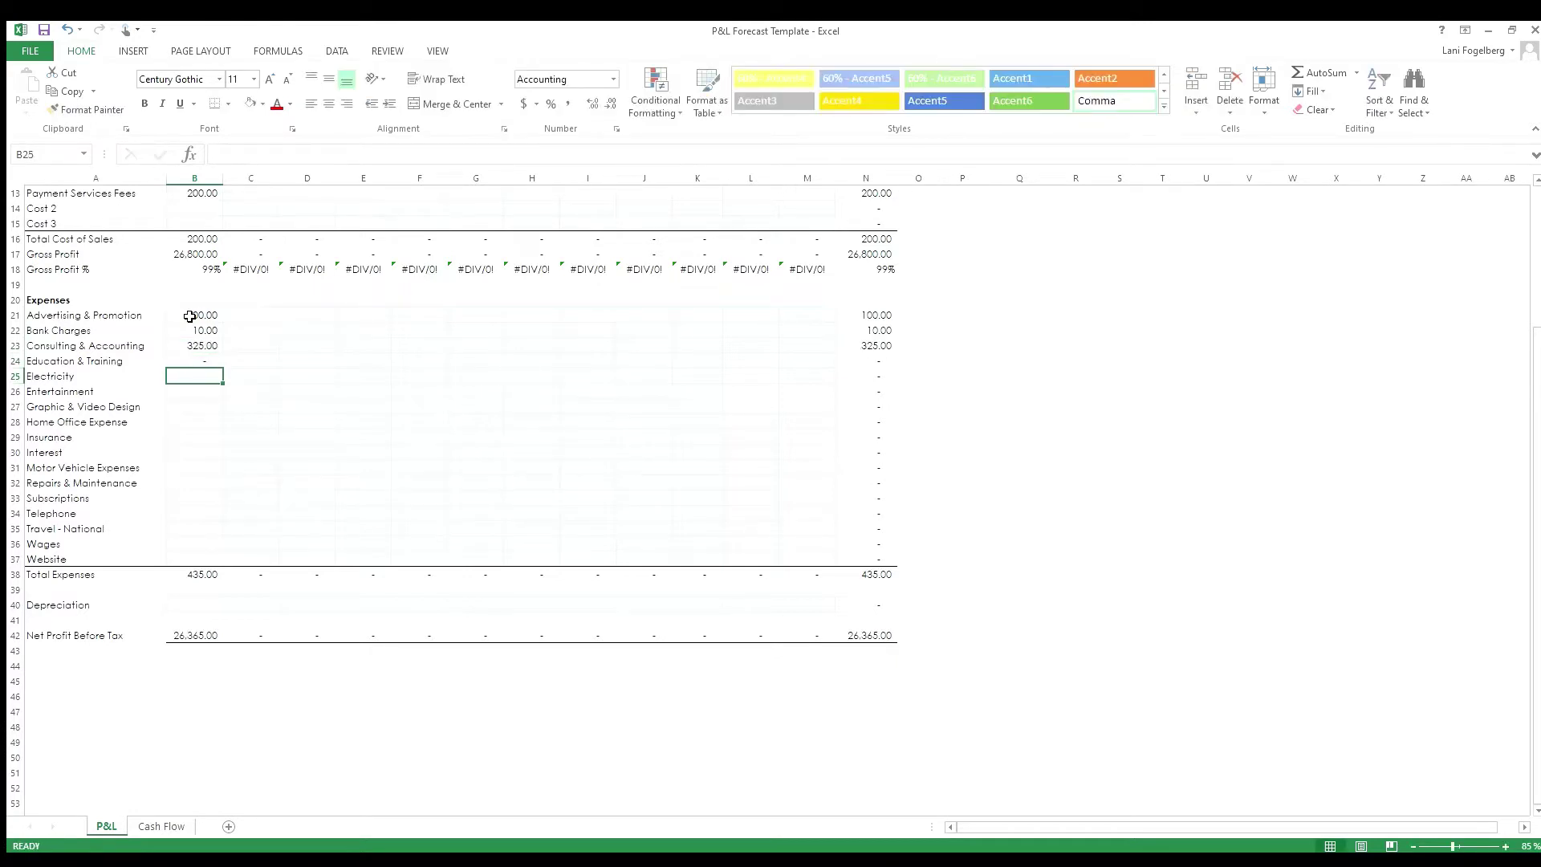
text(90)
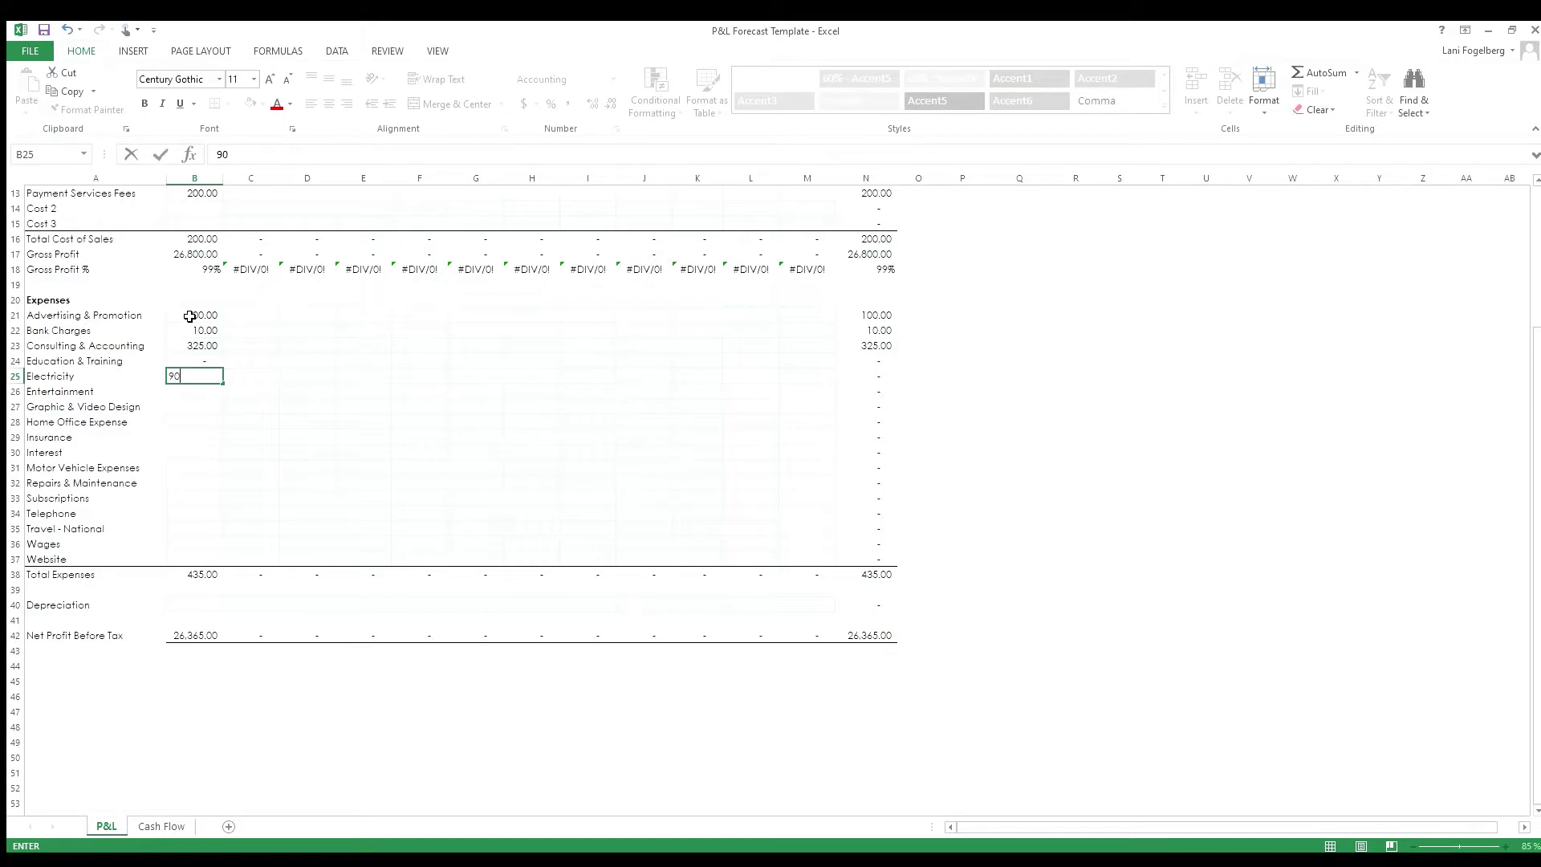
key(Return)
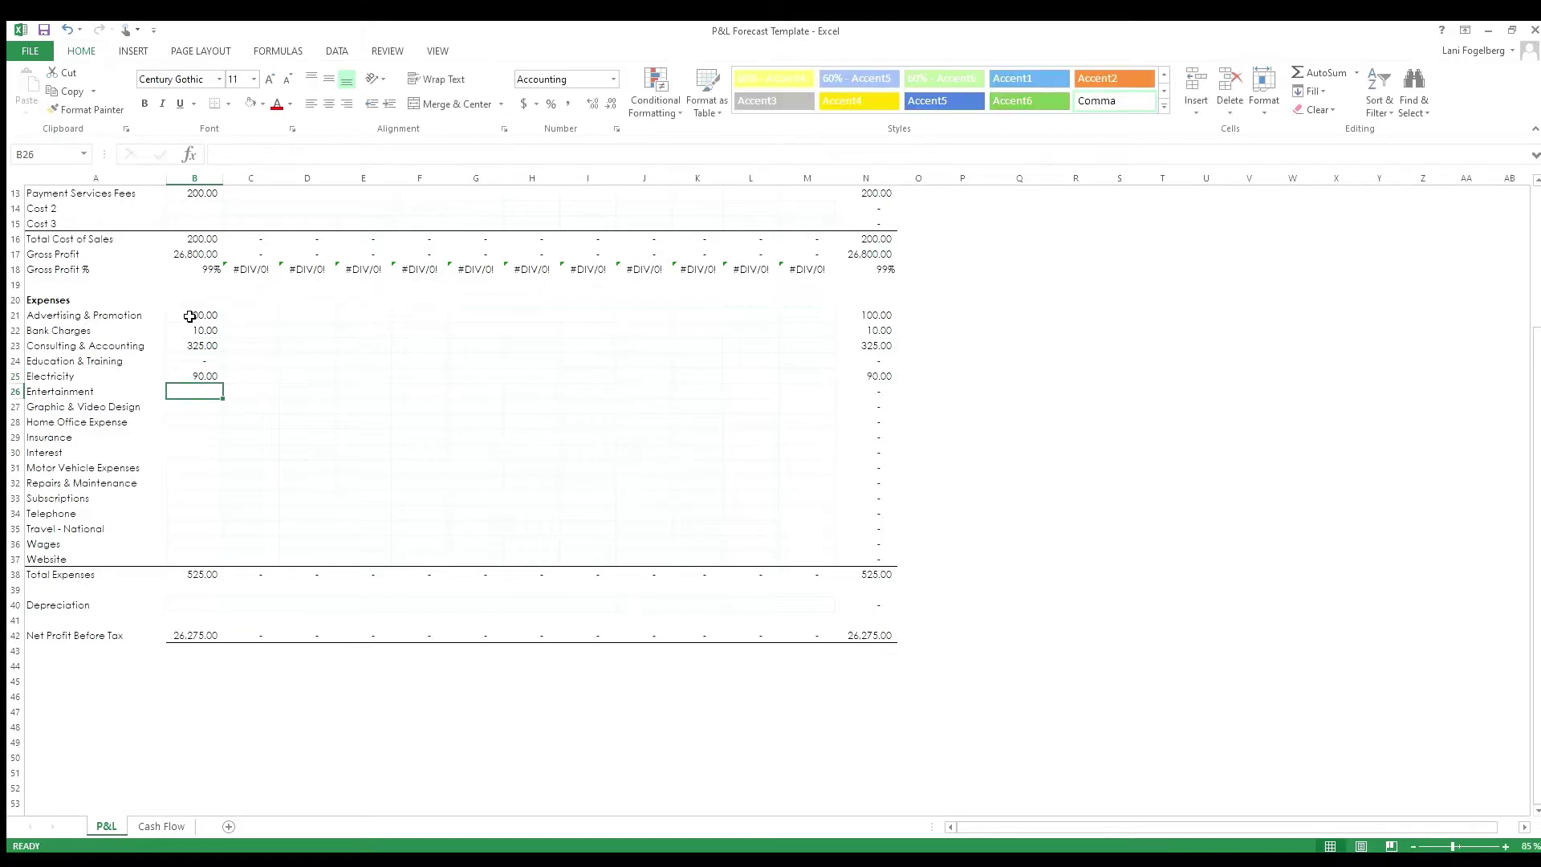
click(203, 577)
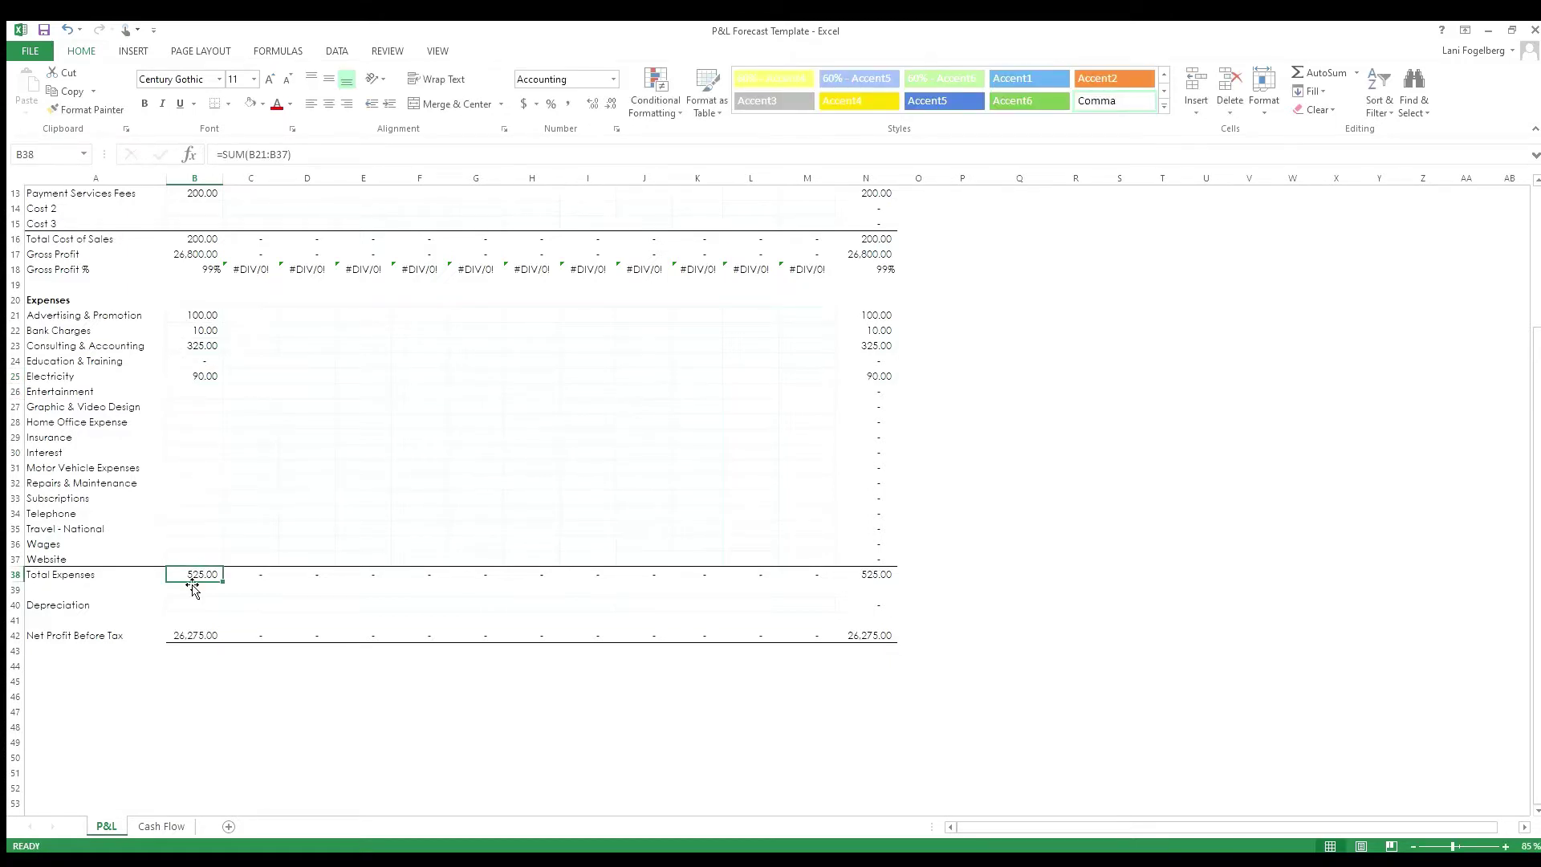
Step: Enter 100 for Advertising & Promotion in each of May-20, Jun-20 and Jul-20
click(208, 181)
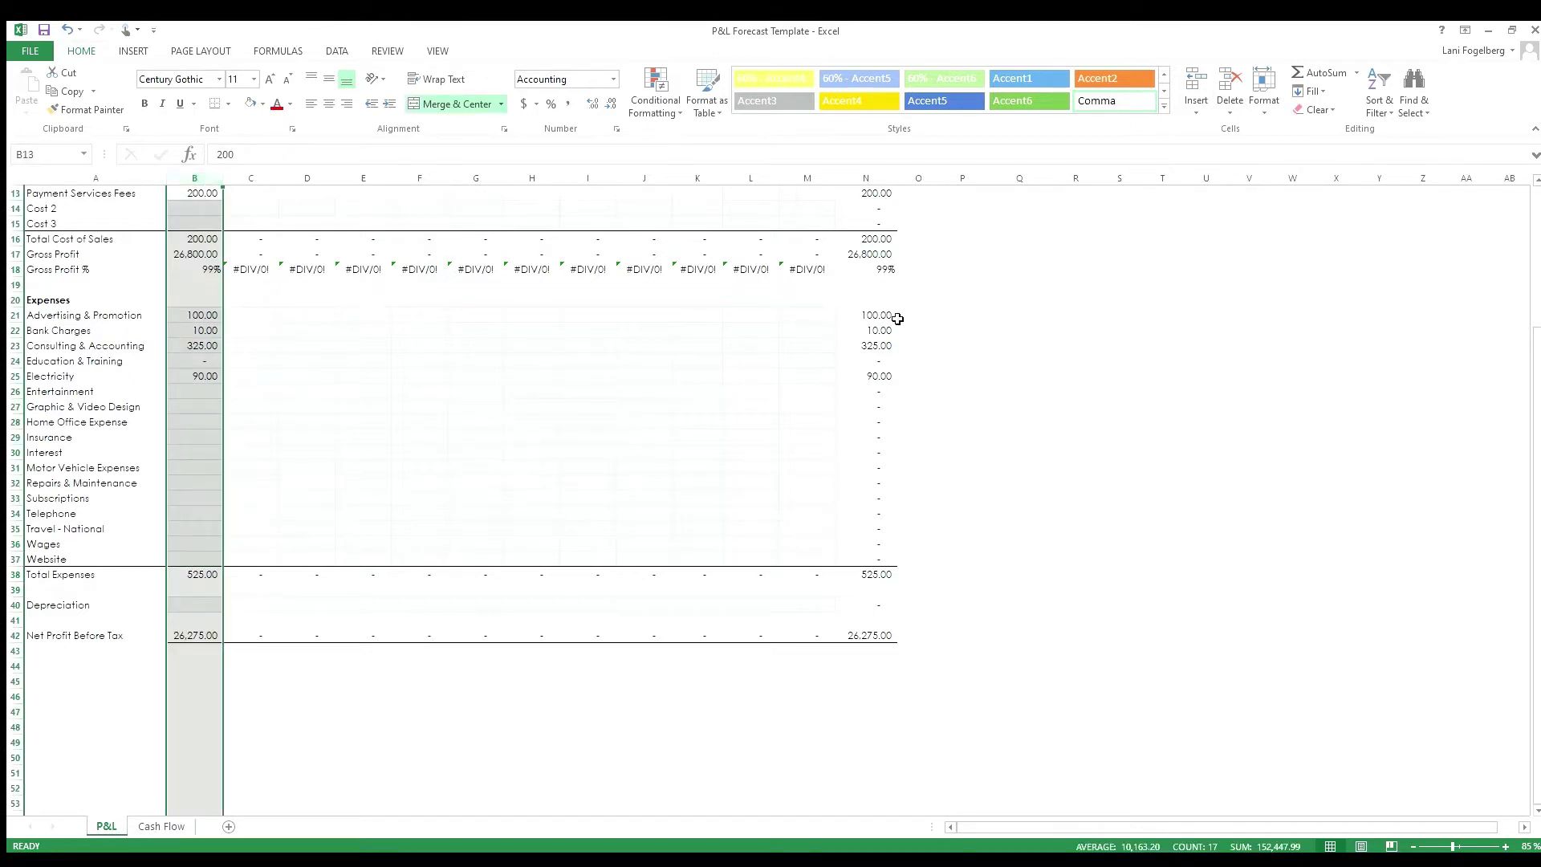
click(886, 315)
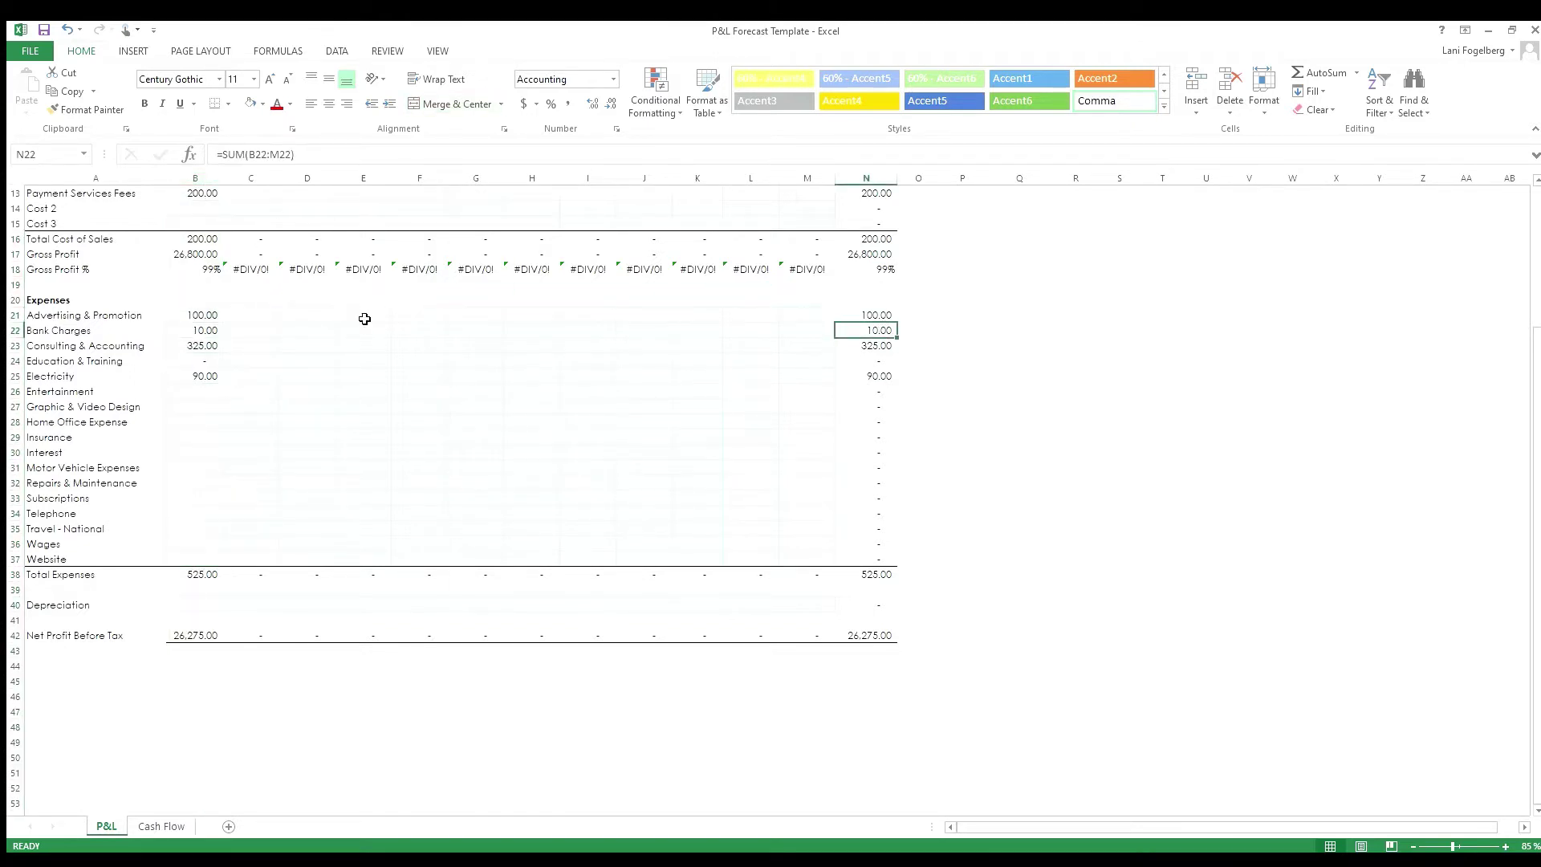
click(258, 317)
text(100)
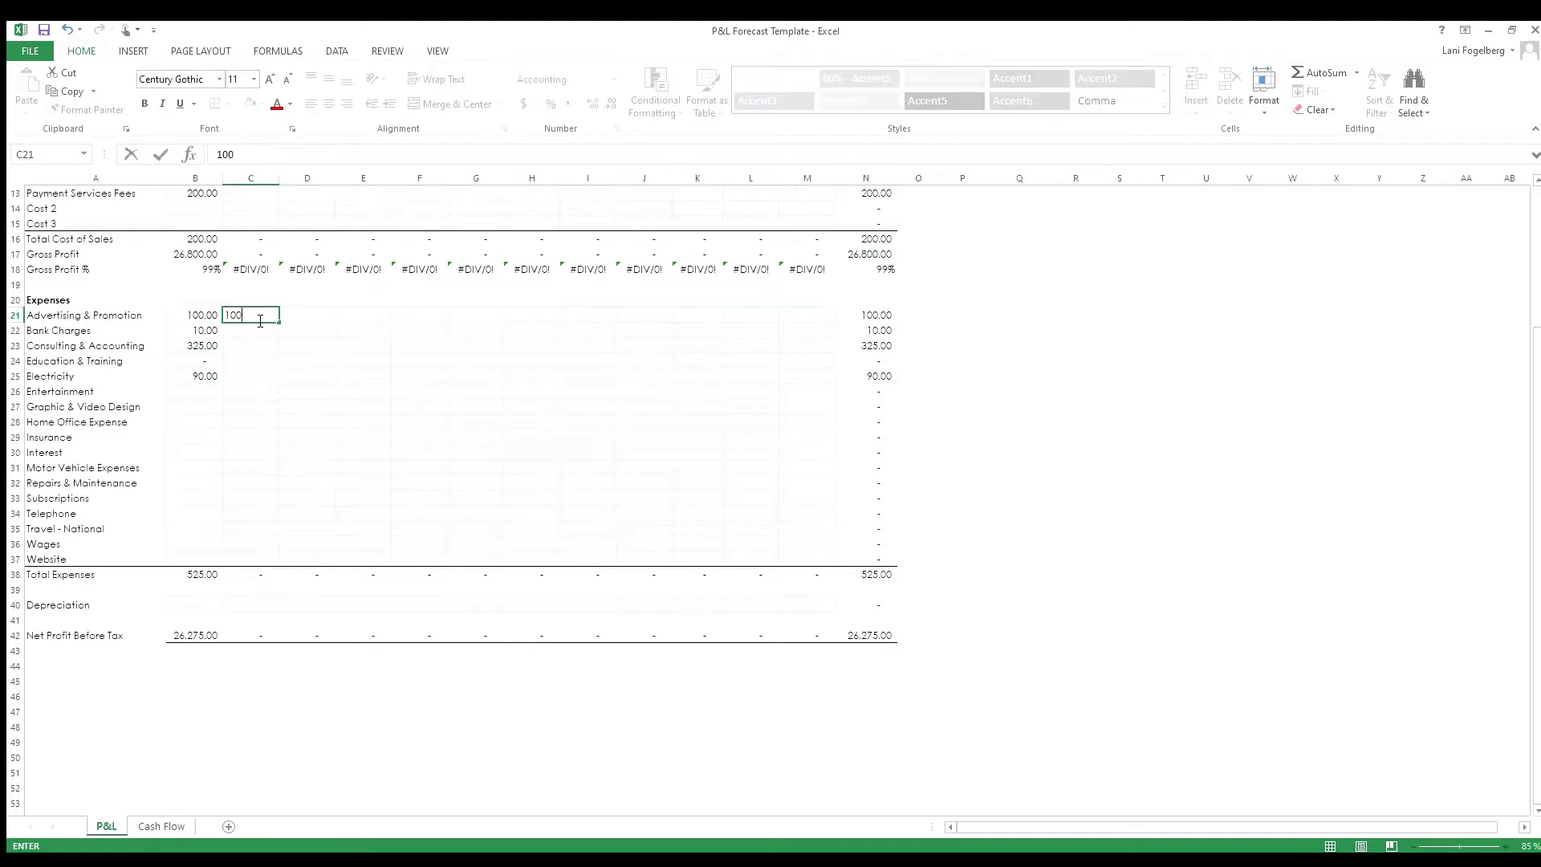
key(Tab)
text(100)
key(Tab)
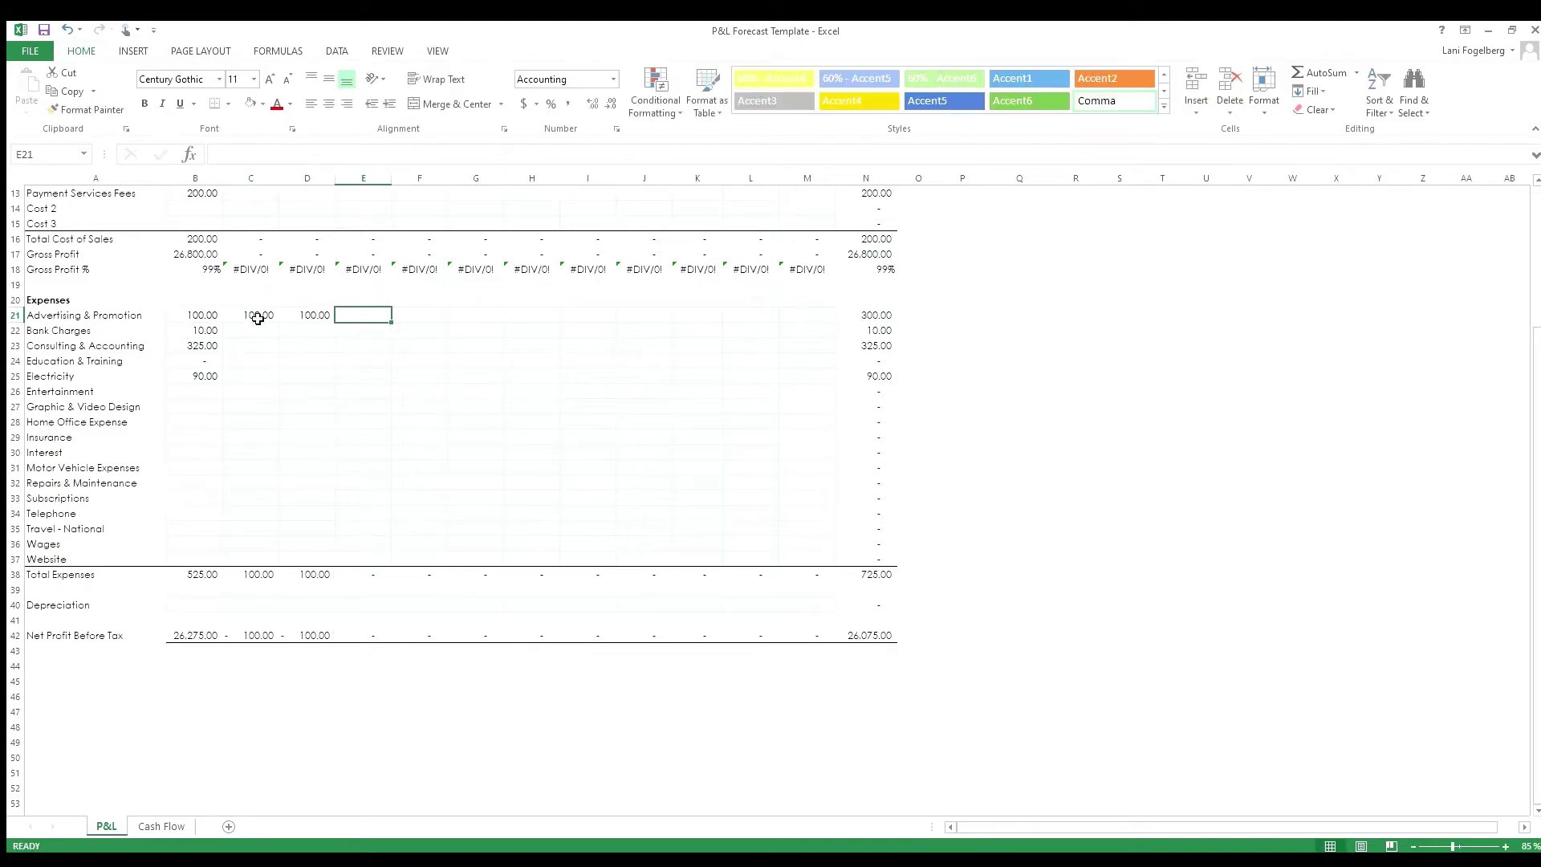
text(100)
key(Tab)
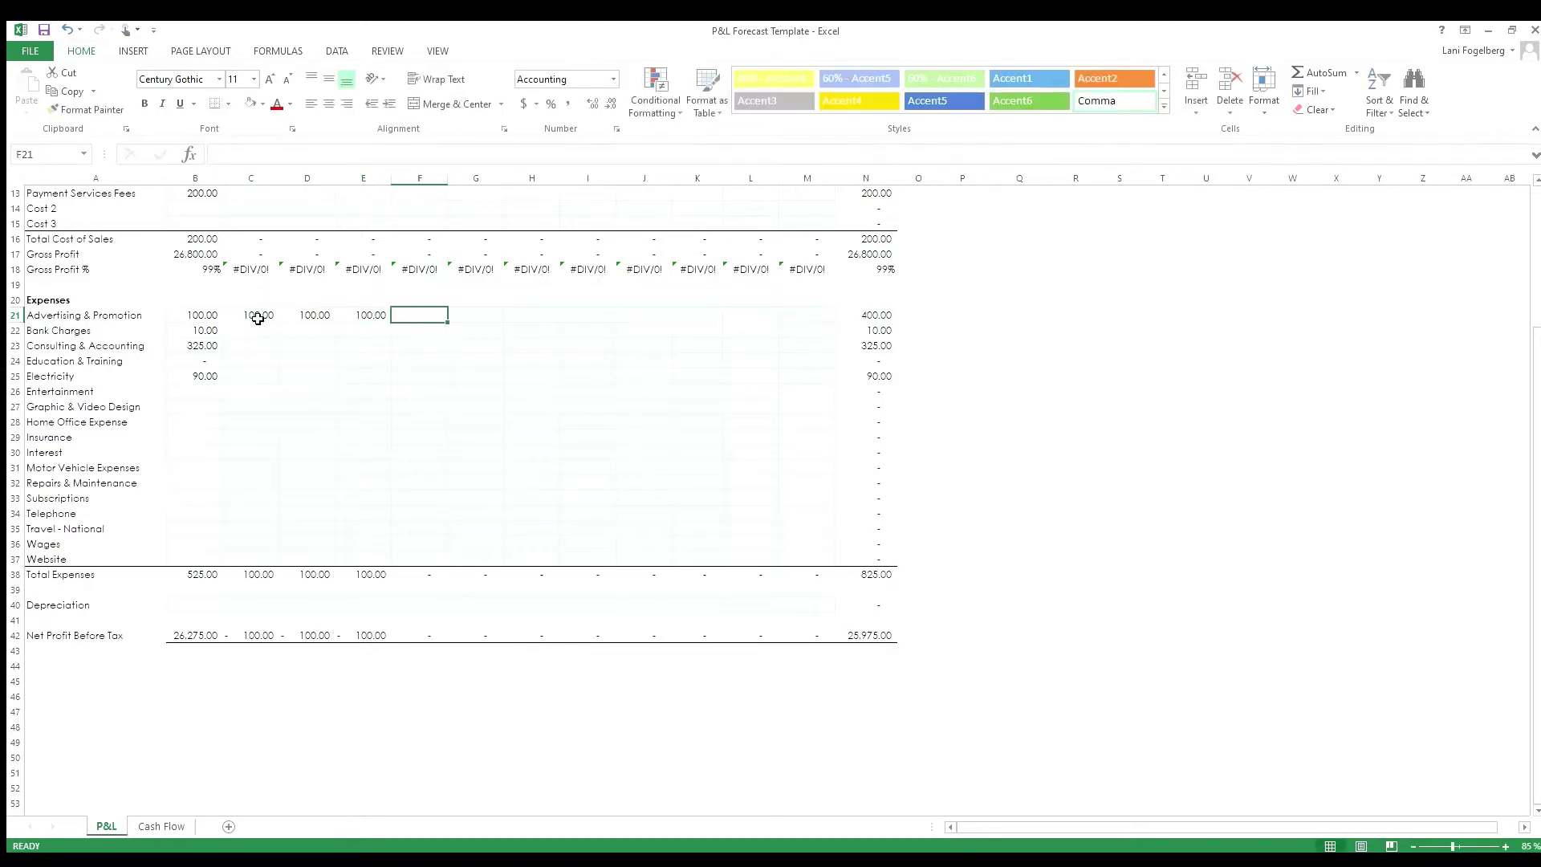
Step: Compare the GST basis label under the logo on the Cash Flow sheet with the one on the P&L sheet
key(ctrl+Page_Down)
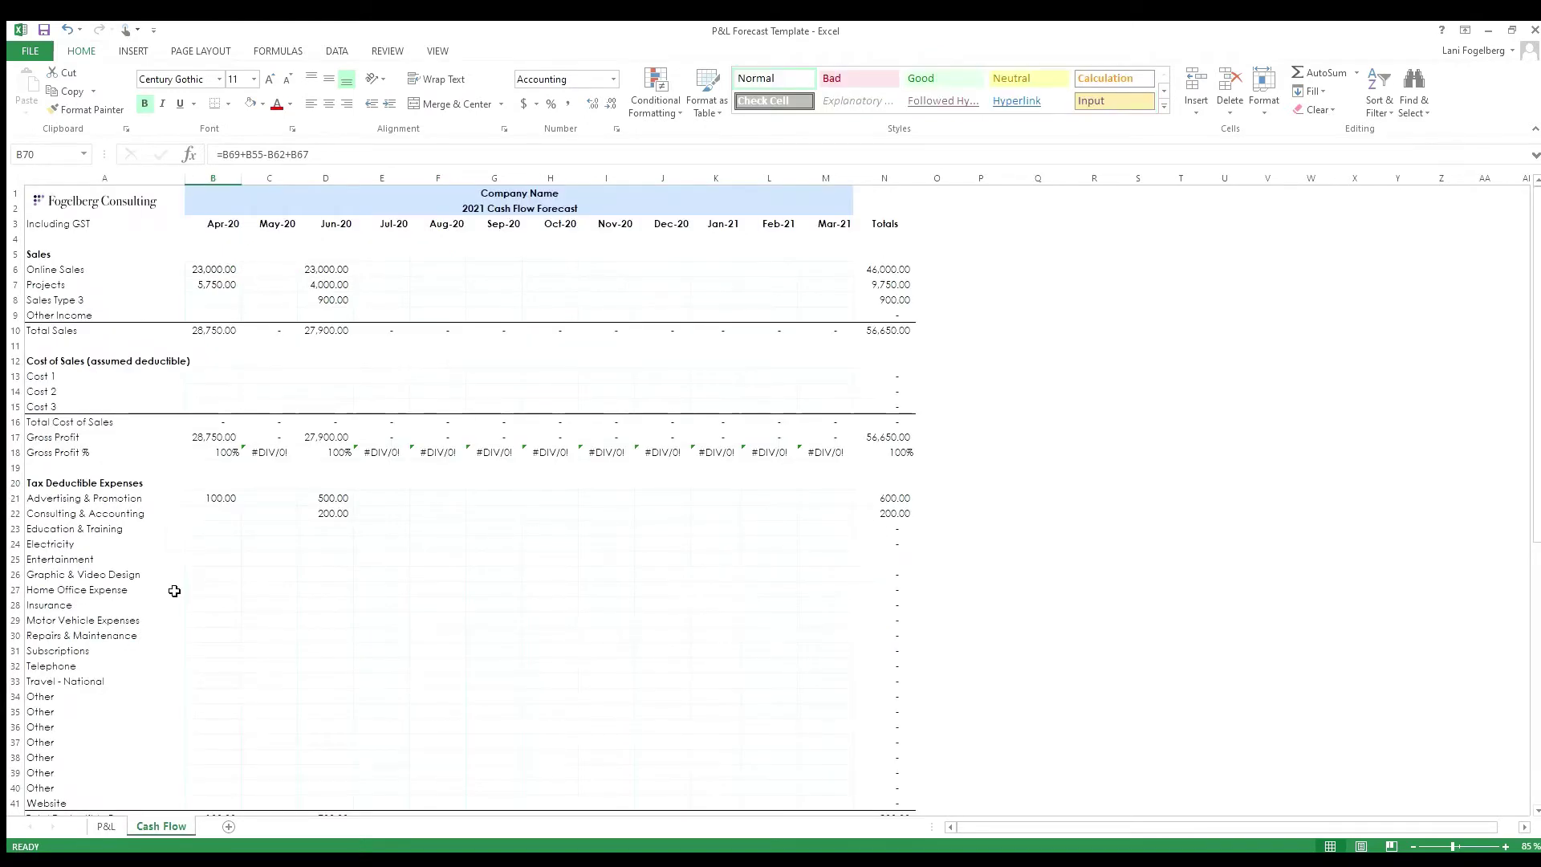
click(94, 227)
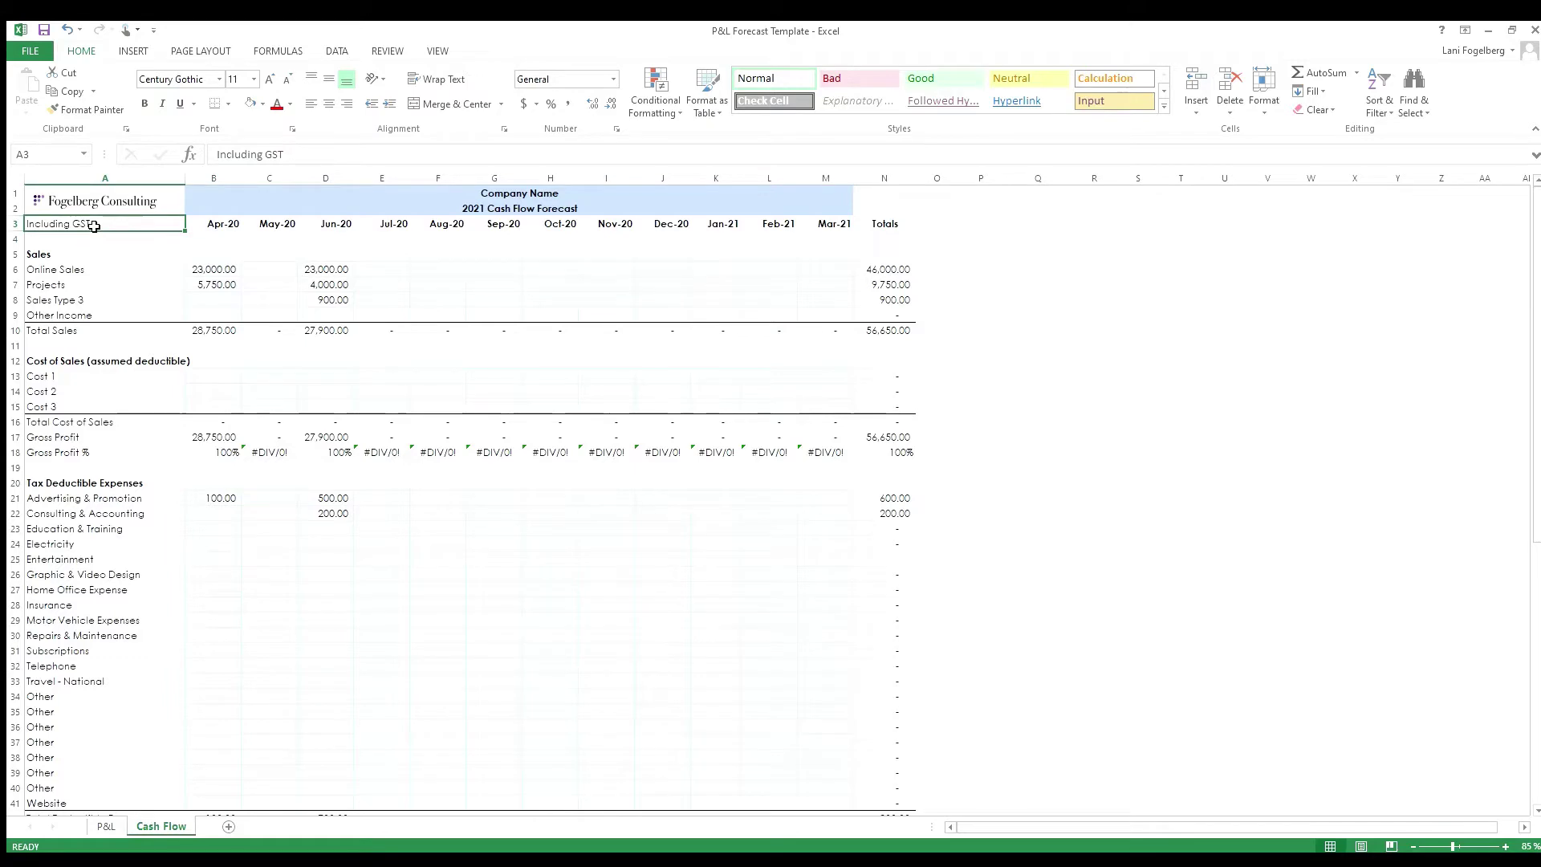
click(96, 827)
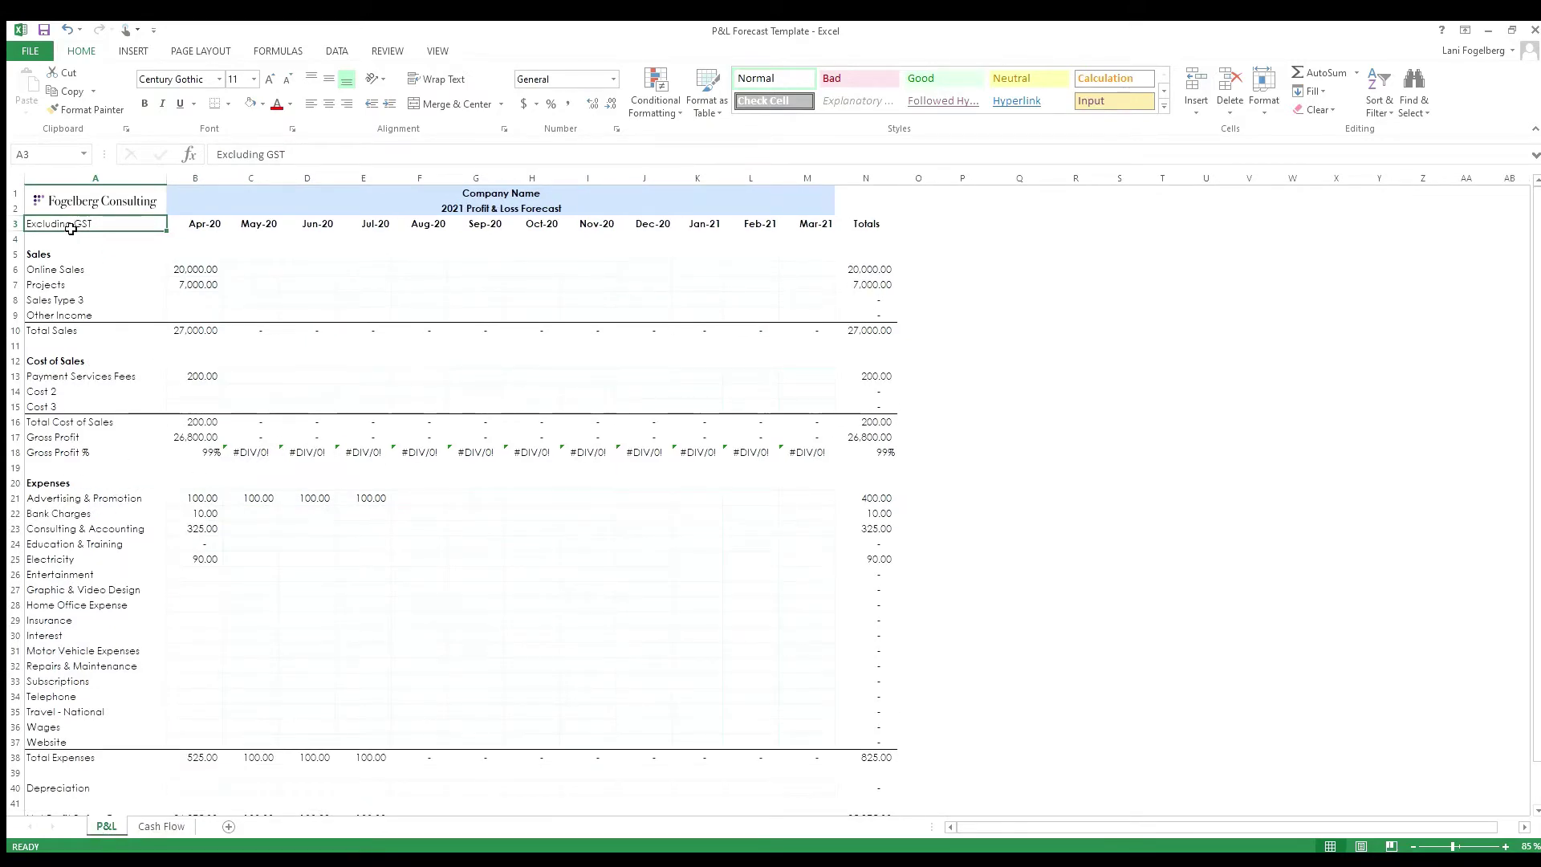
click(162, 826)
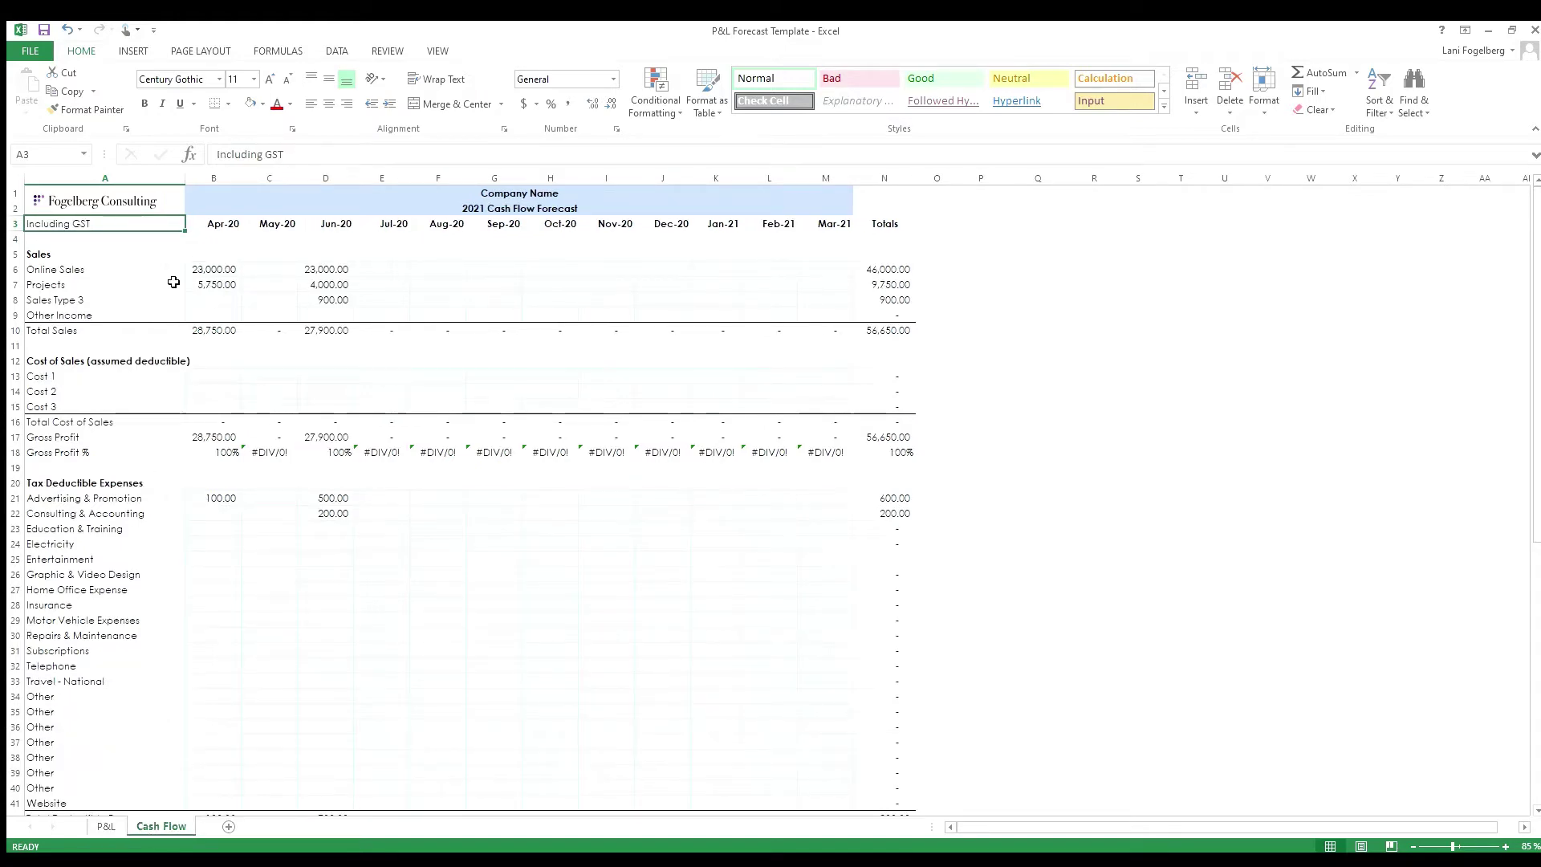
click(145, 242)
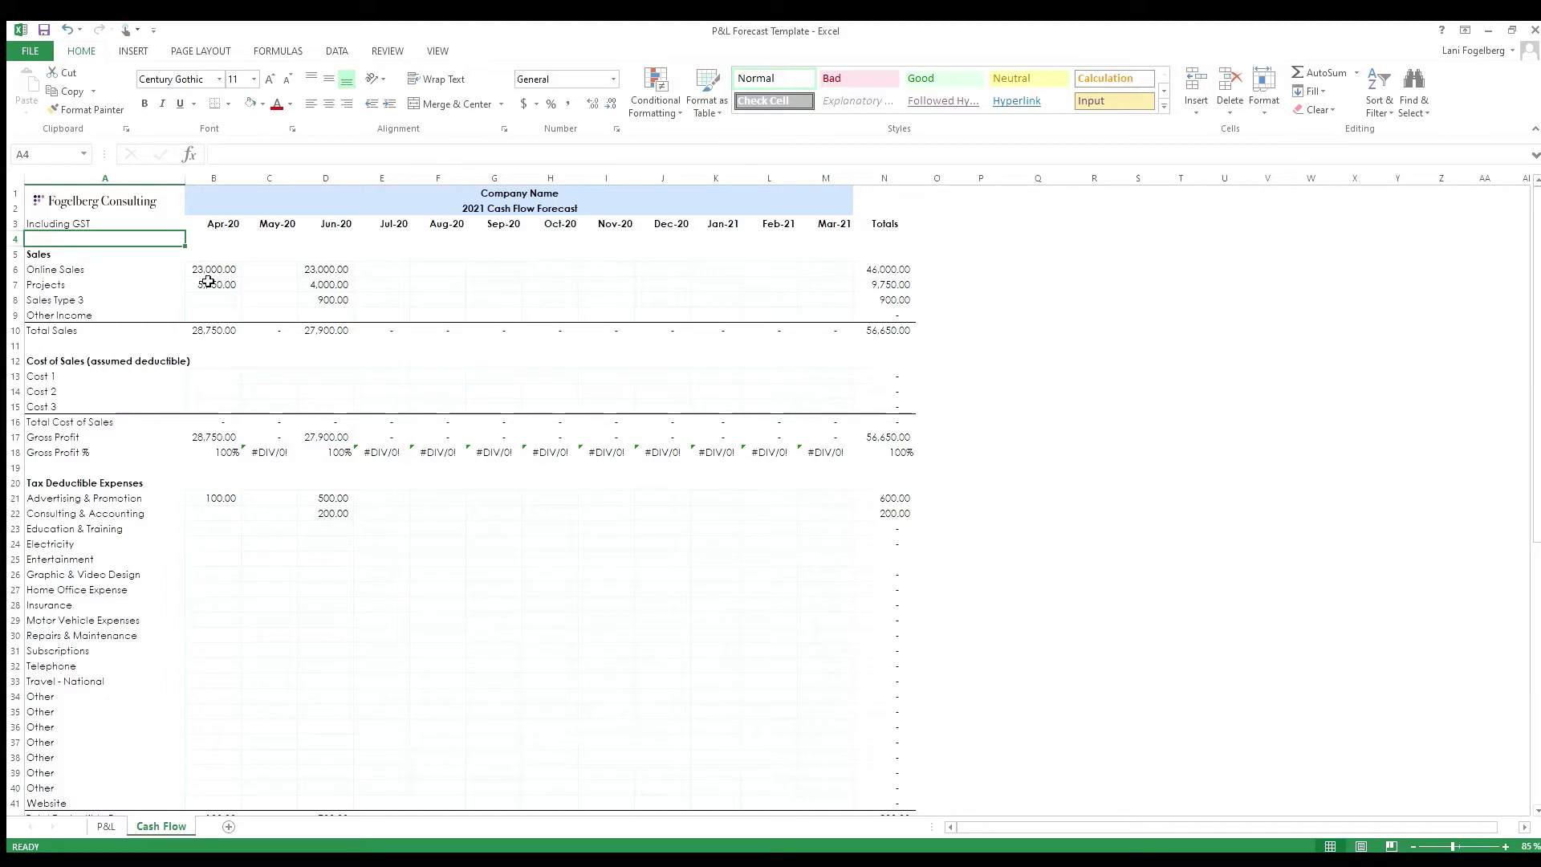
Step: Review the Cash Flow sheet's row labels, month headings, Totals column and April sales, total sales and expense figures
click(206, 273)
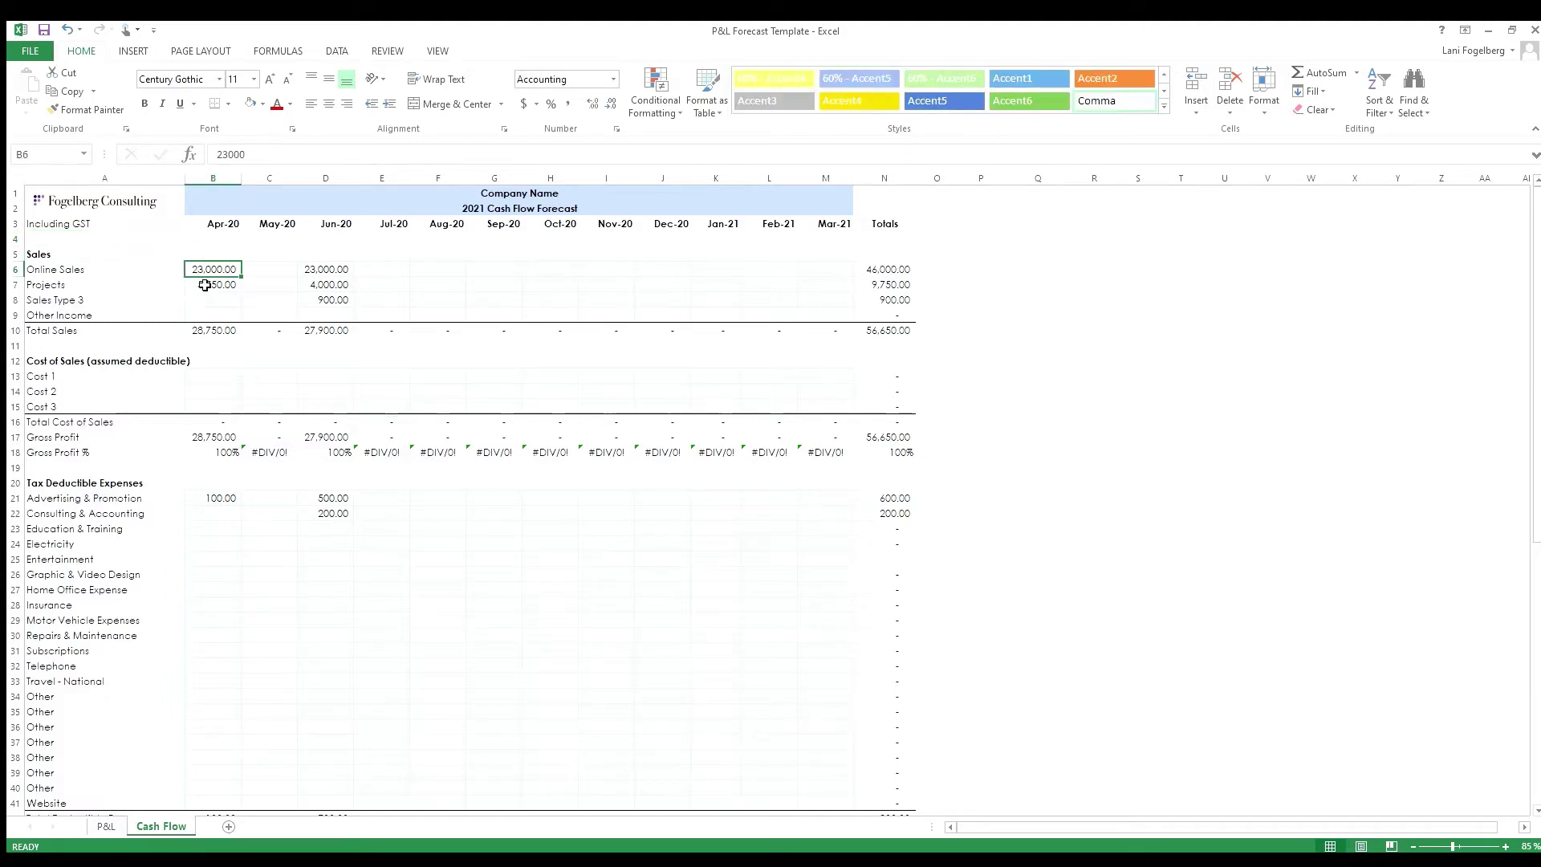
click(205, 285)
click(142, 180)
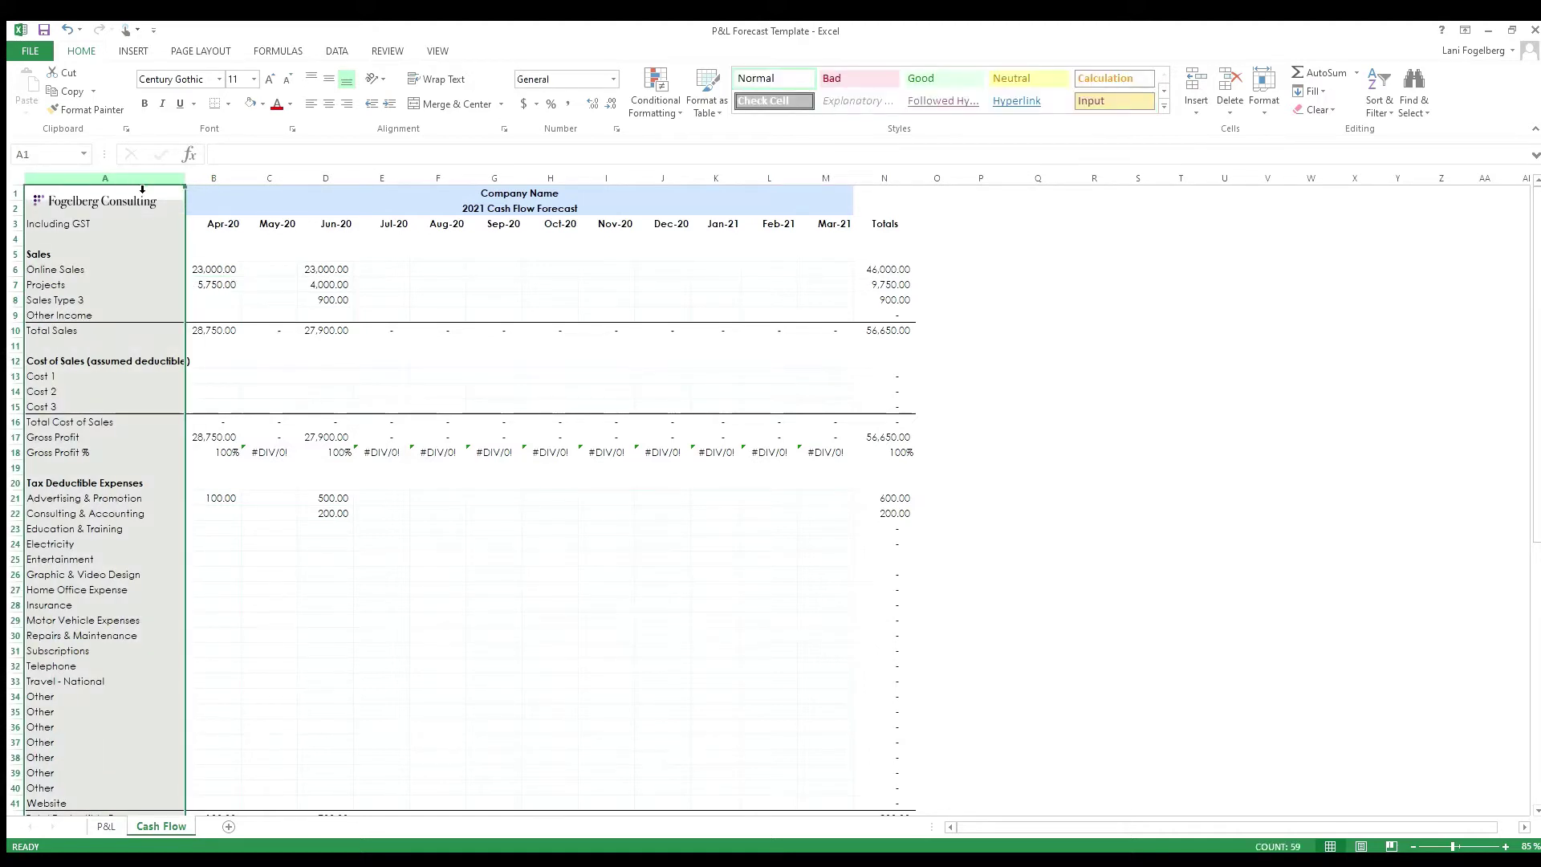
click(900, 192)
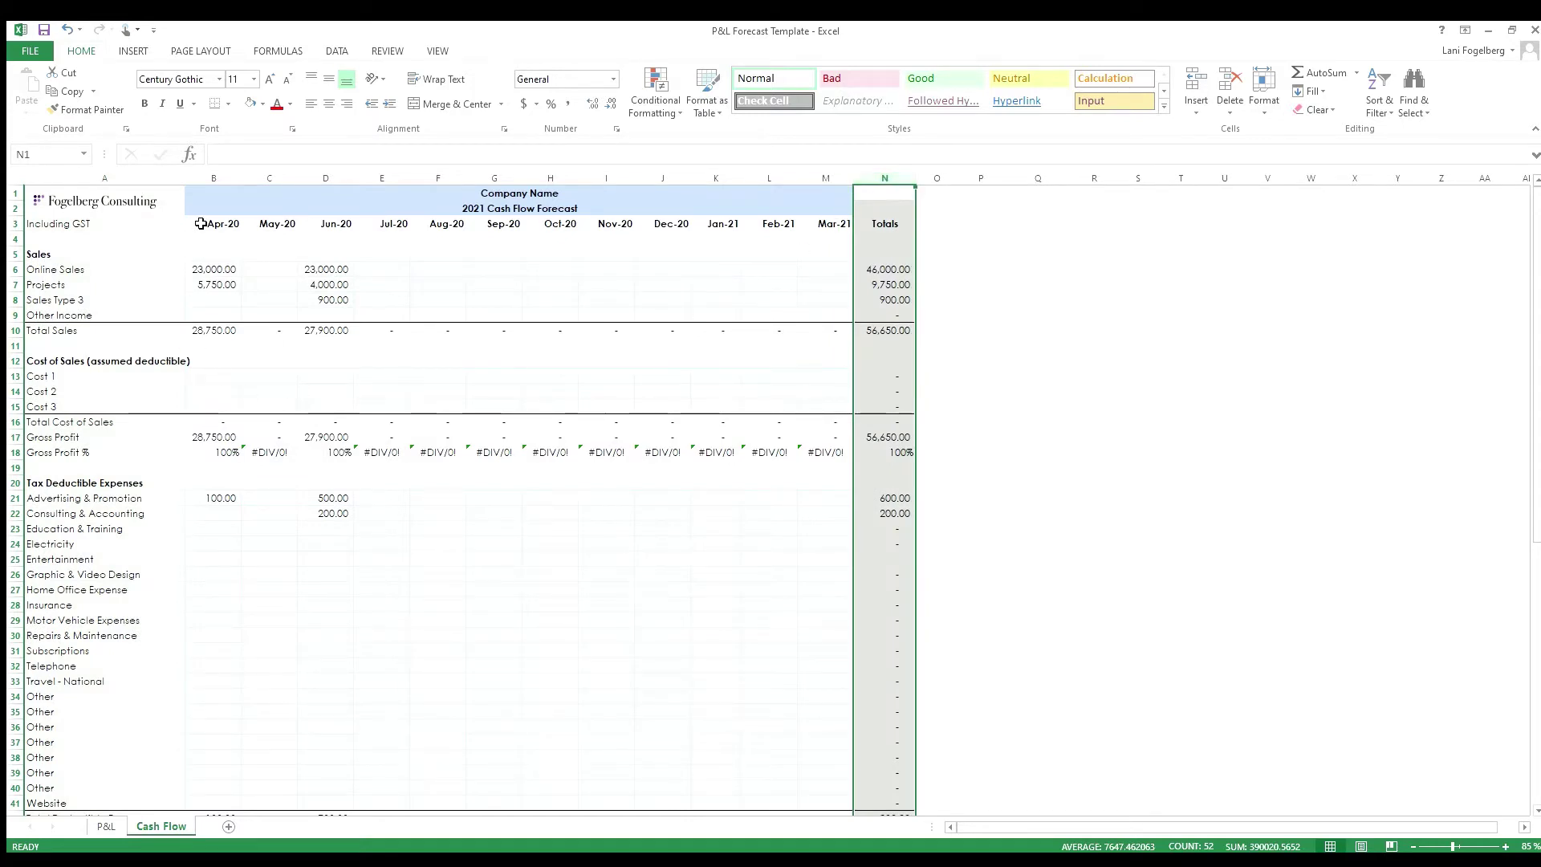
drag(199, 223, 682, 239)
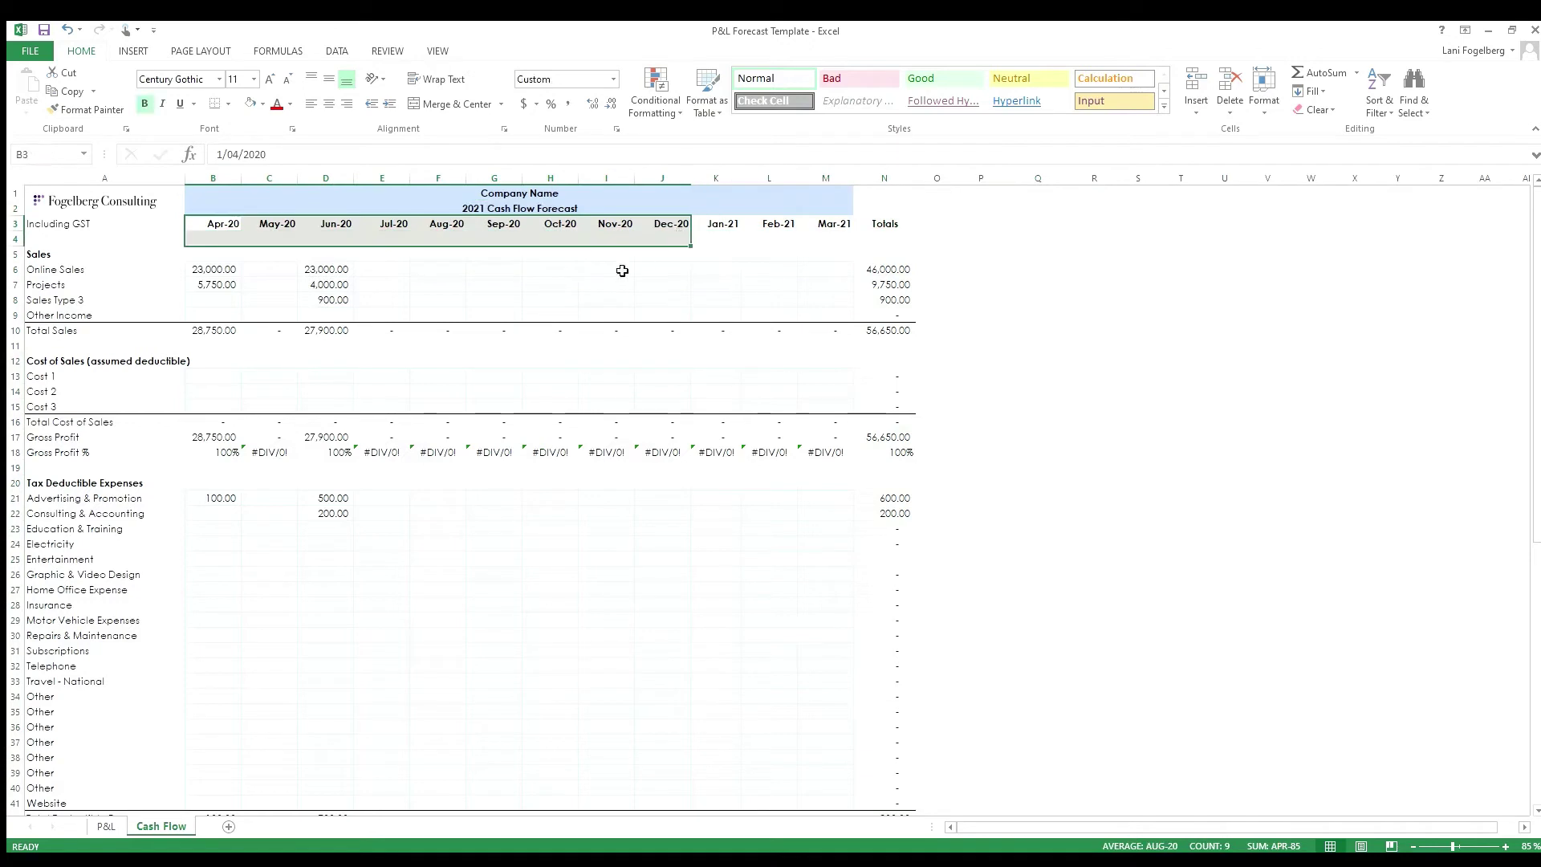
click(218, 302)
click(213, 272)
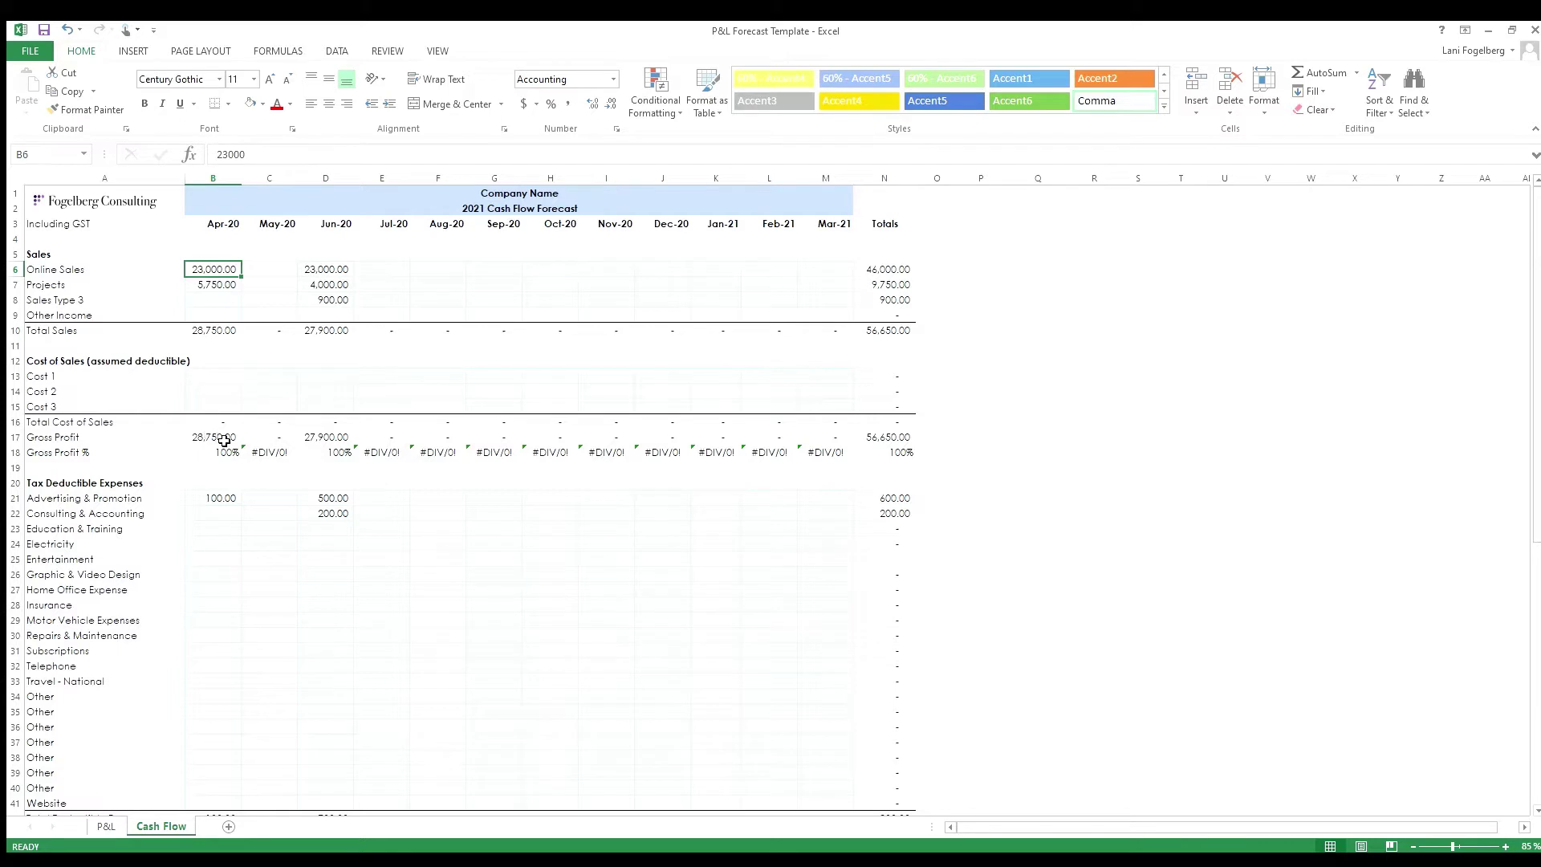
click(217, 301)
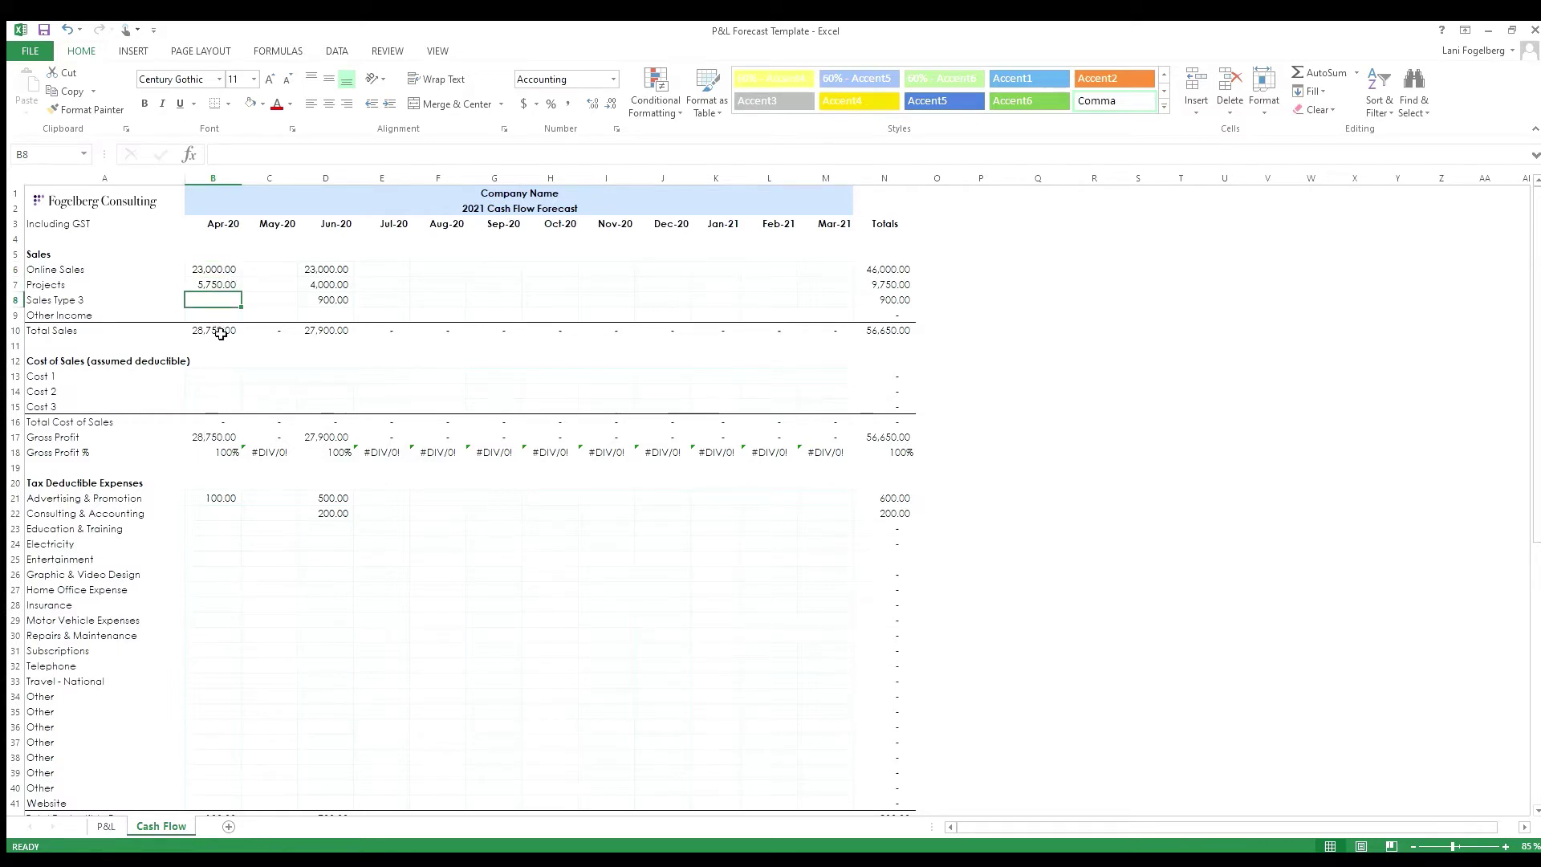
click(220, 334)
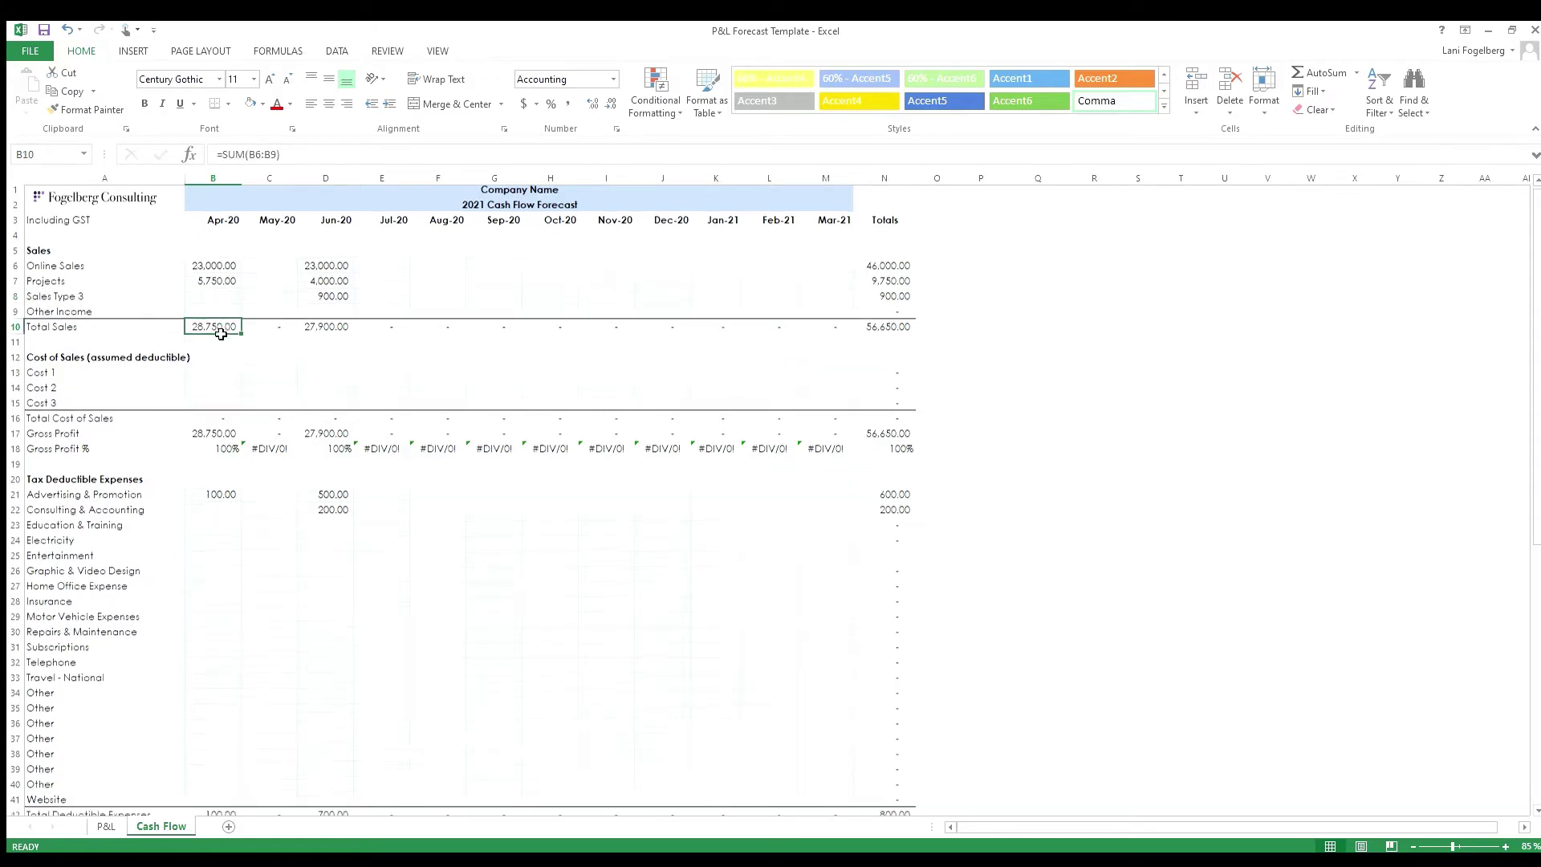
scroll(221, 333, down, 2)
click(214, 409)
scroll(215, 409, up, 2)
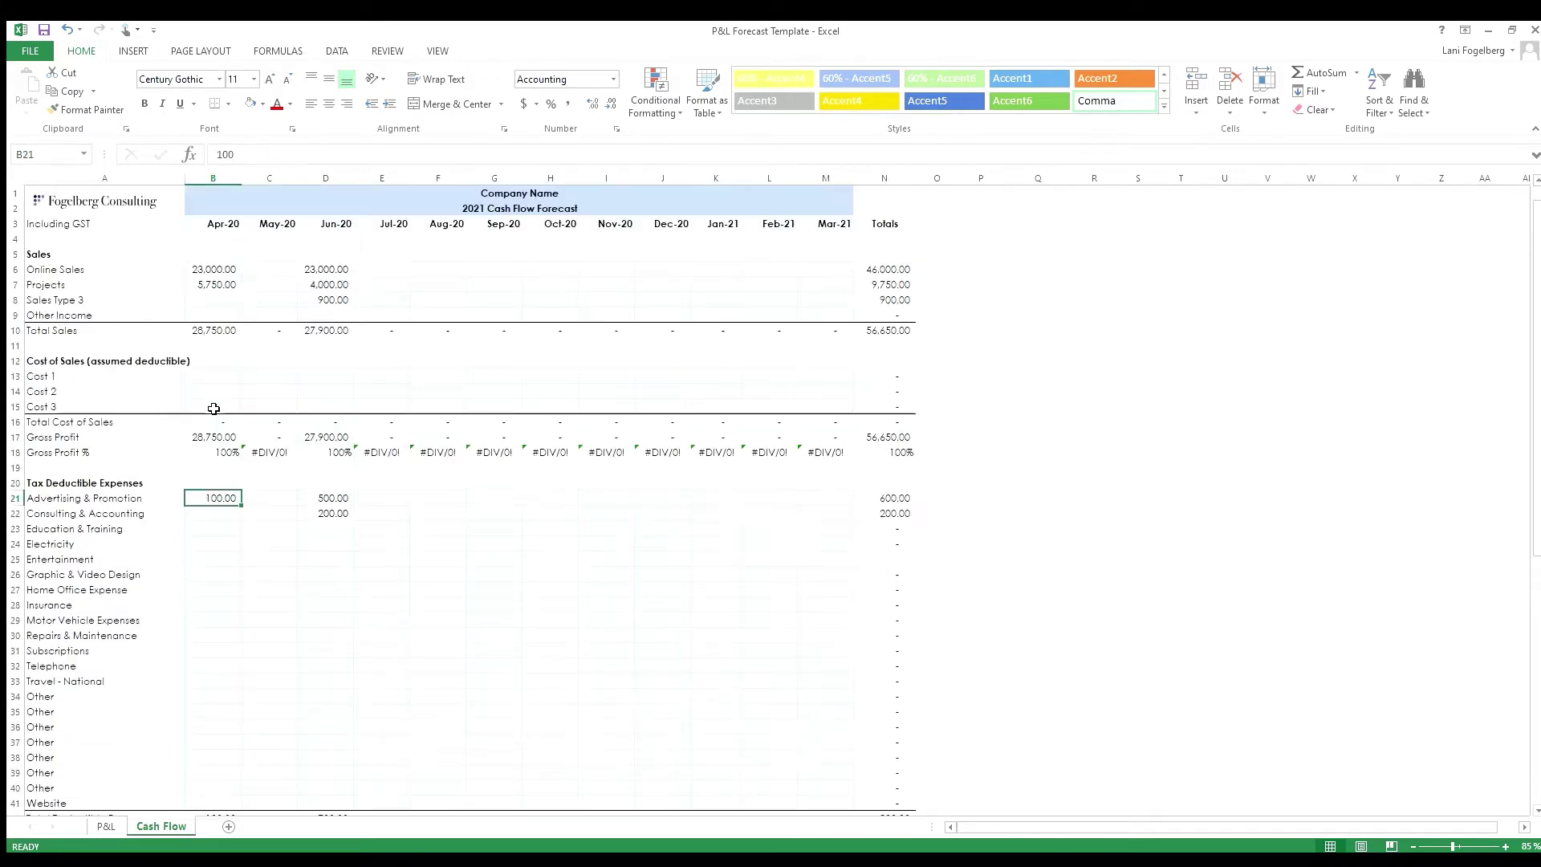
Step: Enter May-20 amounts of 20000 for Online Sales and 2000 for Other Income on the Cash Flow sheet
click(262, 276)
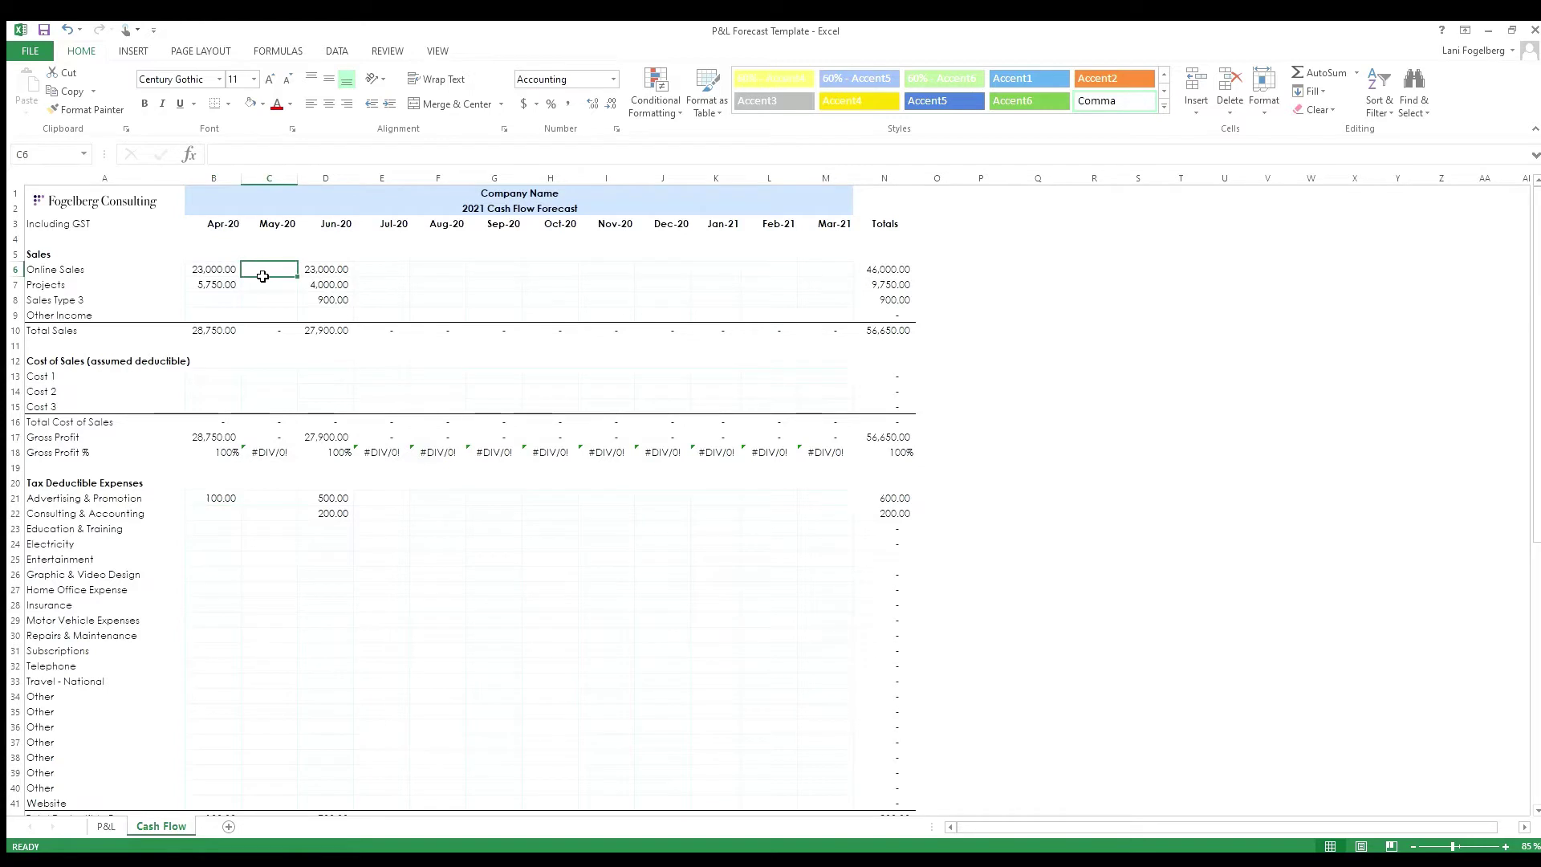
text(20000)
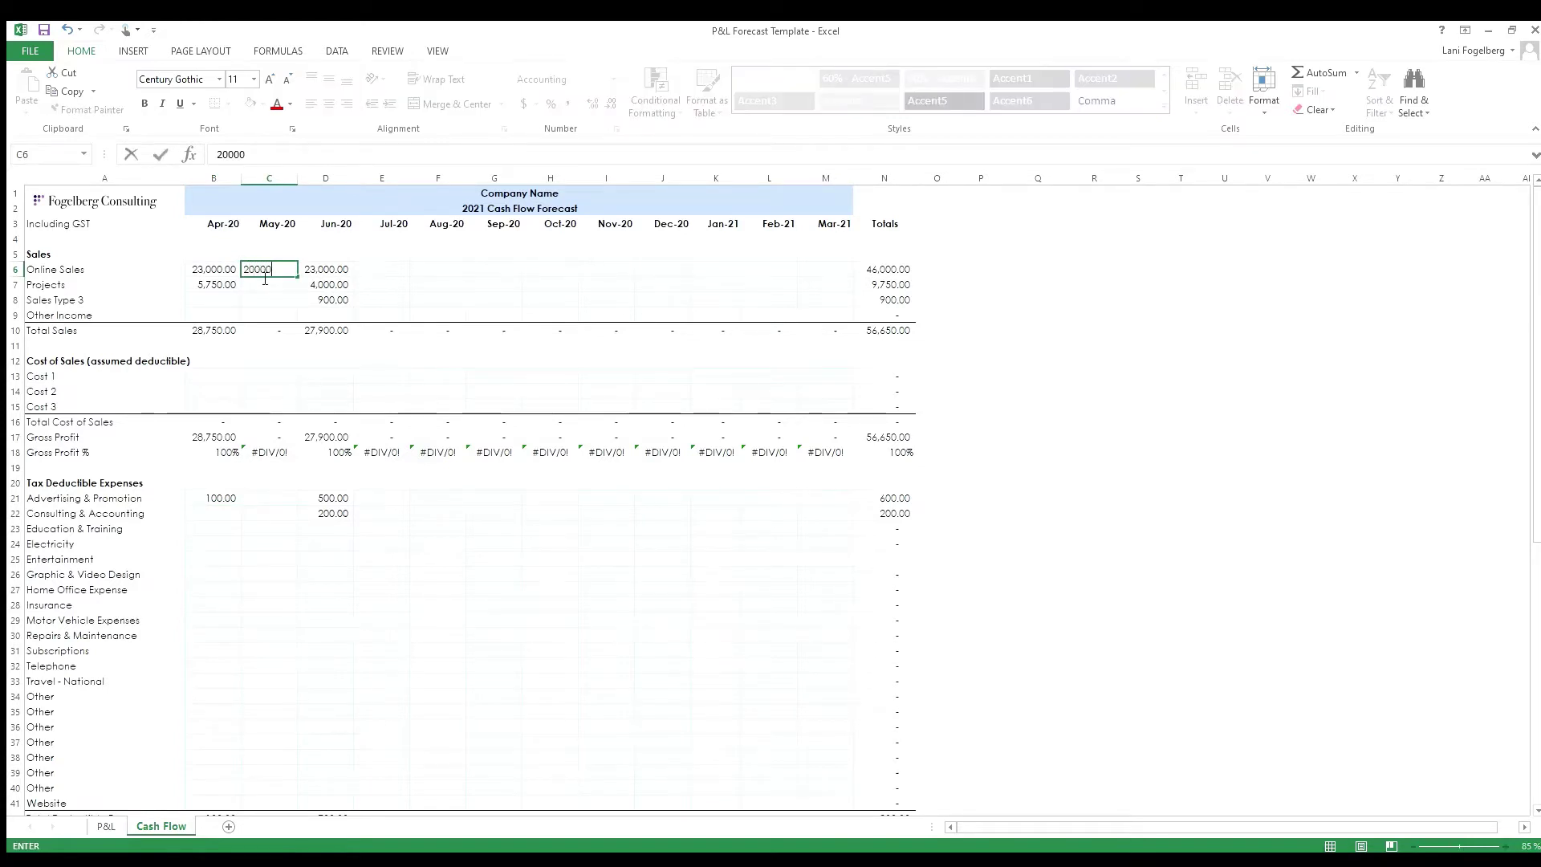
key(Return)
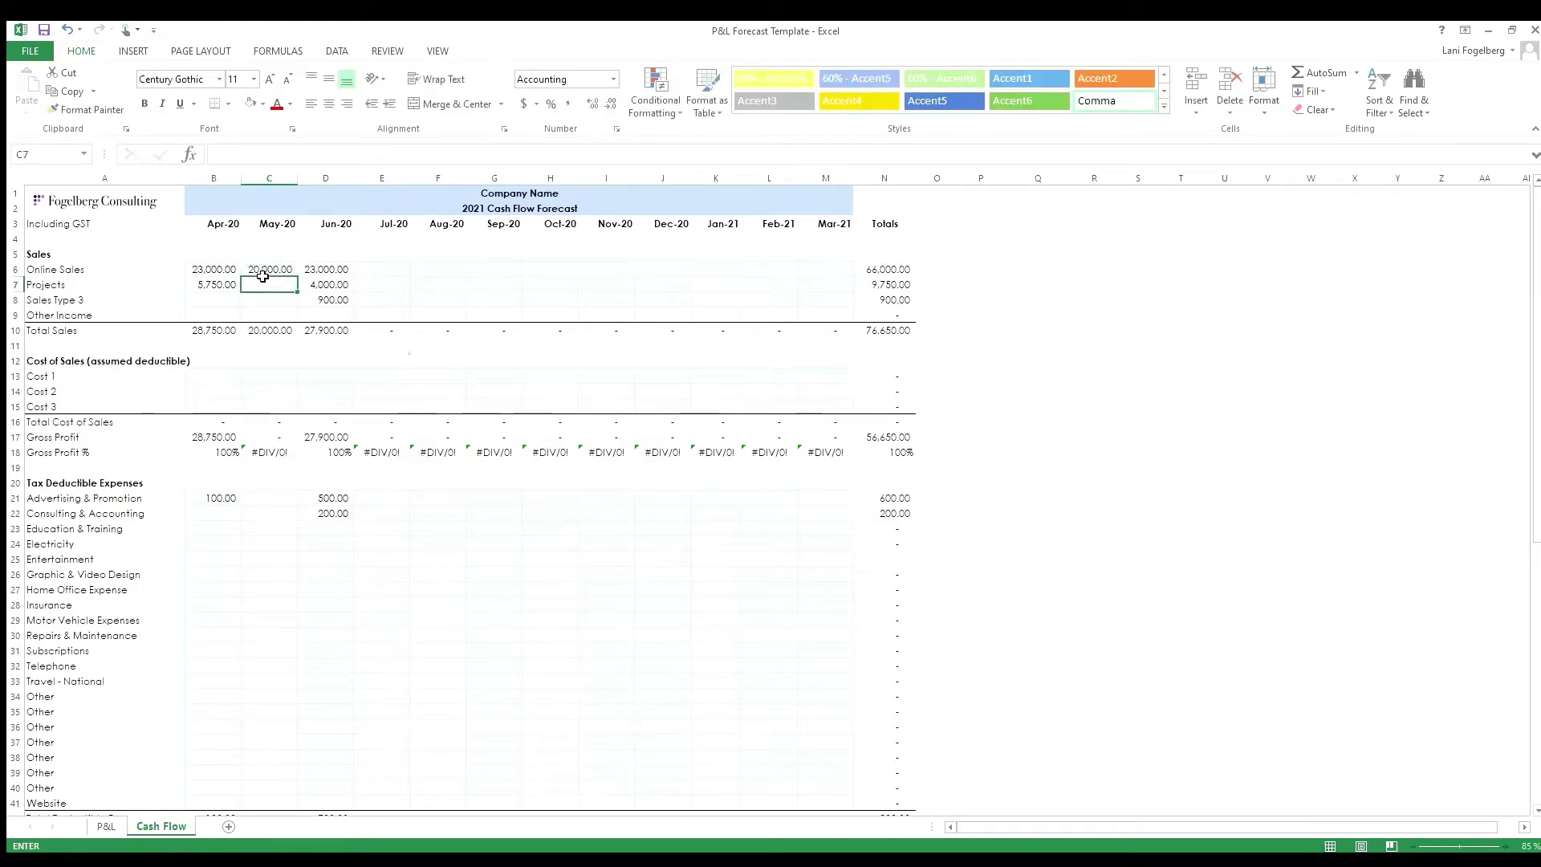
key(Down)
key(Down)
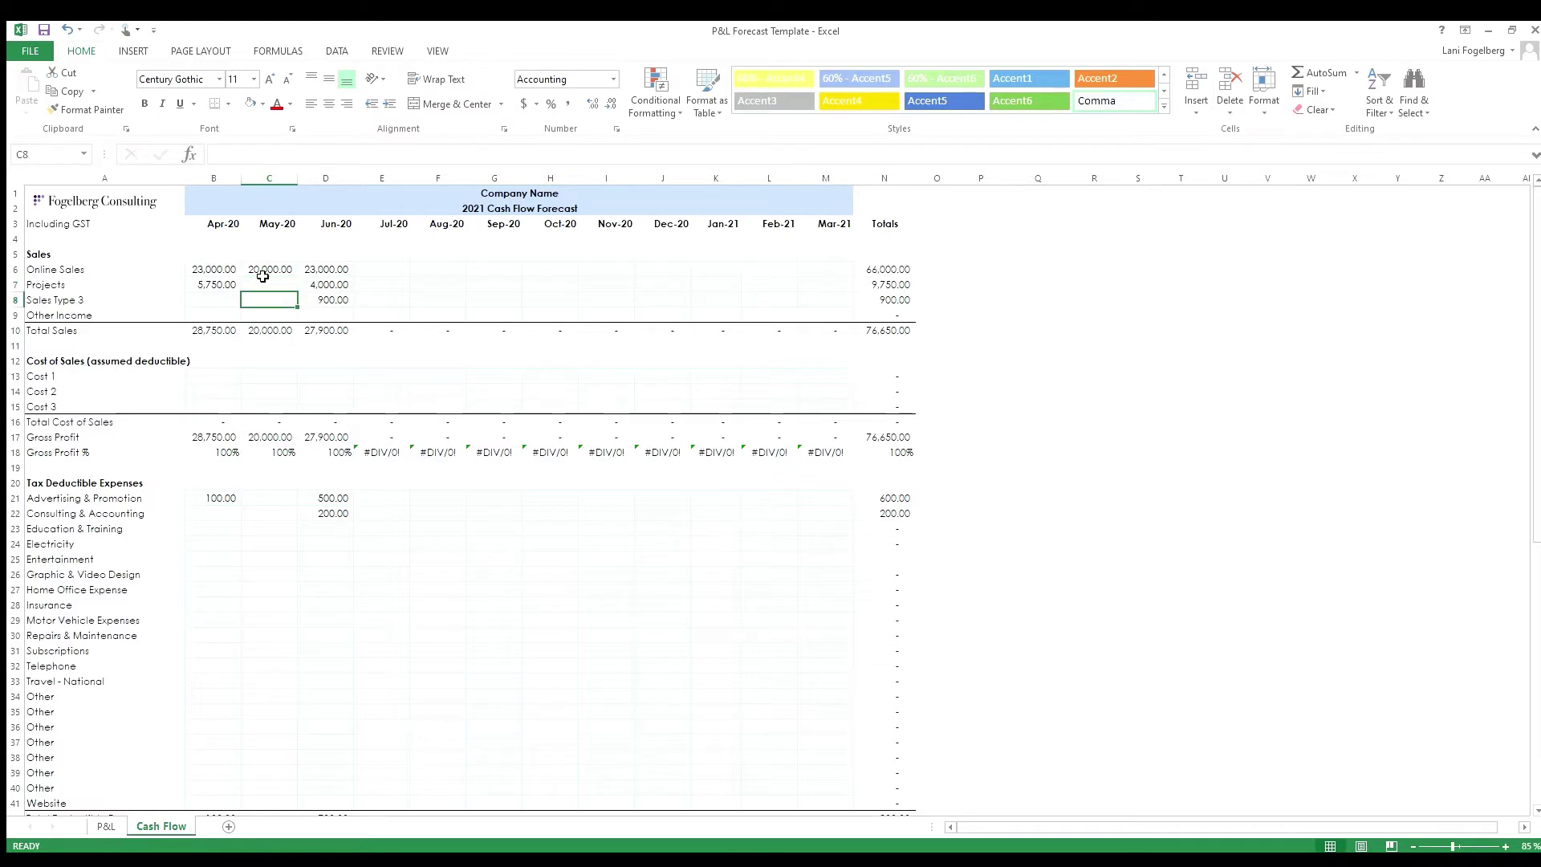
text(2000)
key(Return)
Step: Enter Cost 1 amounts of 2000 for Apr-20, 1500 for May-20 and 2000 for Jun-20 on the Cash Flow sheet
key(Return)
key(Down)
key(Down)
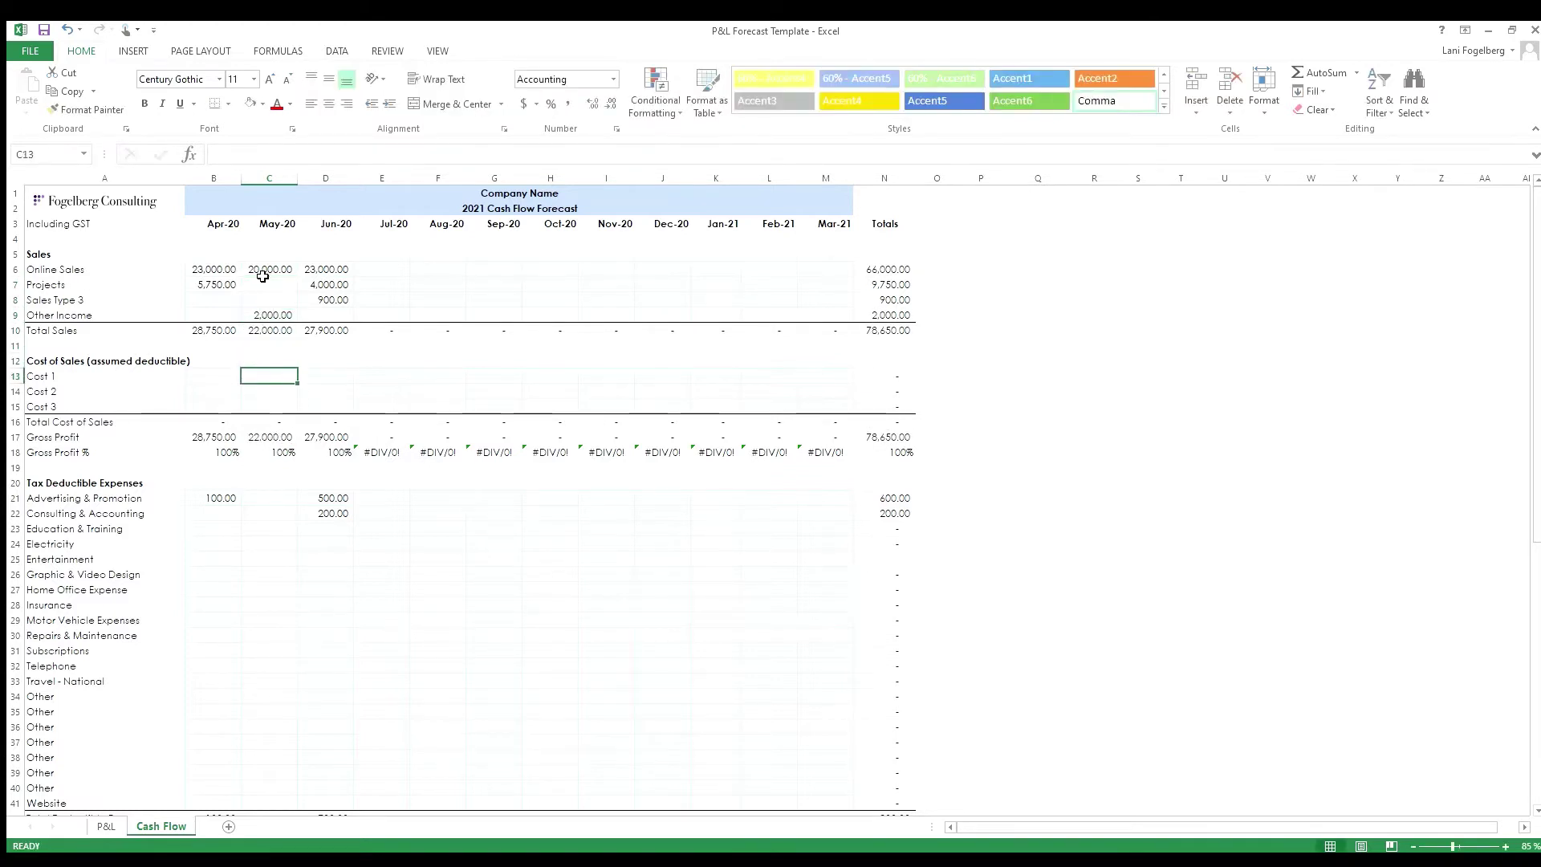
text(1500)
key(Left)
text(2000)
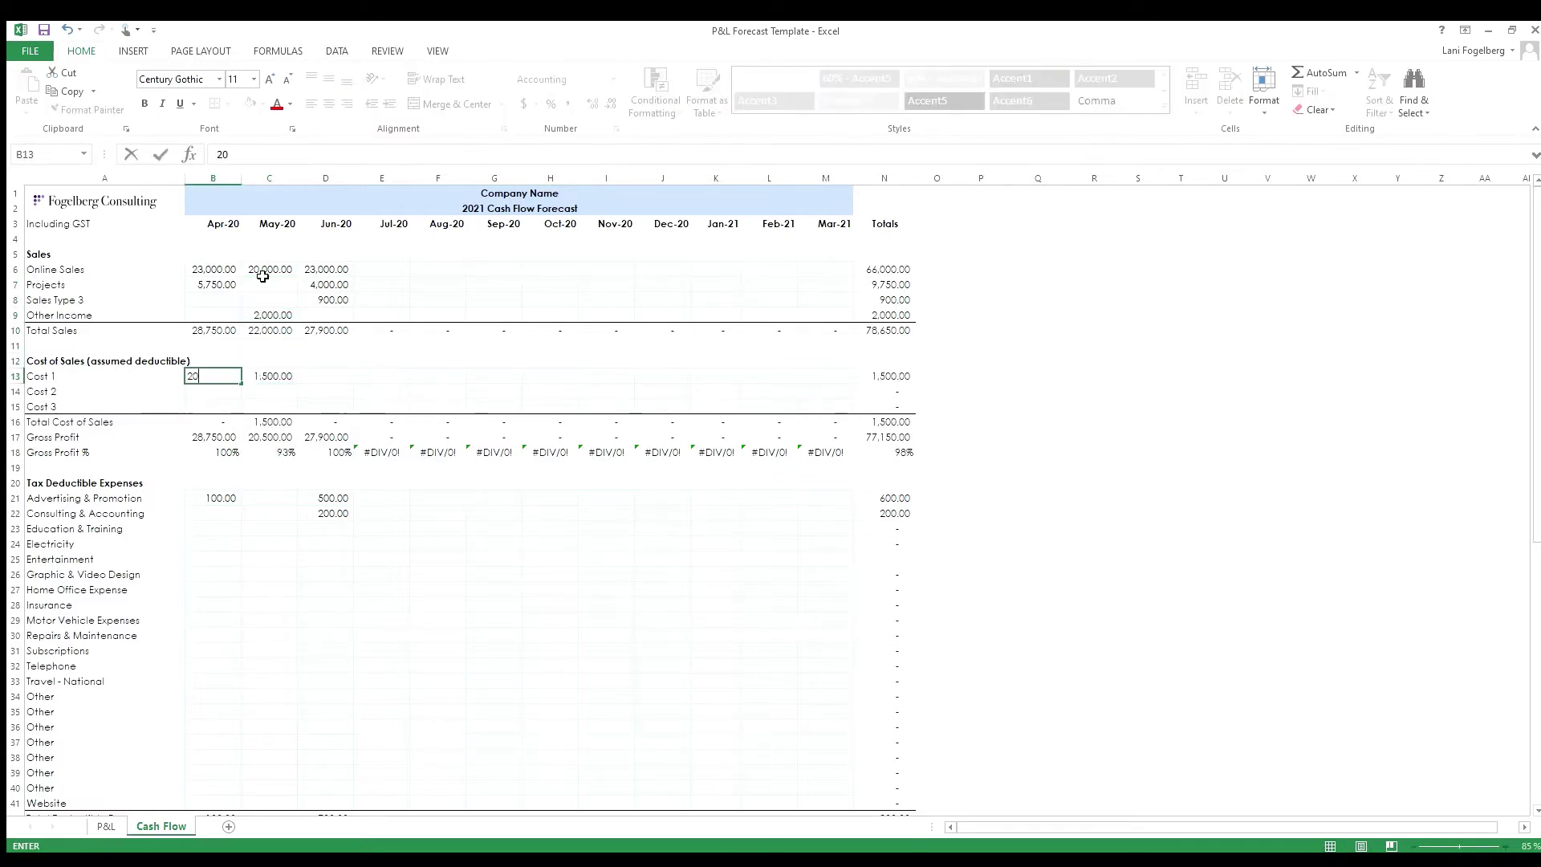
key(Right)
key(Right)
text(2000)
key(Return)
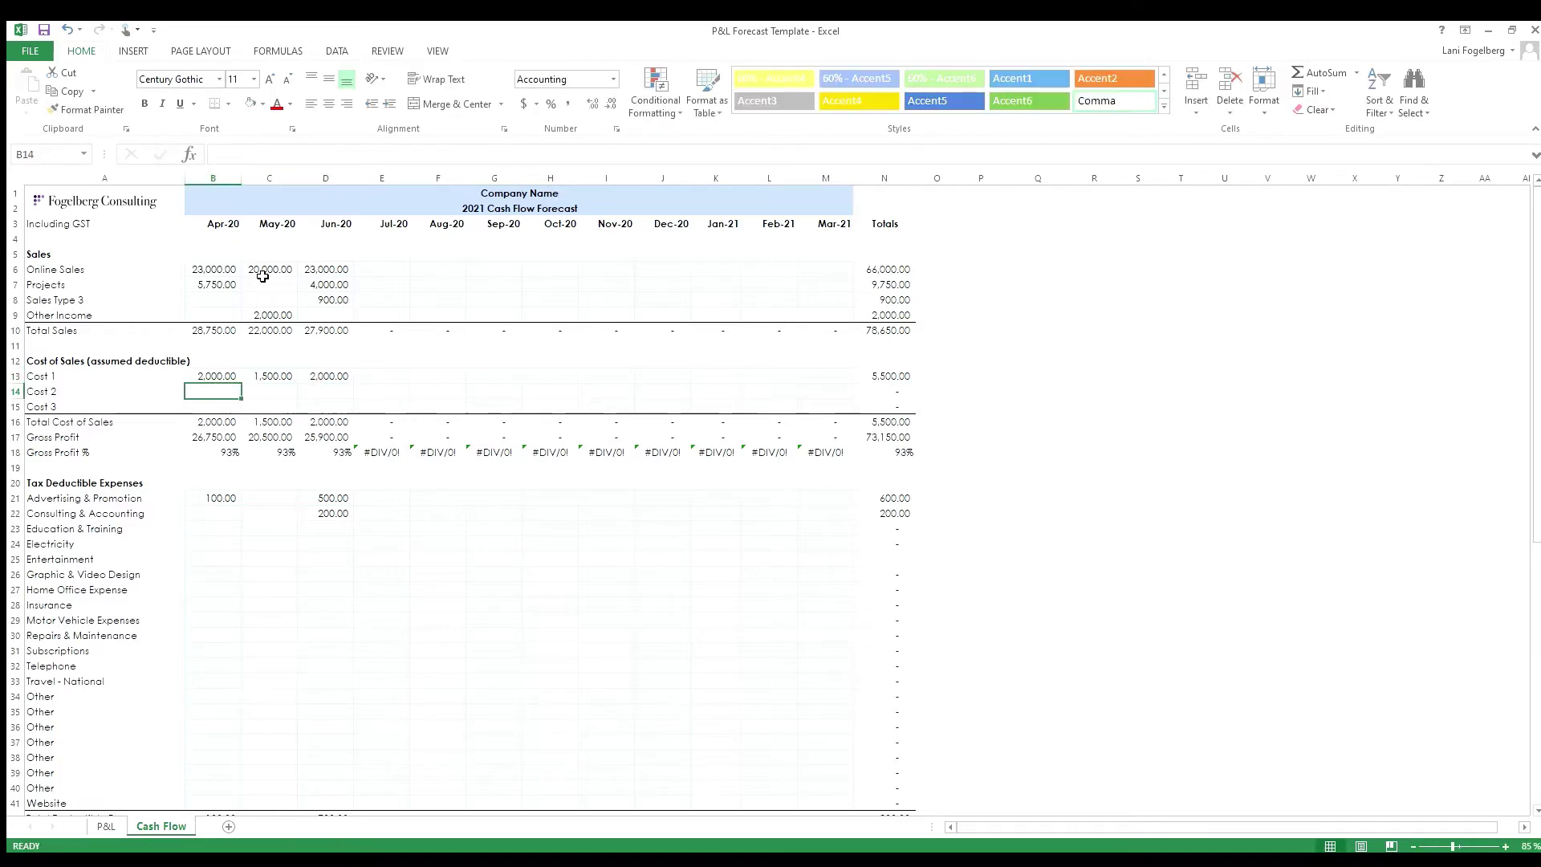
Step: Enter an Electricity expense of 90 in each of Apr-20, May-20 and Jun-20
click(231, 512)
click(224, 545)
text(90)
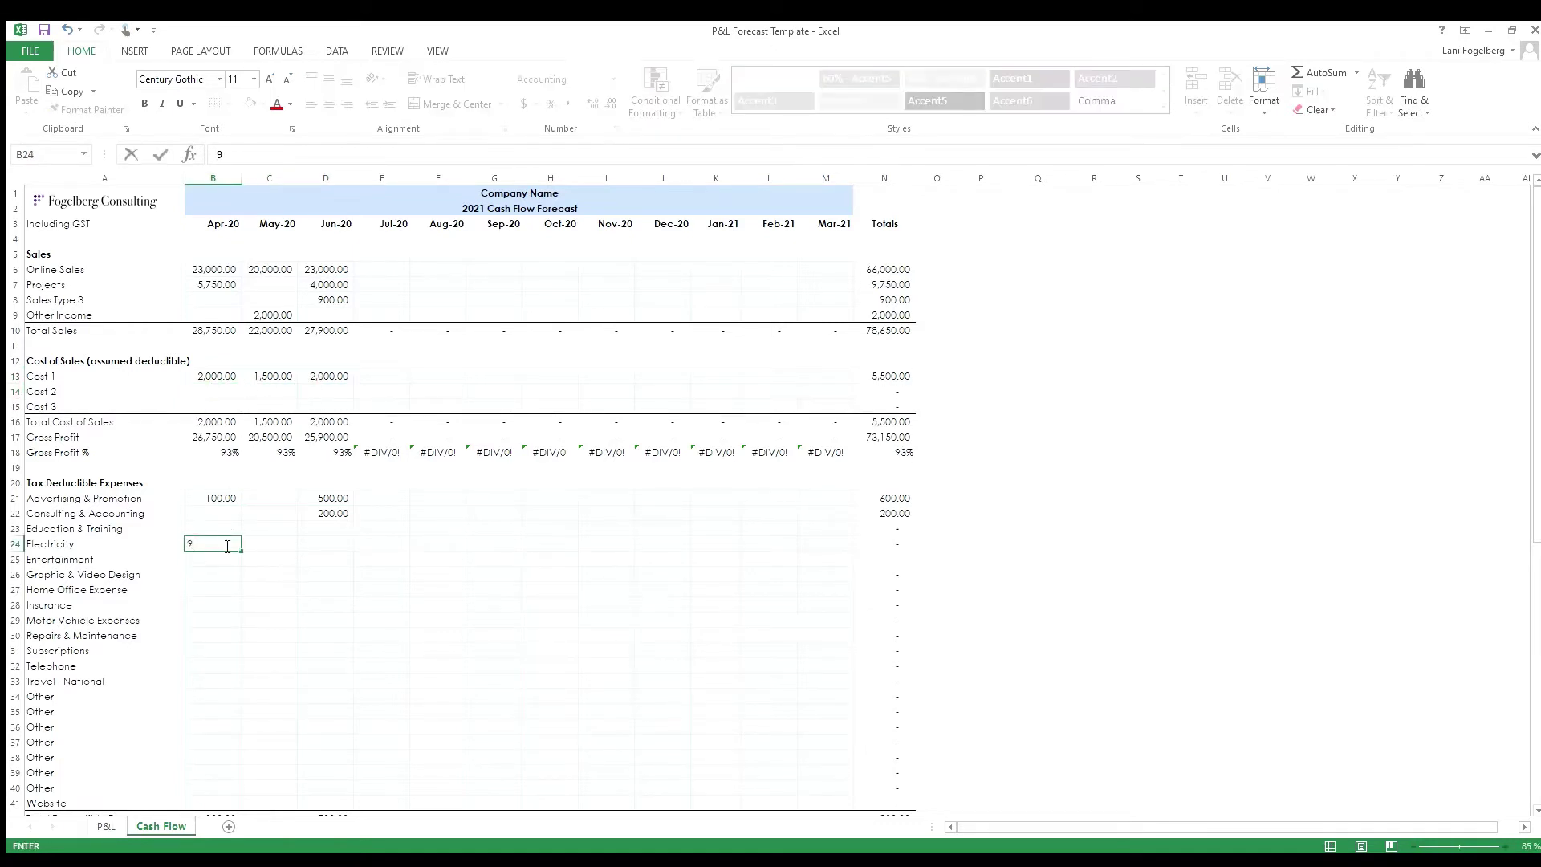
key(Tab)
text(90)
key(Tab)
text(90)
key(Return)
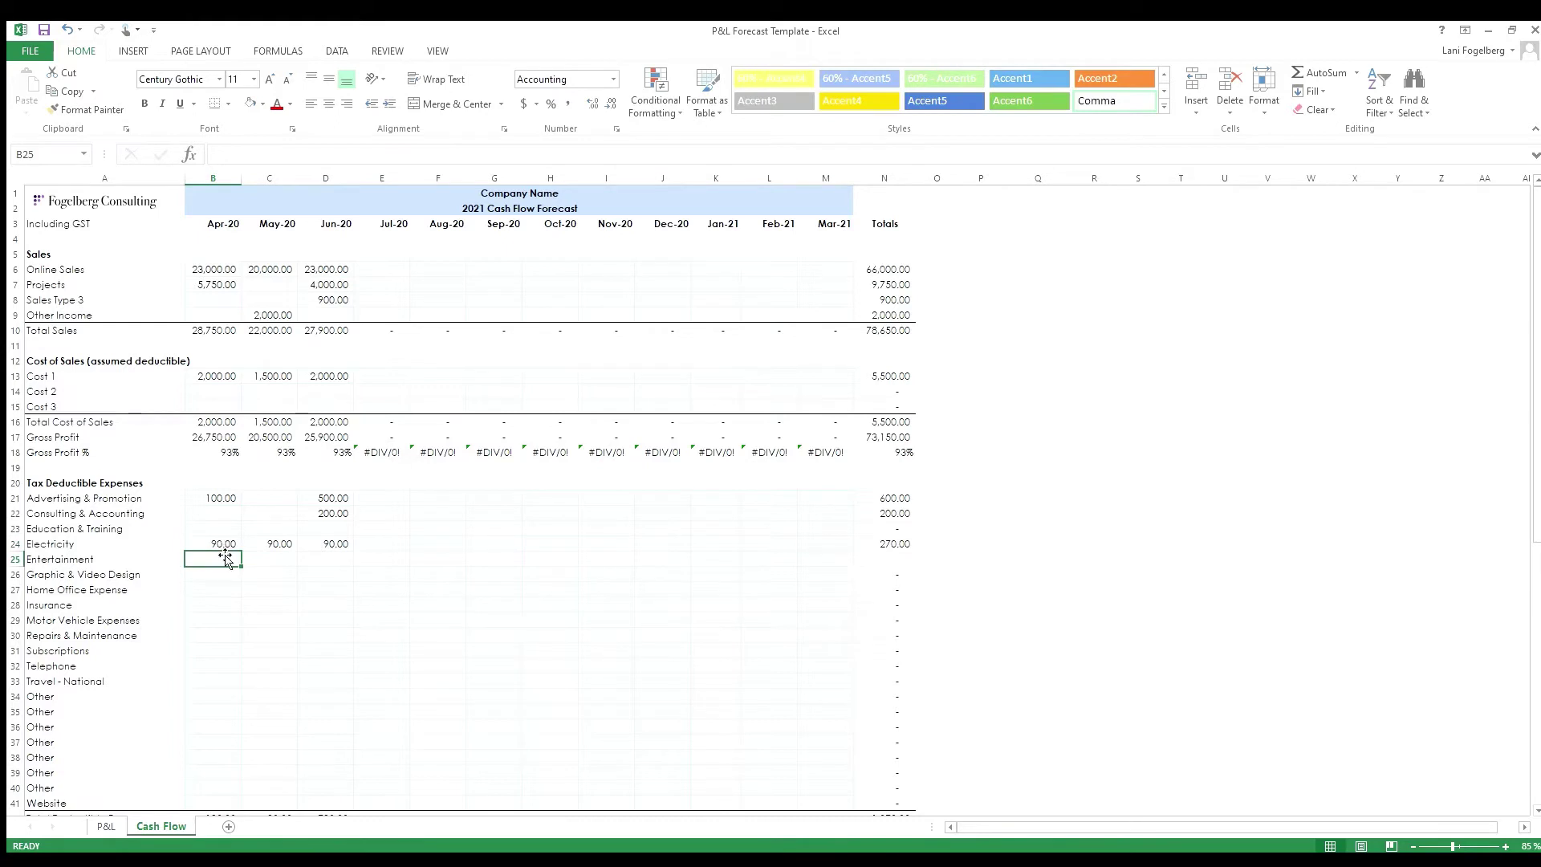
Step: Enter an Insurance expense of 250 in both Apr-20 and Jun-20, leaving May-20 blank
click(224, 607)
text(250)
key(Tab)
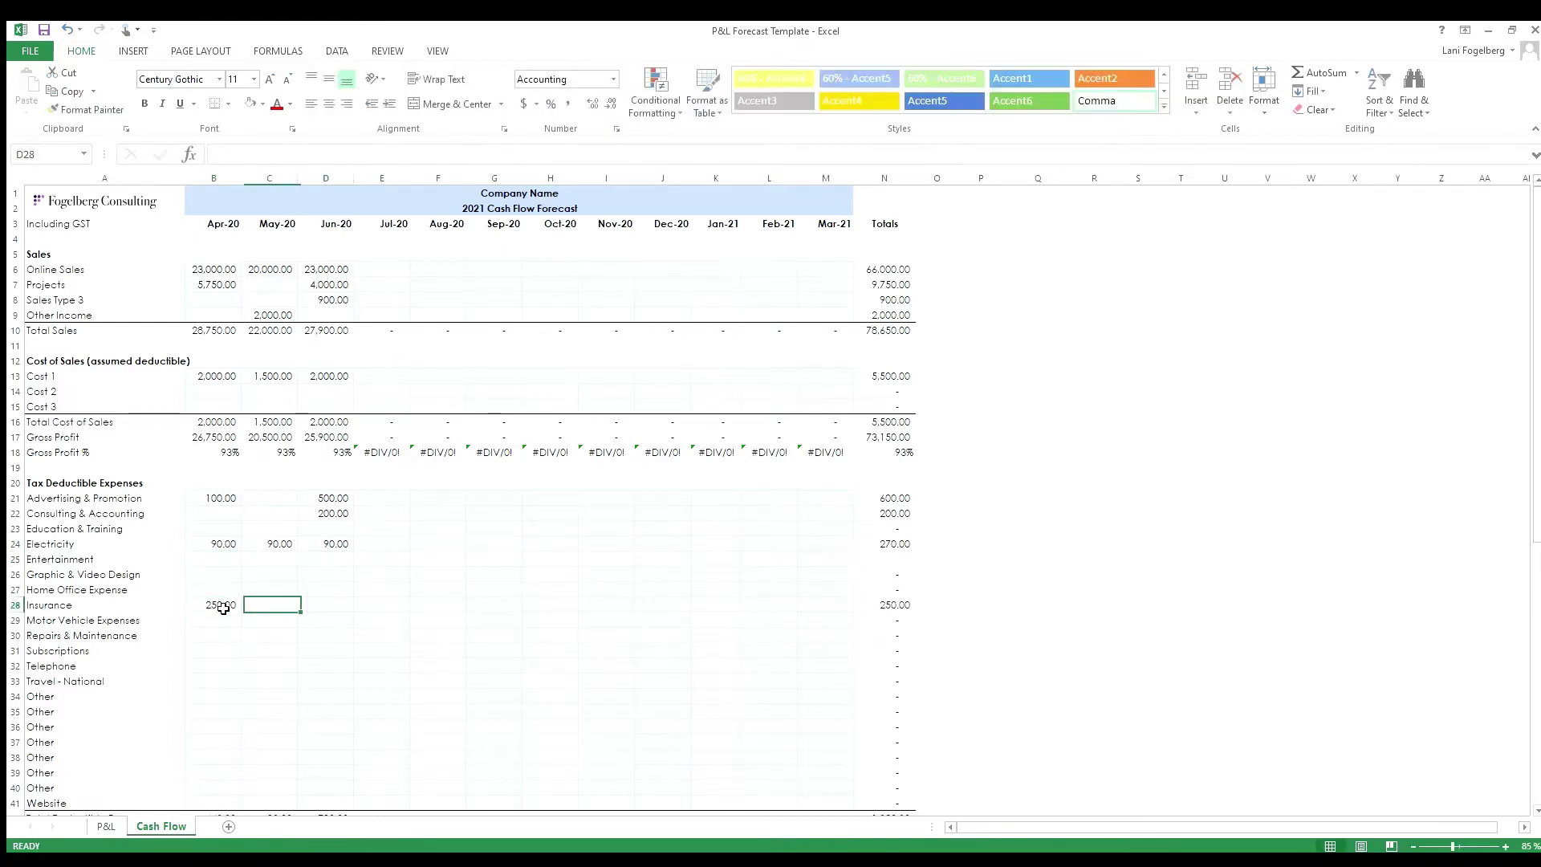
key(Tab)
text(250)
key(Return)
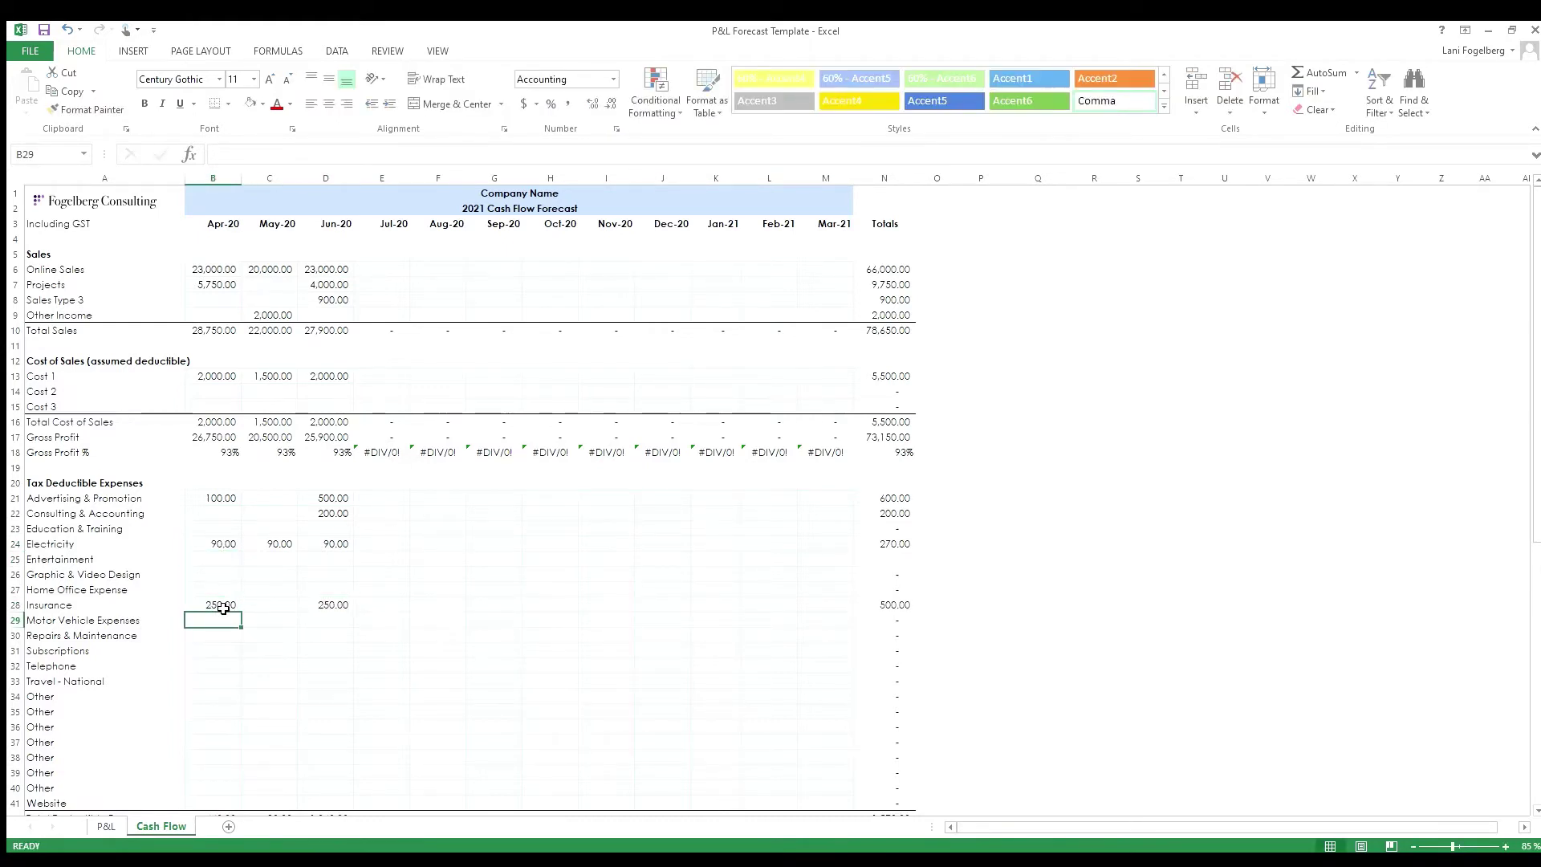
Step: Compare the Tax Deductible Expenses section with the Non-Tax Deductible Expenses section on the Cash Flow sheet
scroll(223, 608, down, 4)
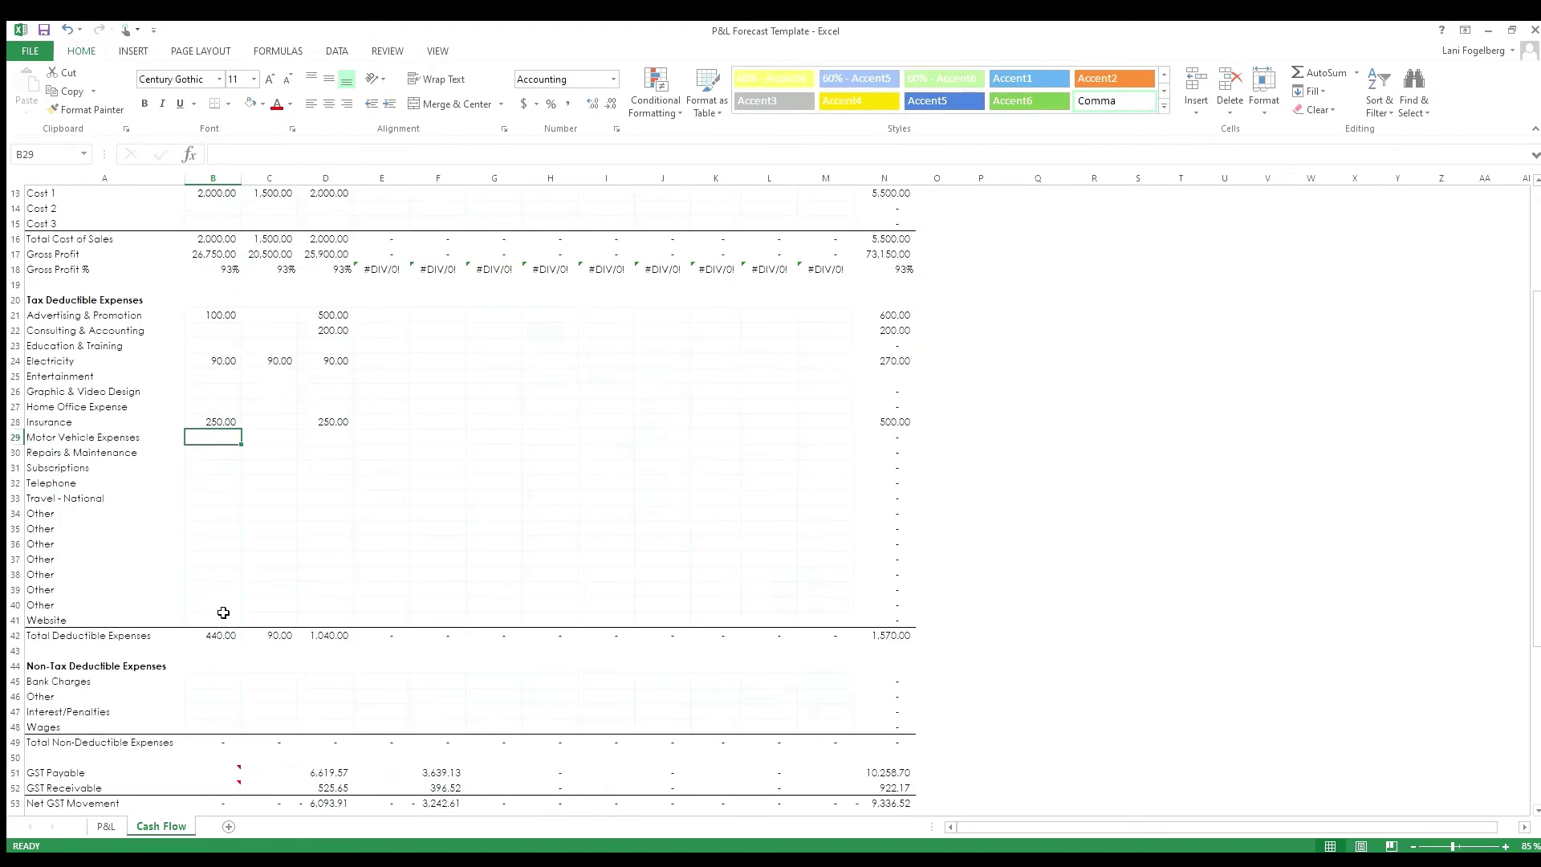
click(109, 306)
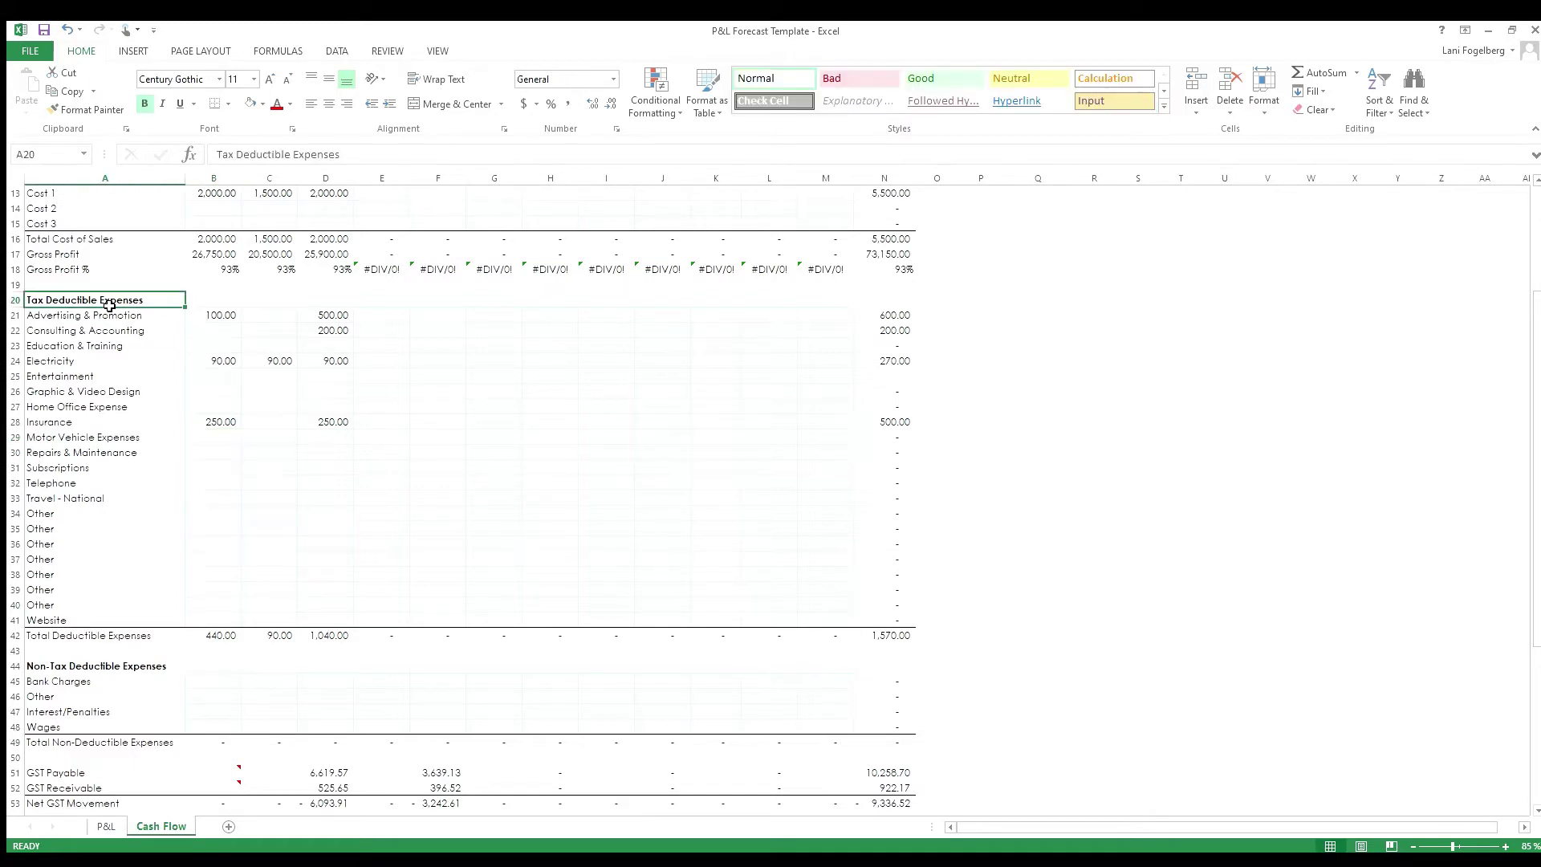
click(91, 666)
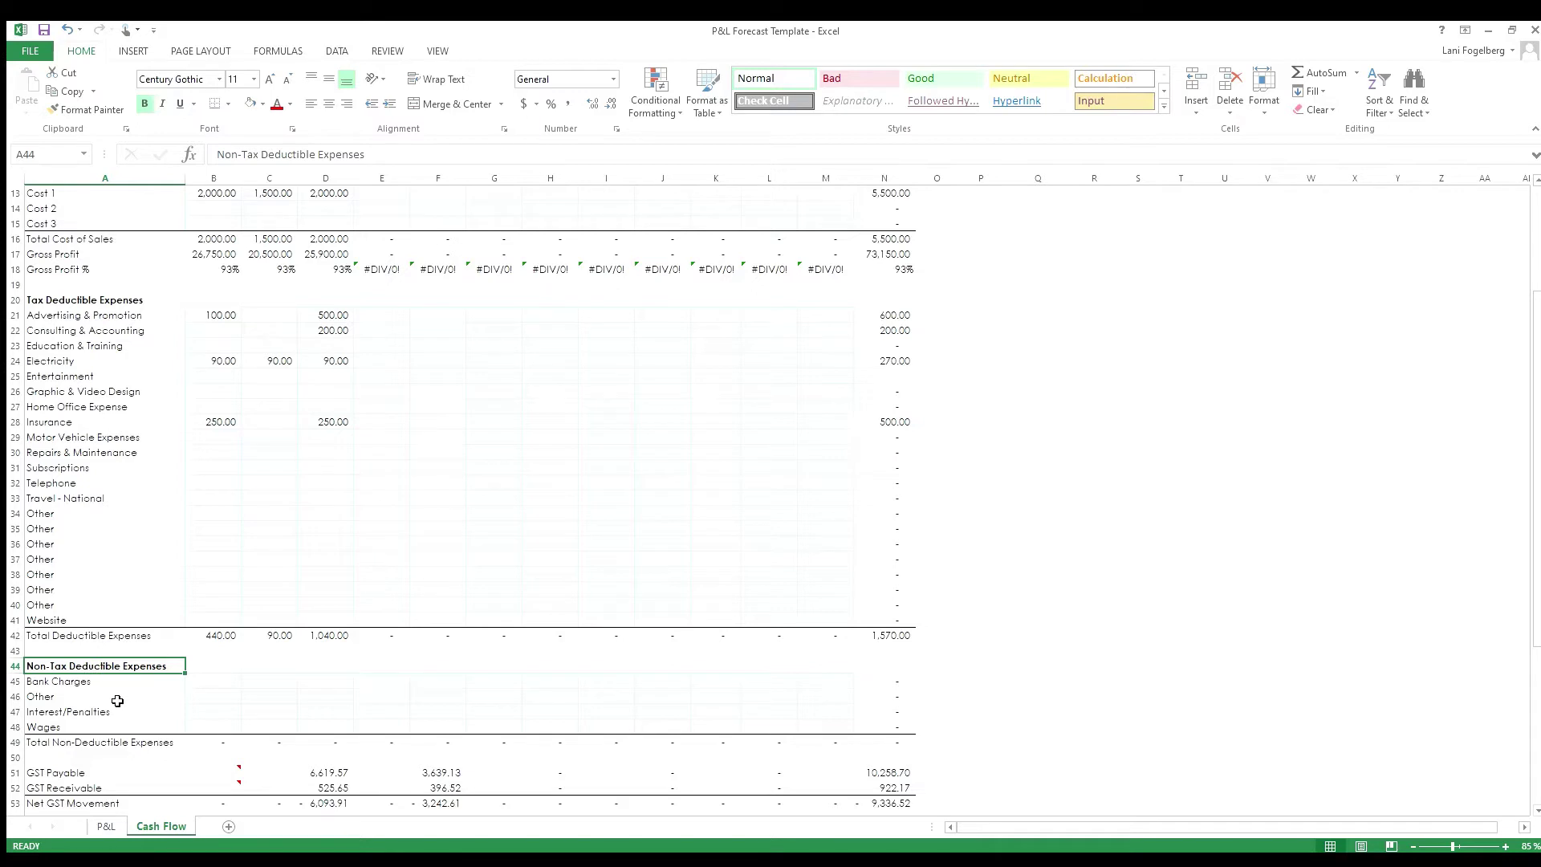
click(75, 301)
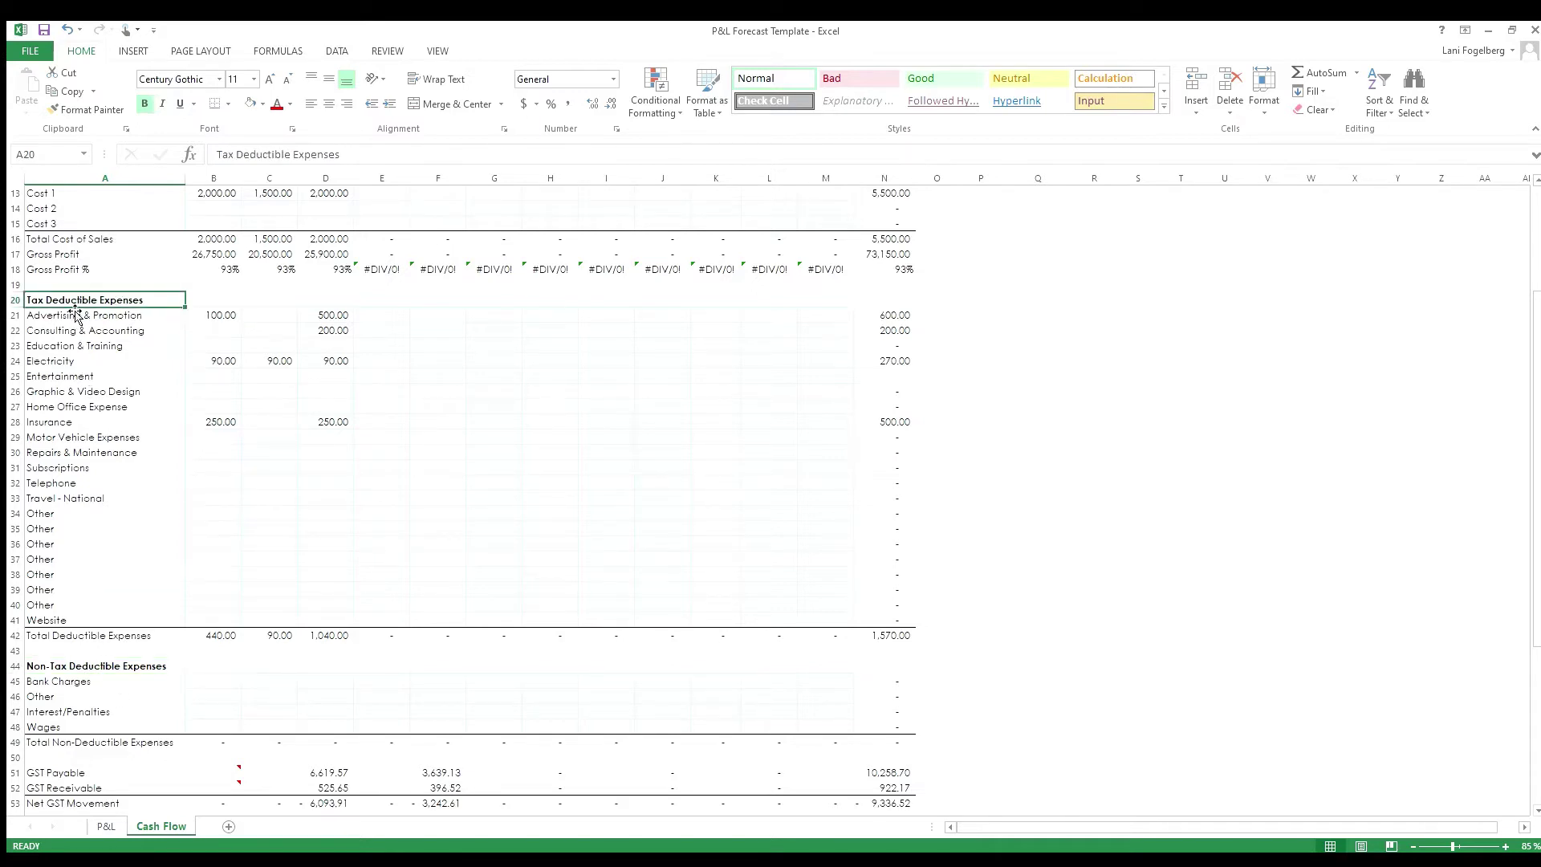
click(68, 668)
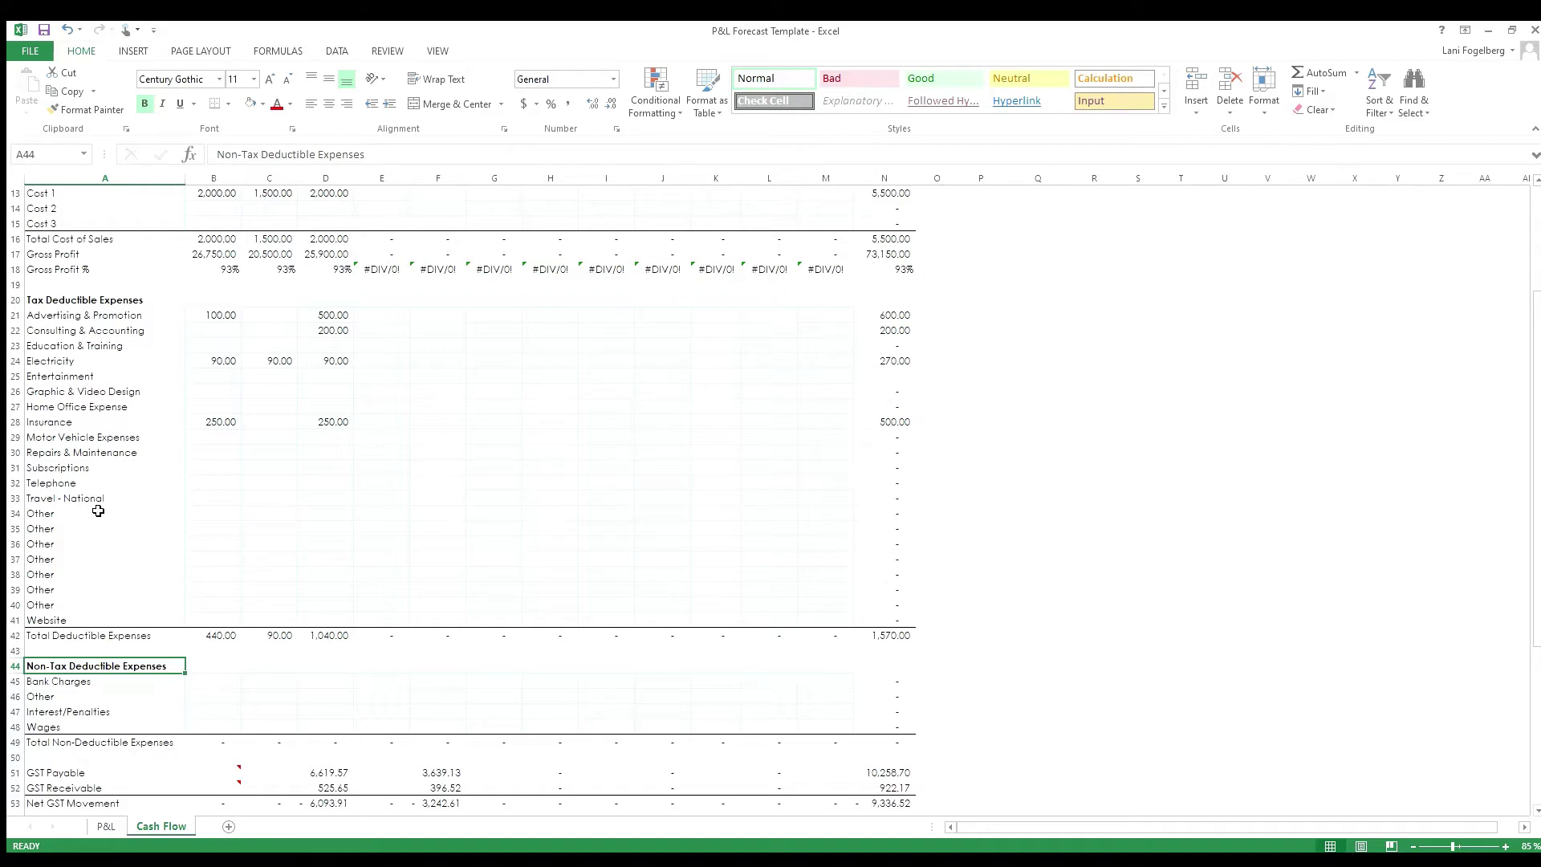
Step: Inspect the Jun-20 formulas for GST Payable, GST Receivable, Net GST Movement and Net Surplus/Deficit
scroll(98, 510, down, 3)
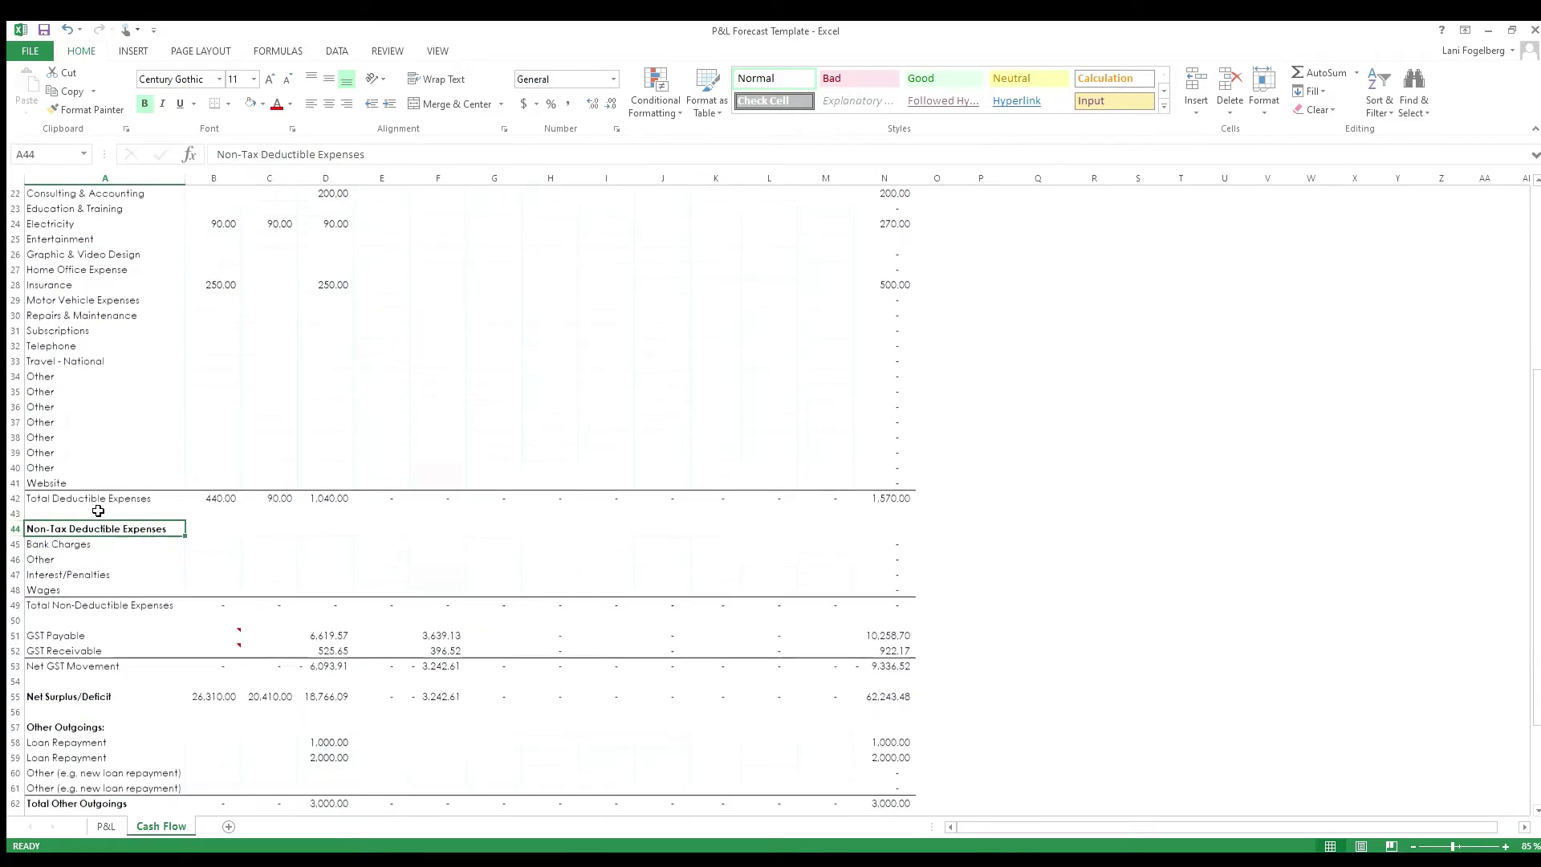
click(329, 639)
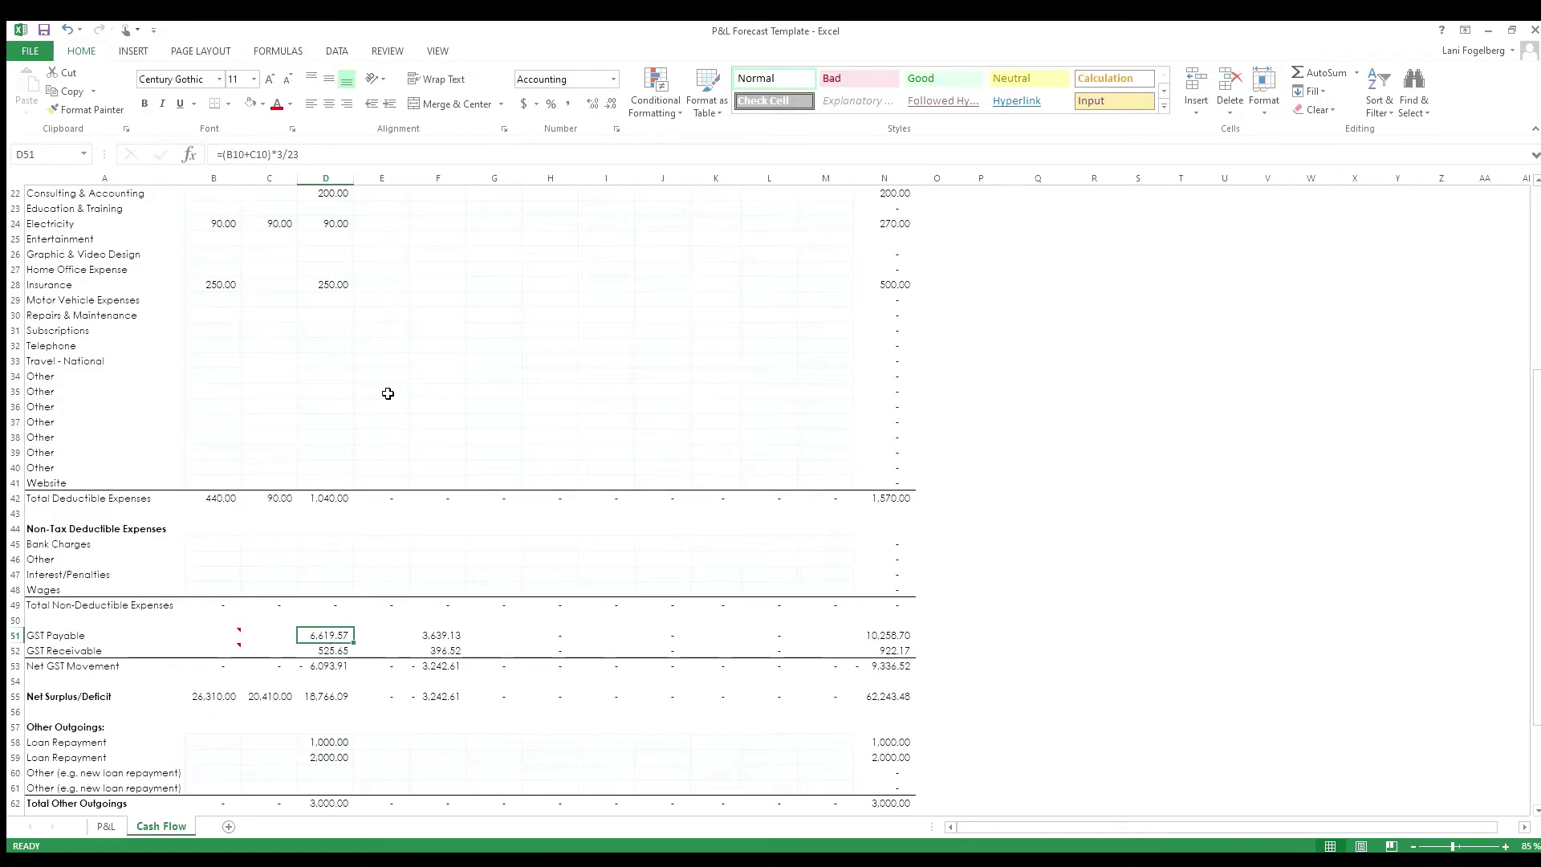
click(329, 652)
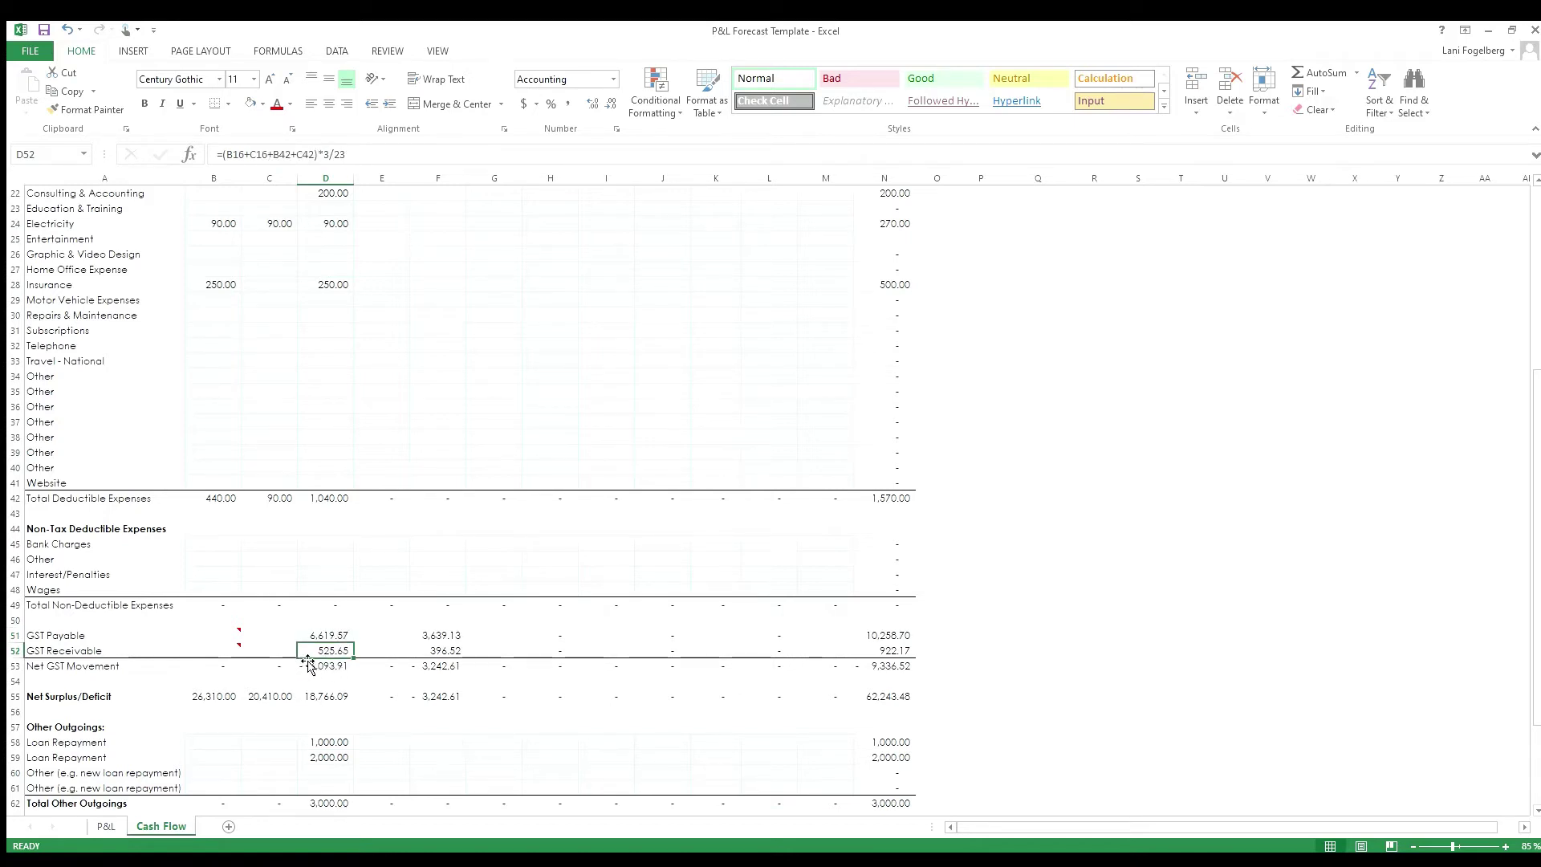
click(329, 669)
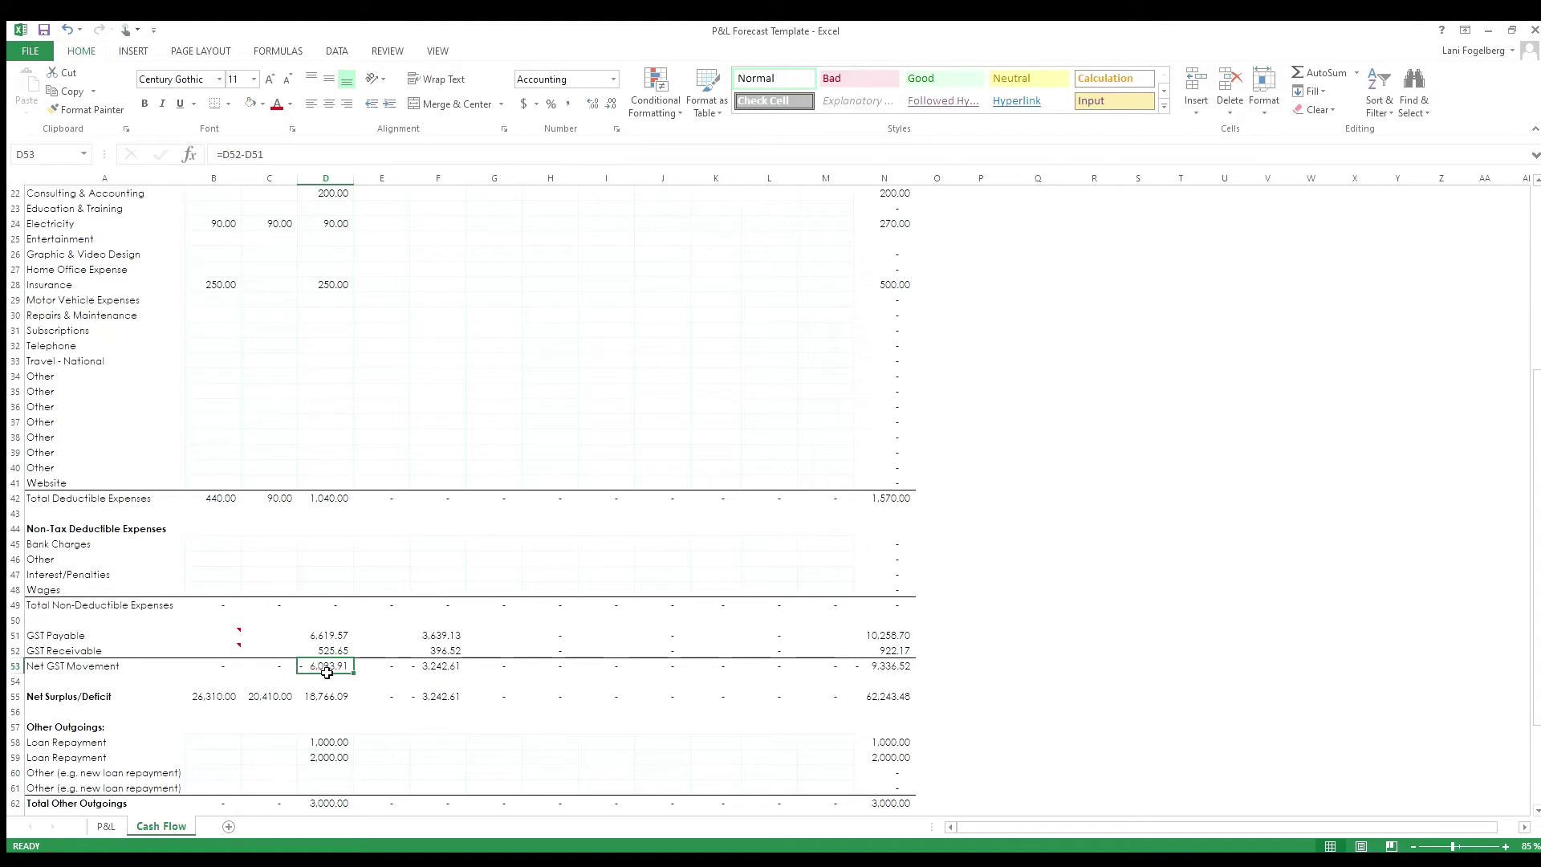
click(333, 698)
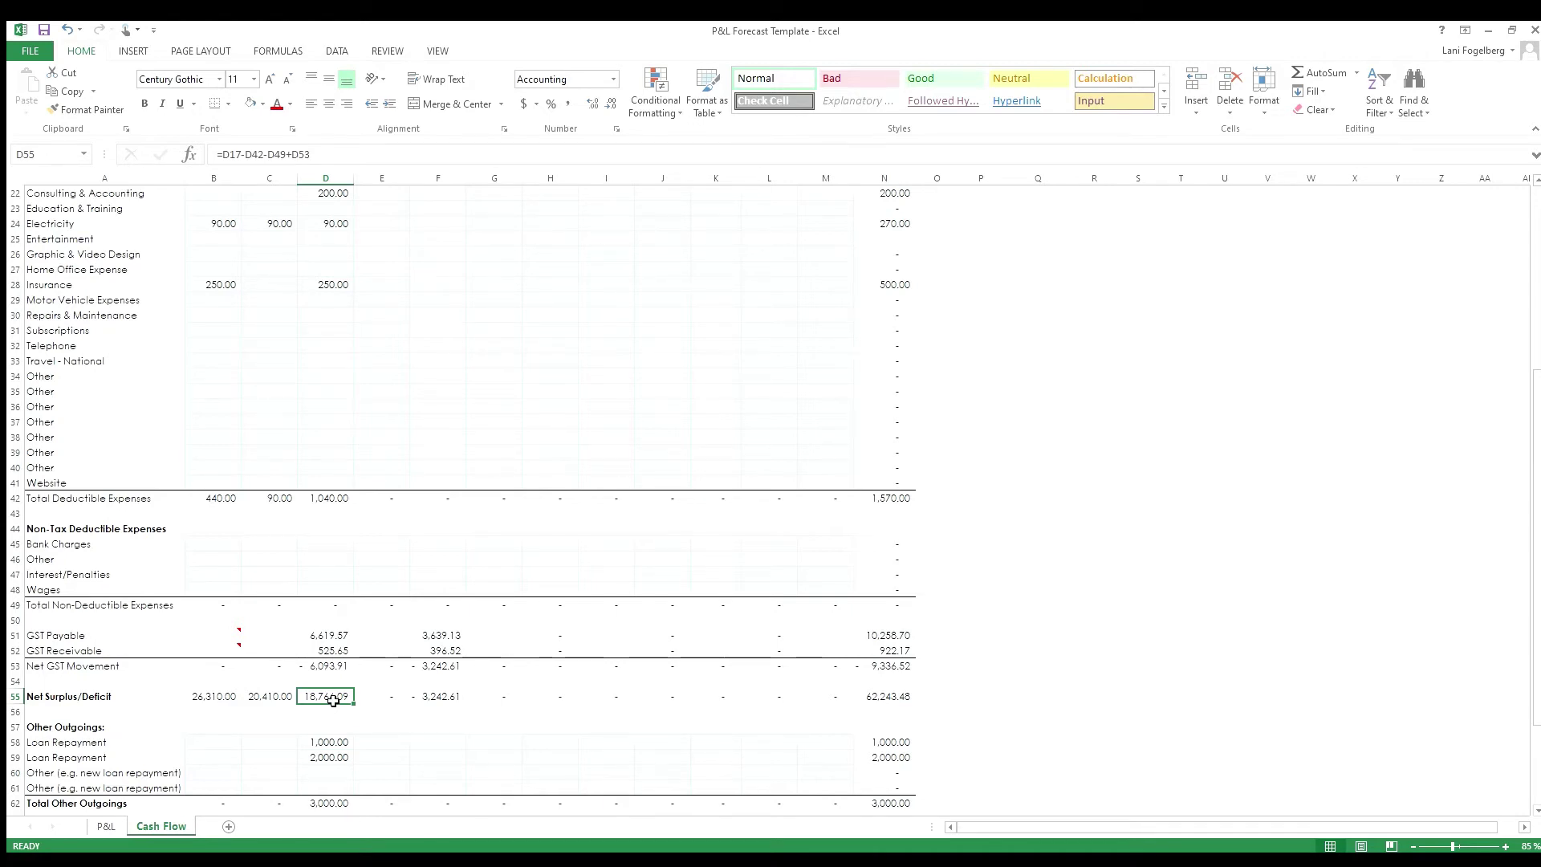
Step: Examine the Jun-20 loan repayment and Other Cash In entries and the Apr-20 Opening Cash Balance
scroll(333, 701, down, 3)
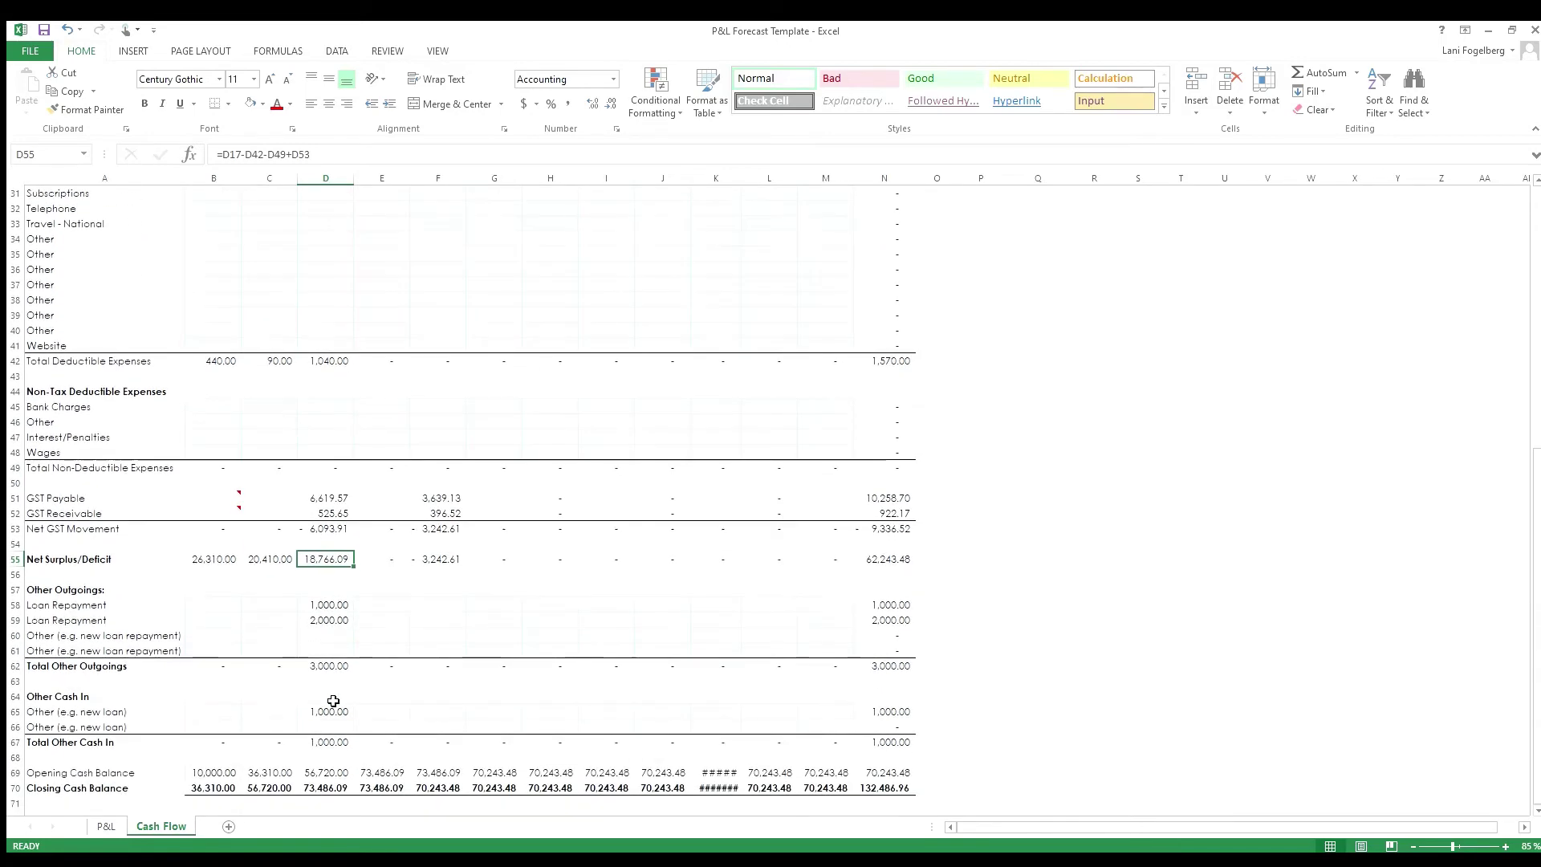
scroll(333, 701, down, 1)
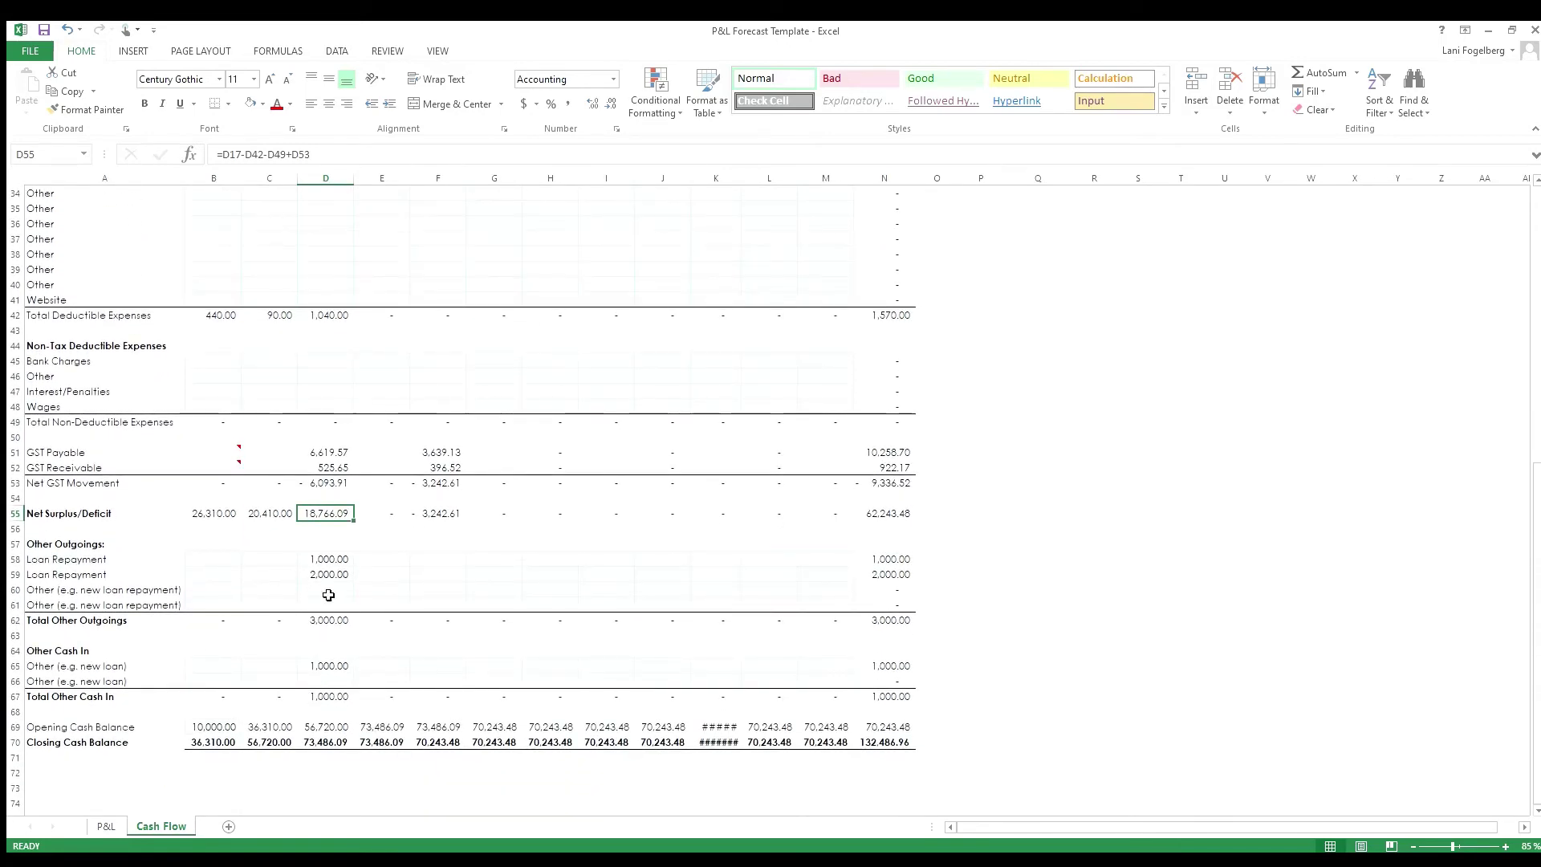
click(332, 562)
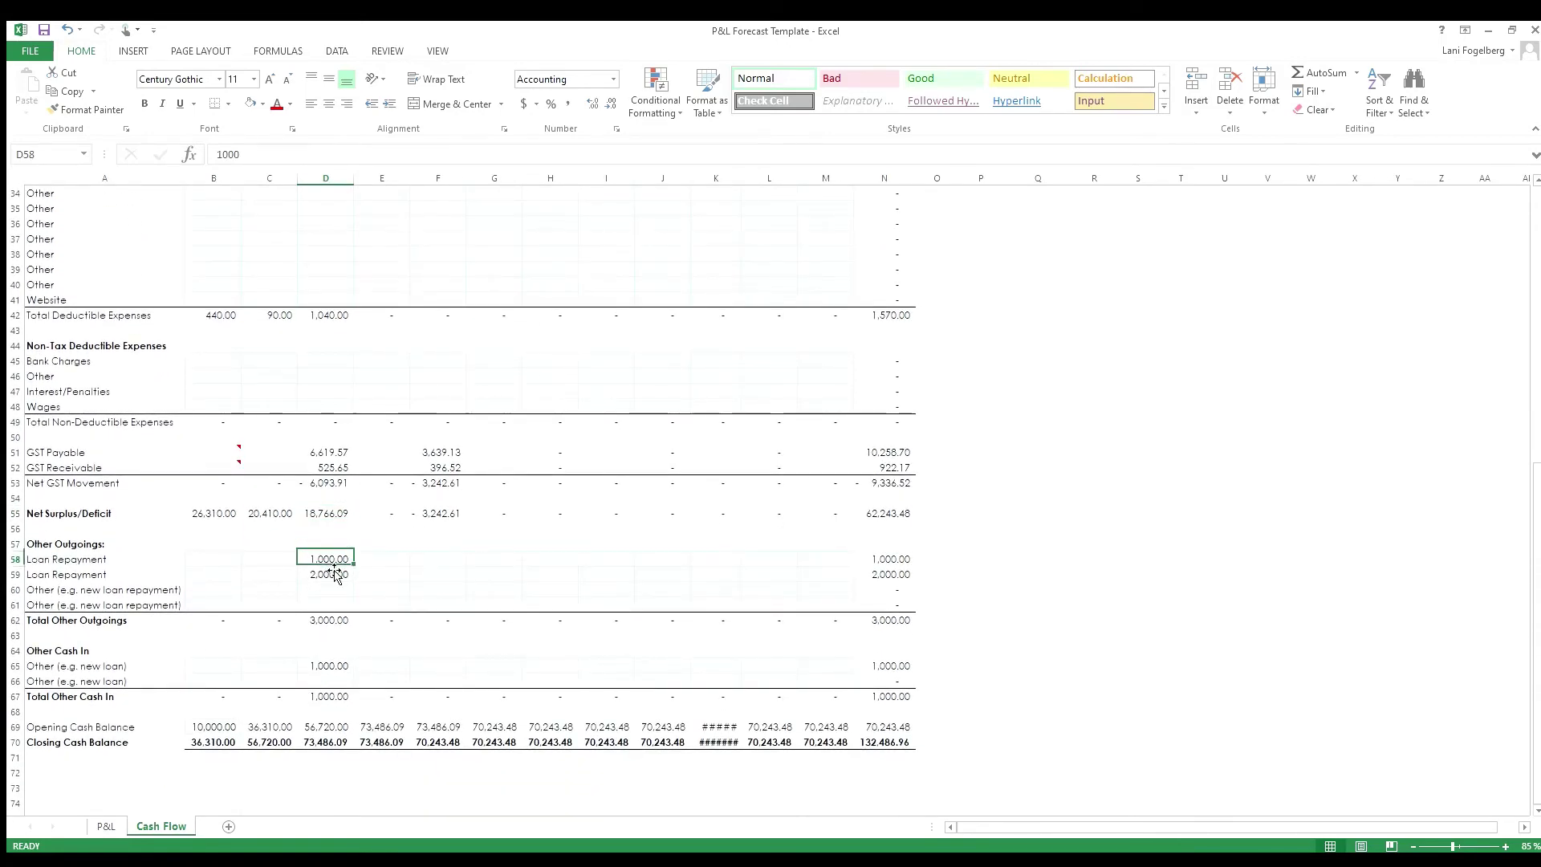
click(325, 667)
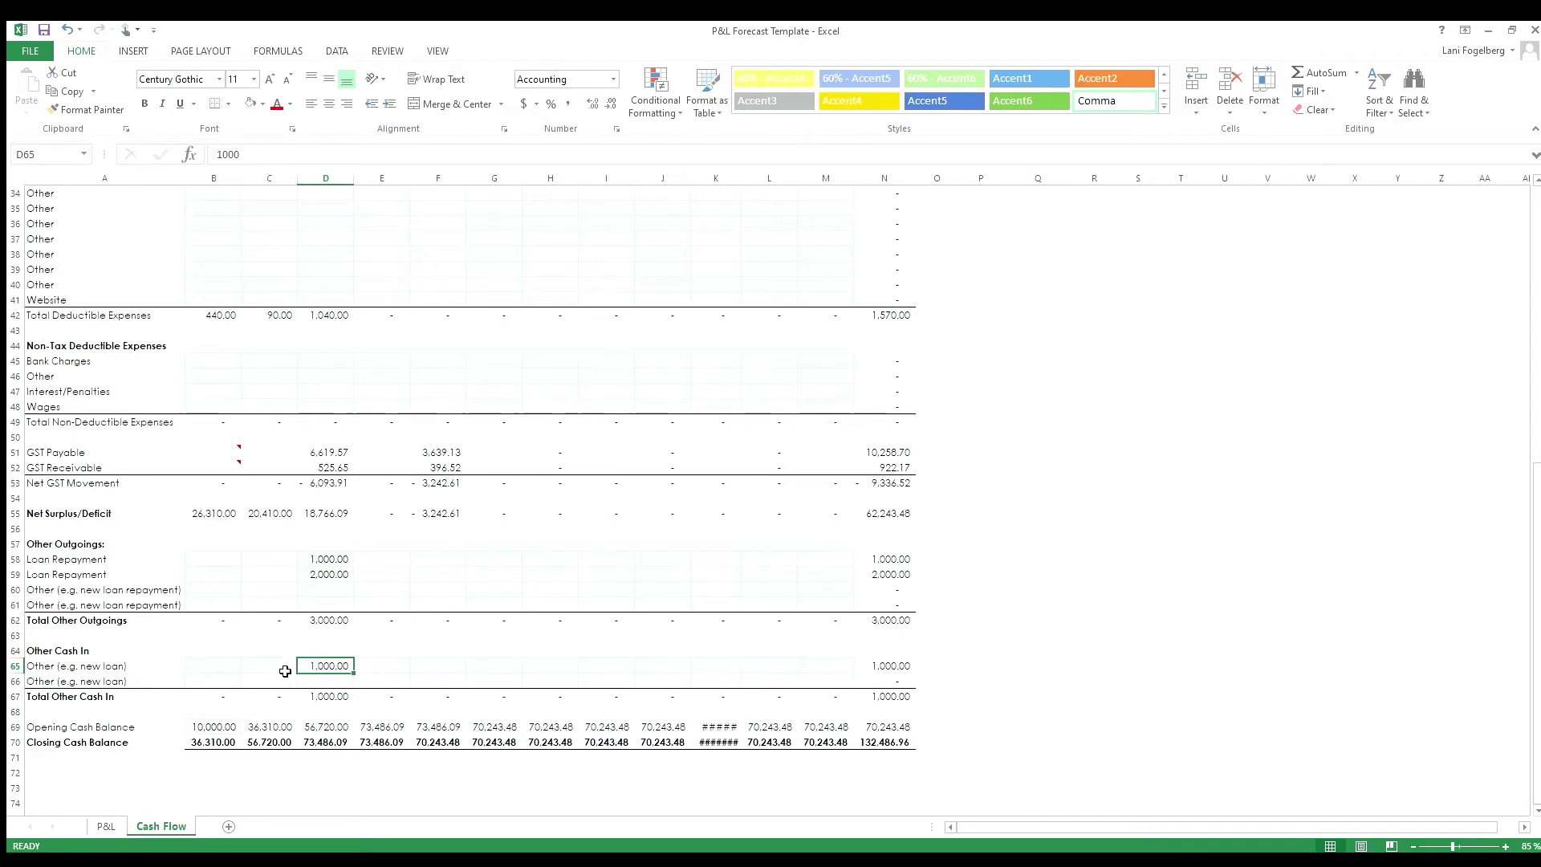
click(200, 731)
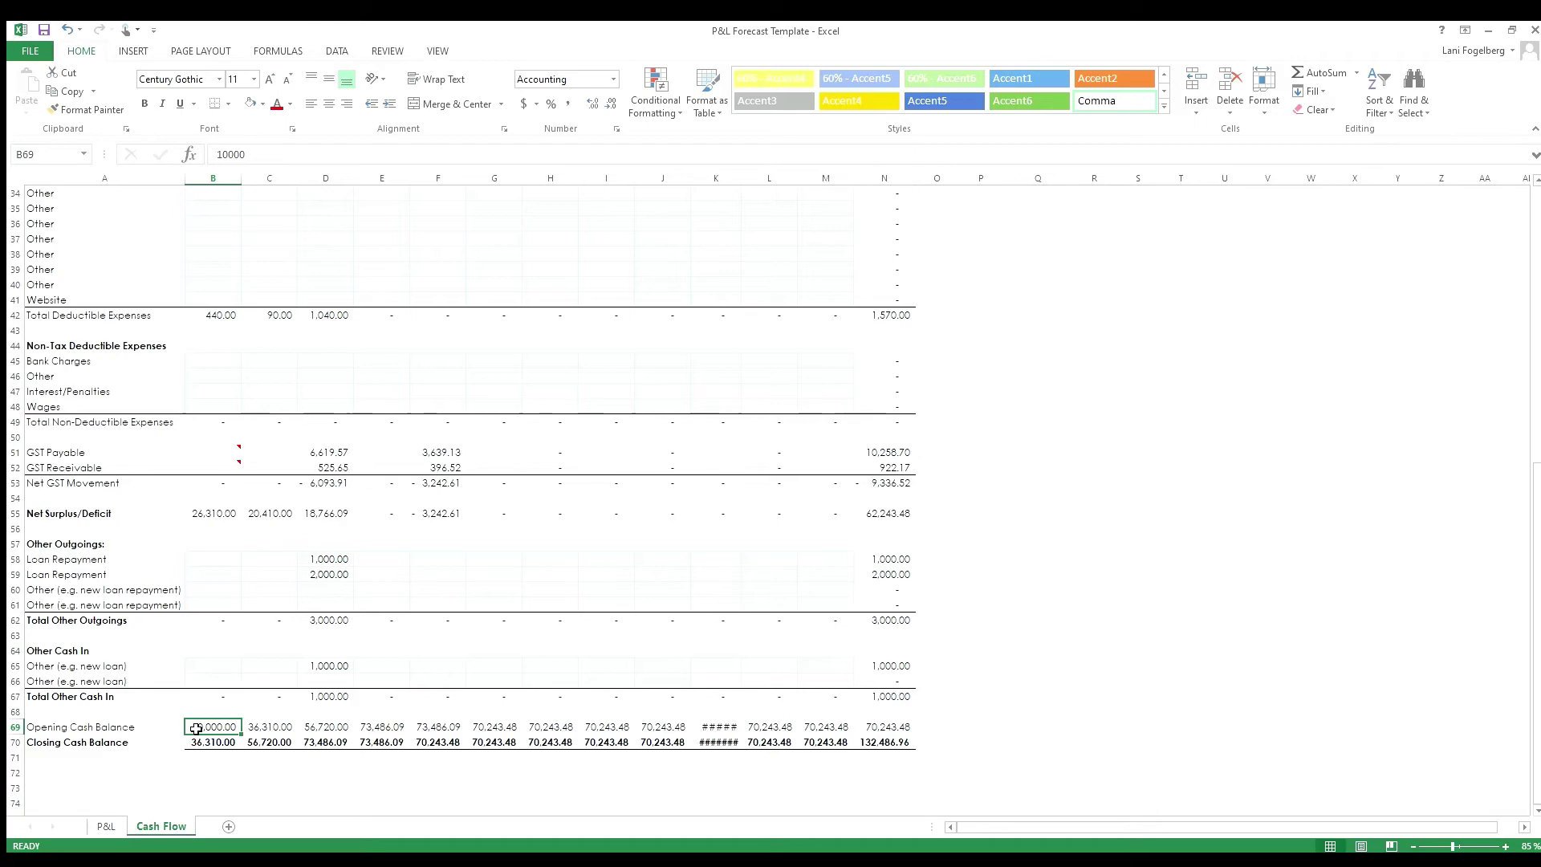
Step: Review the monthly sales and expense entries and check the Closing Cash Balance for Apr-20, May-20 and Jun-20
scroll(195, 728, up, 11)
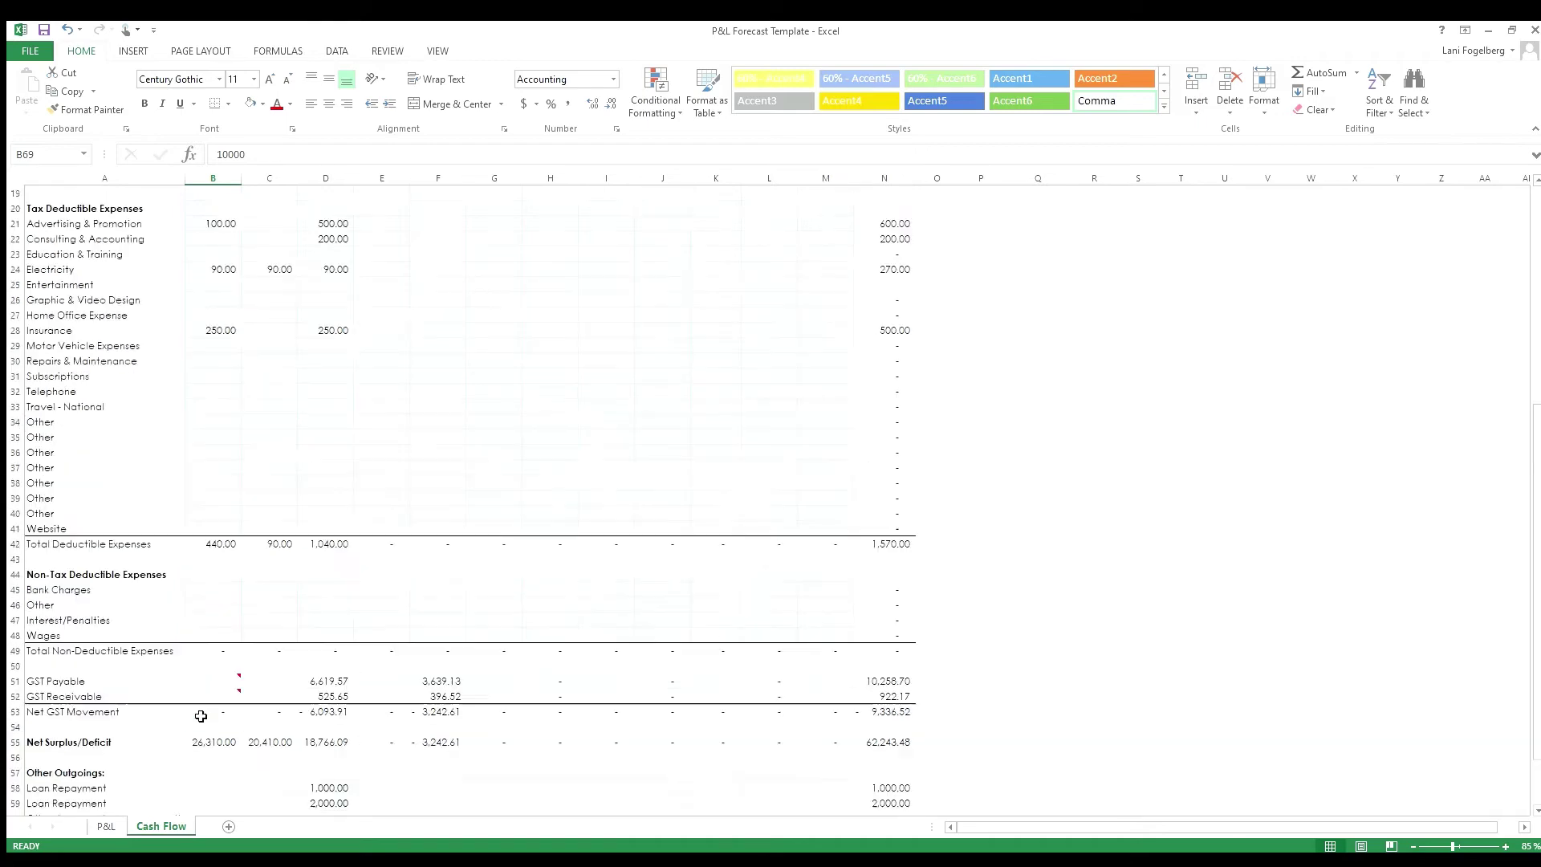
click(207, 484)
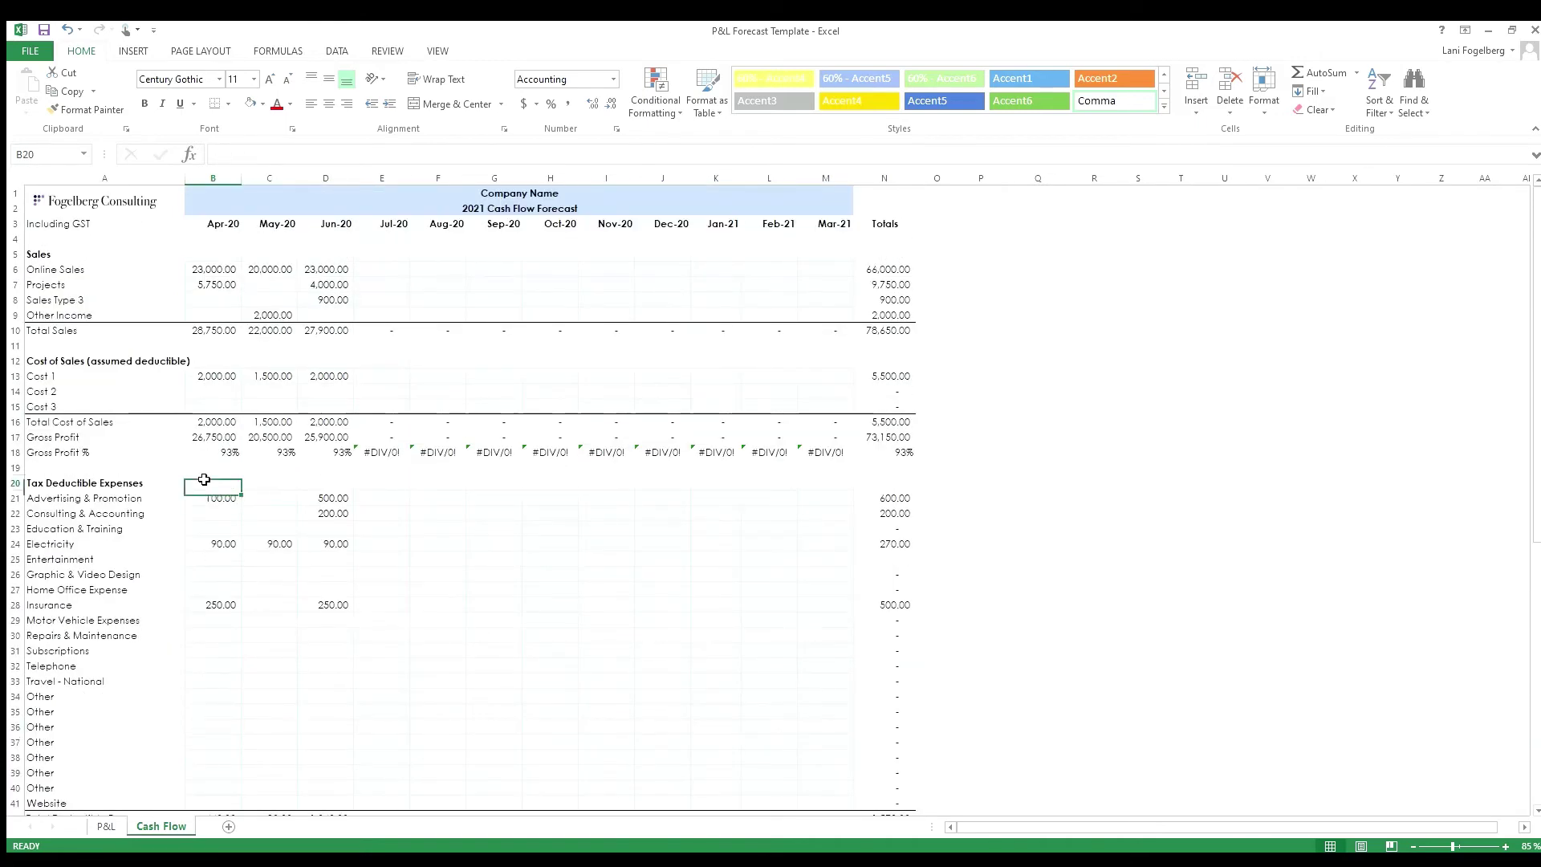
click(211, 514)
click(214, 577)
click(248, 577)
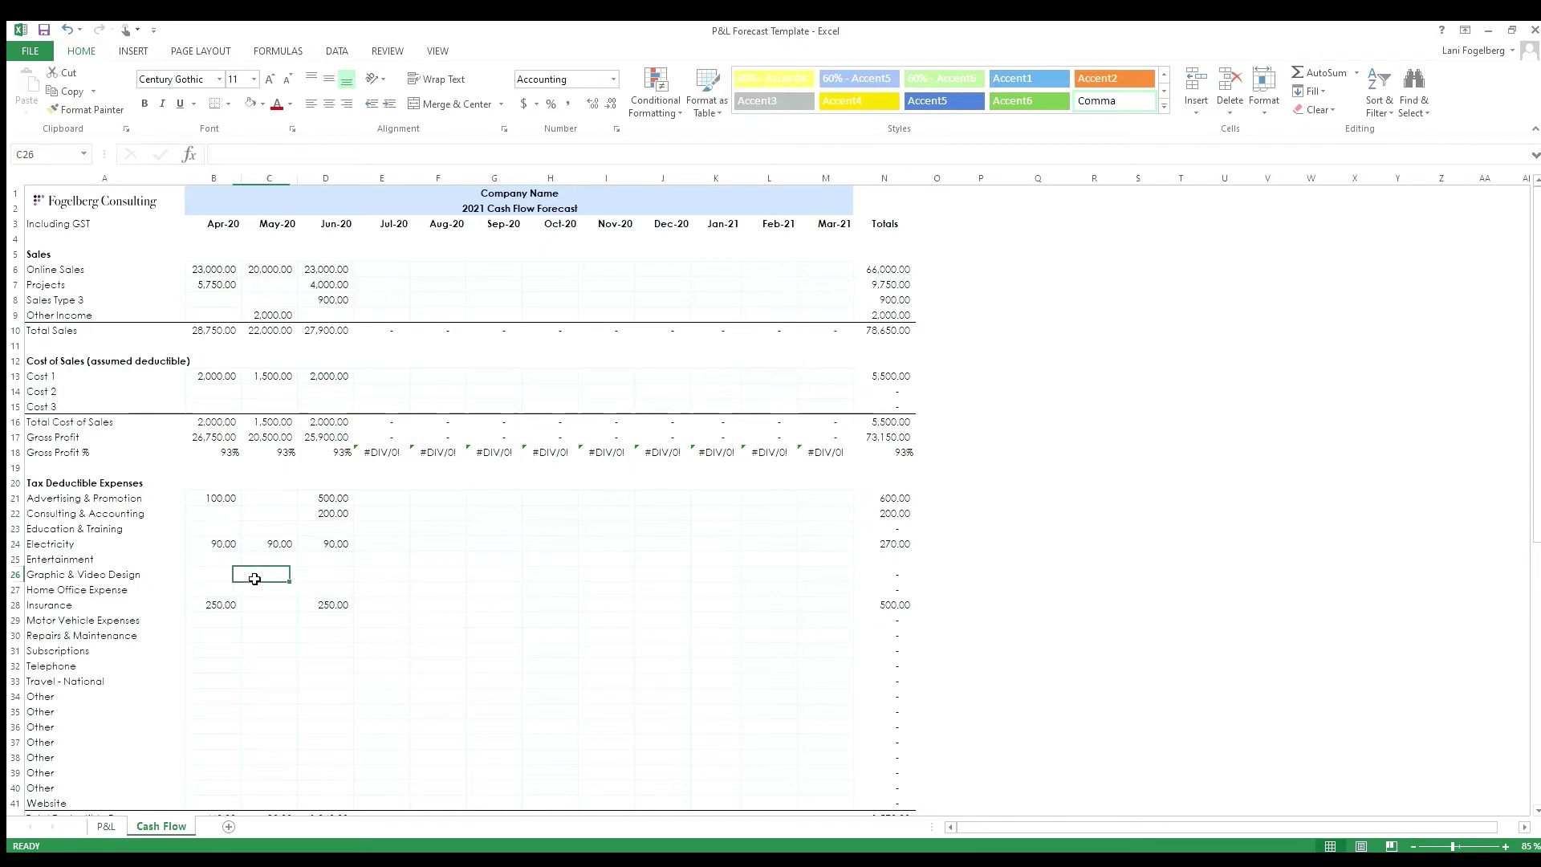
click(356, 578)
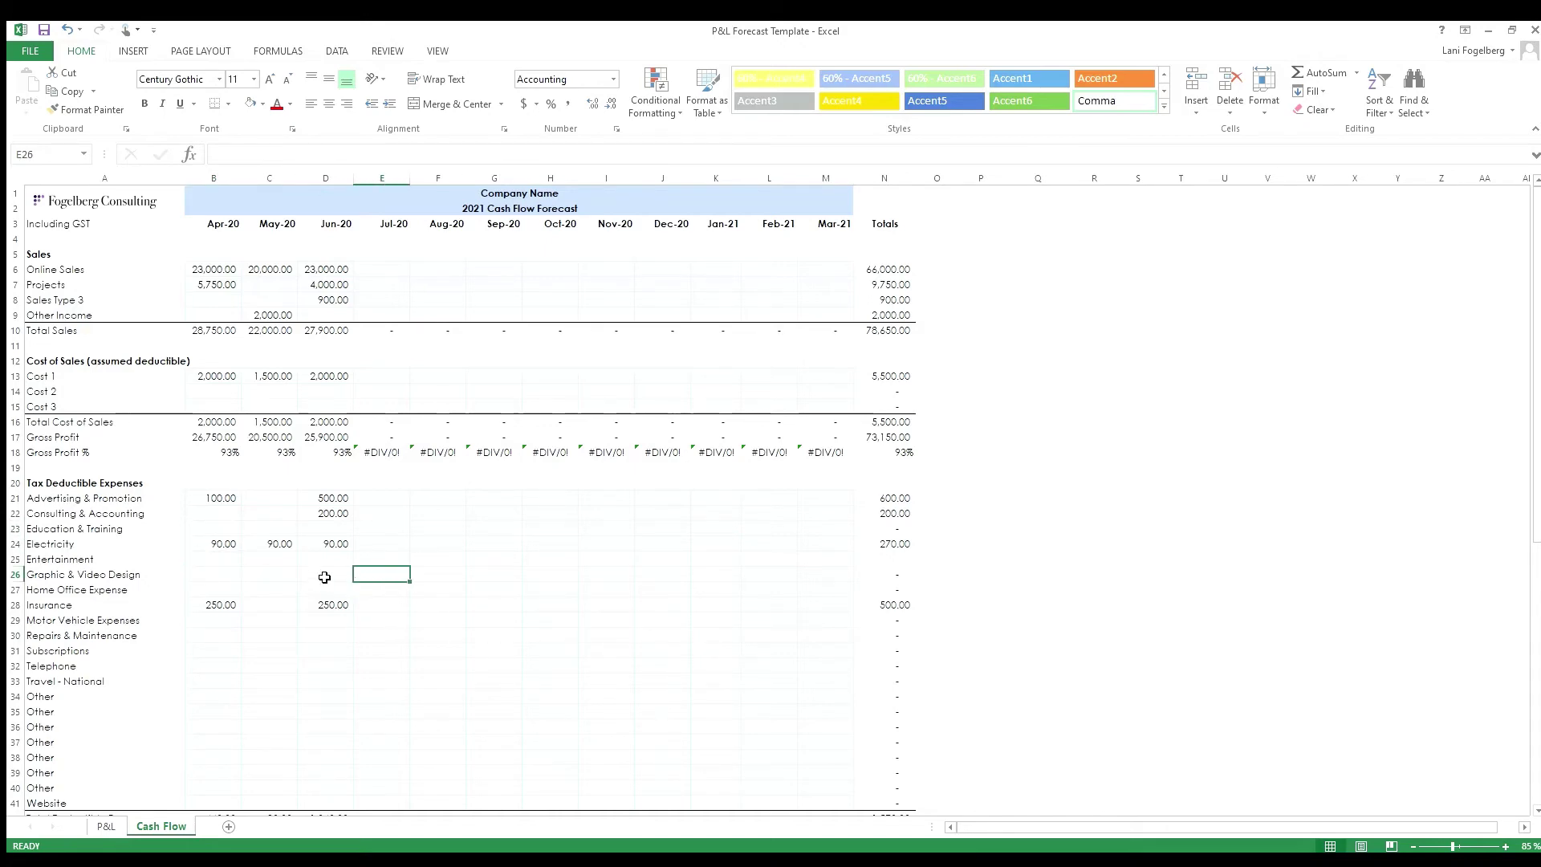
scroll(205, 660, down, 15)
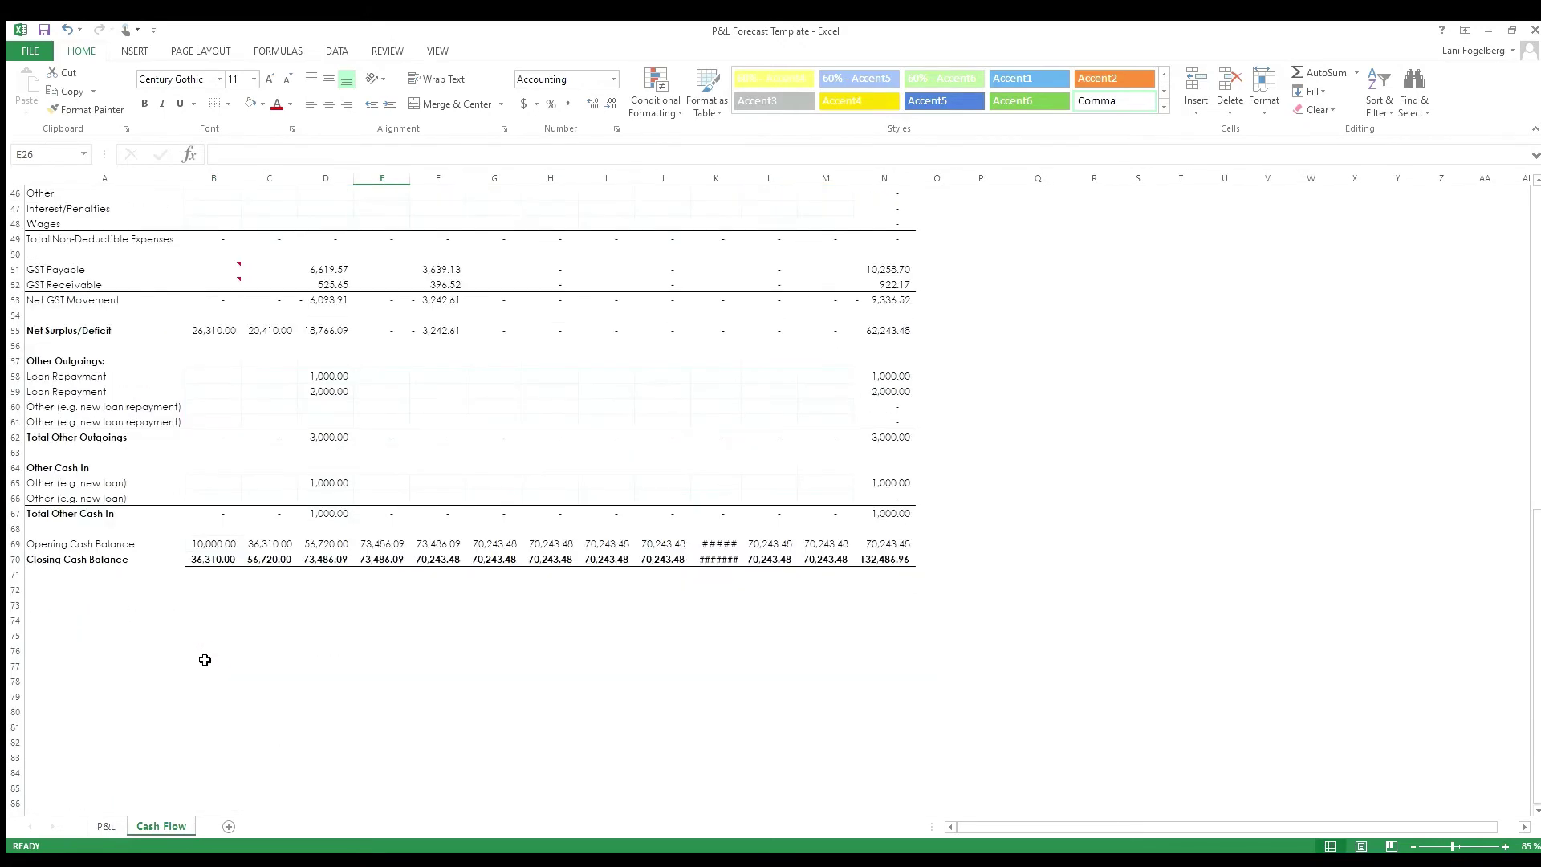
click(213, 562)
click(268, 562)
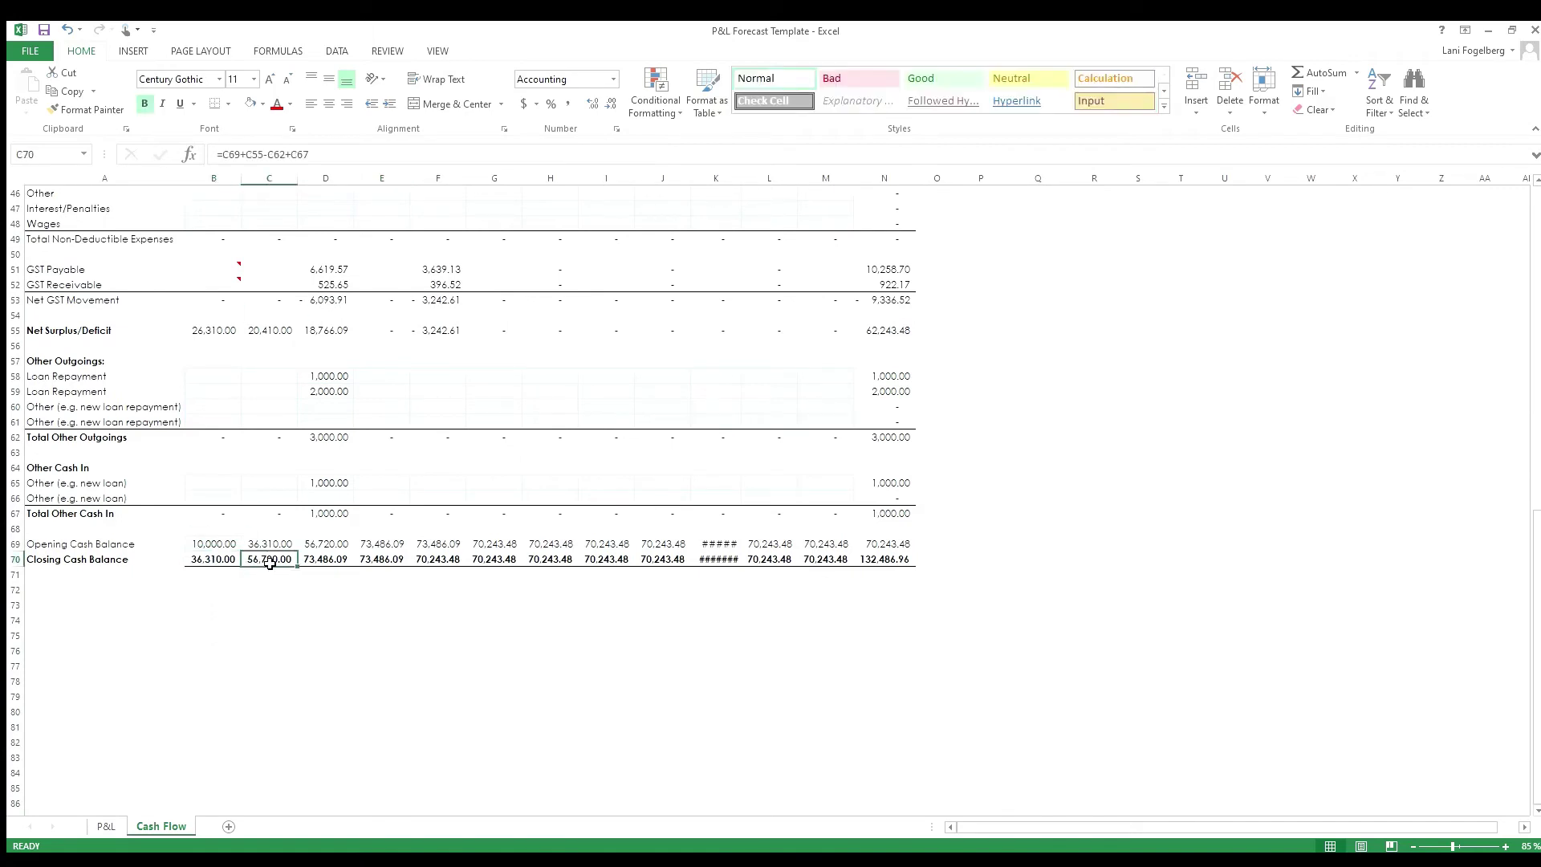
click(315, 562)
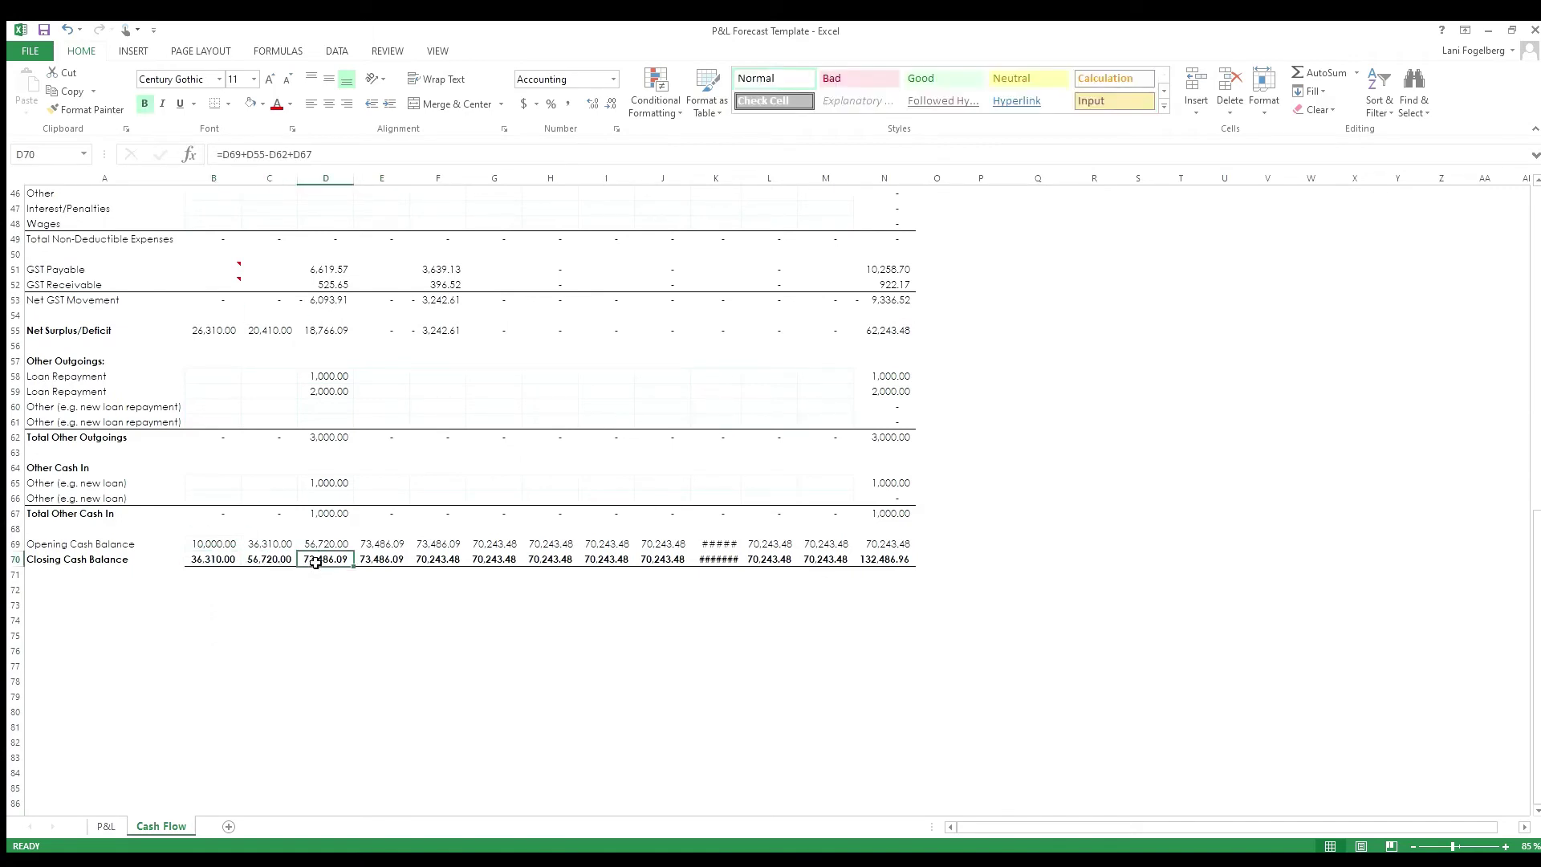
click(82, 557)
Step: Check the Gross Profit % for Apr-20 to Jun-20 and review the remaining rows down to the Closing Cash Balance
scroll(80, 562, up, 7)
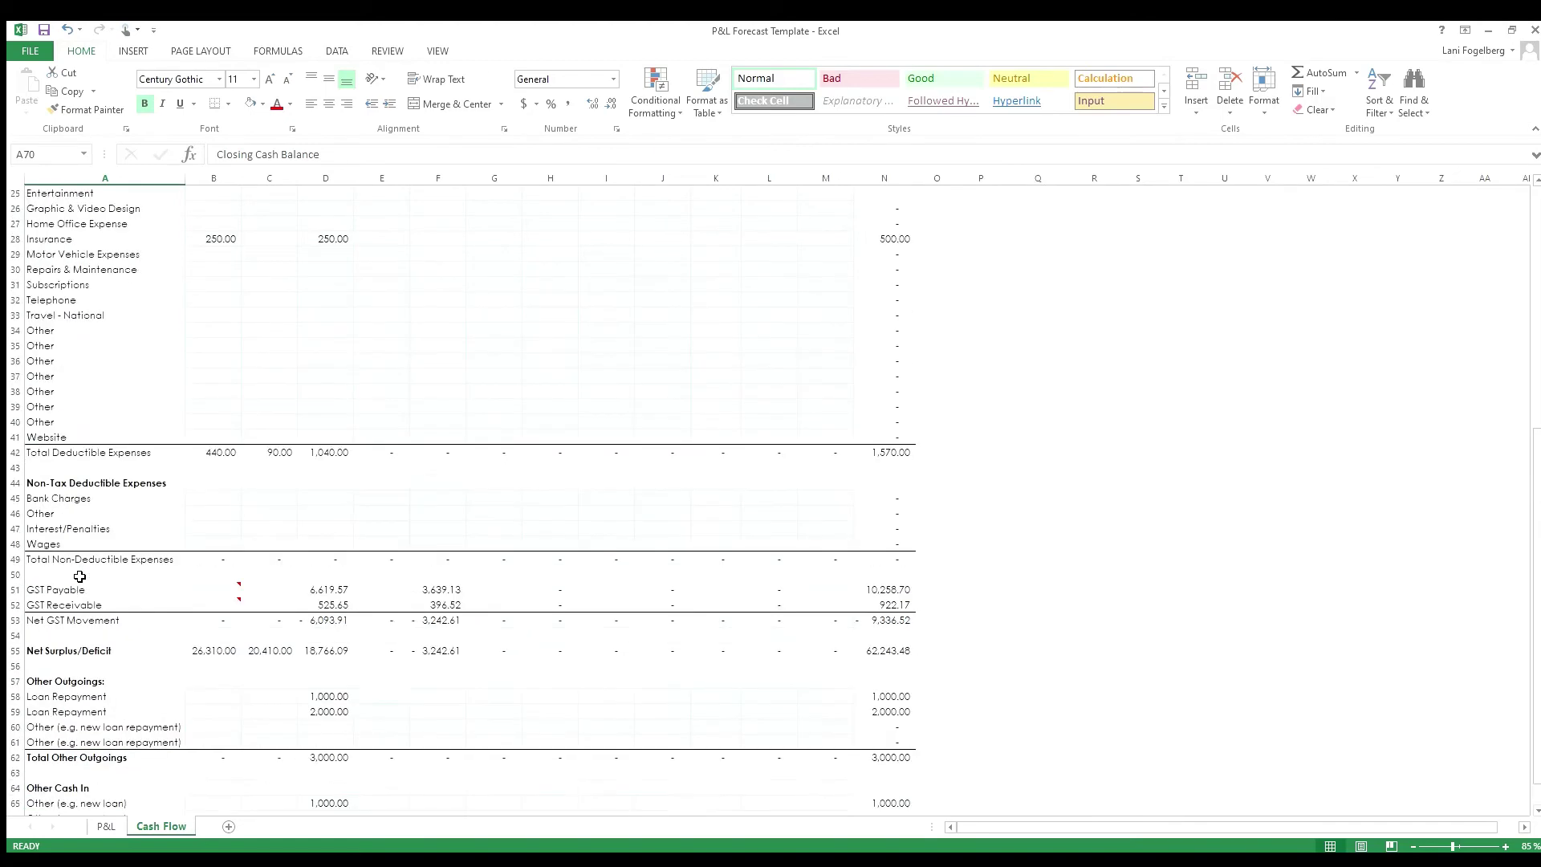
scroll(79, 576, up, 2)
click(211, 431)
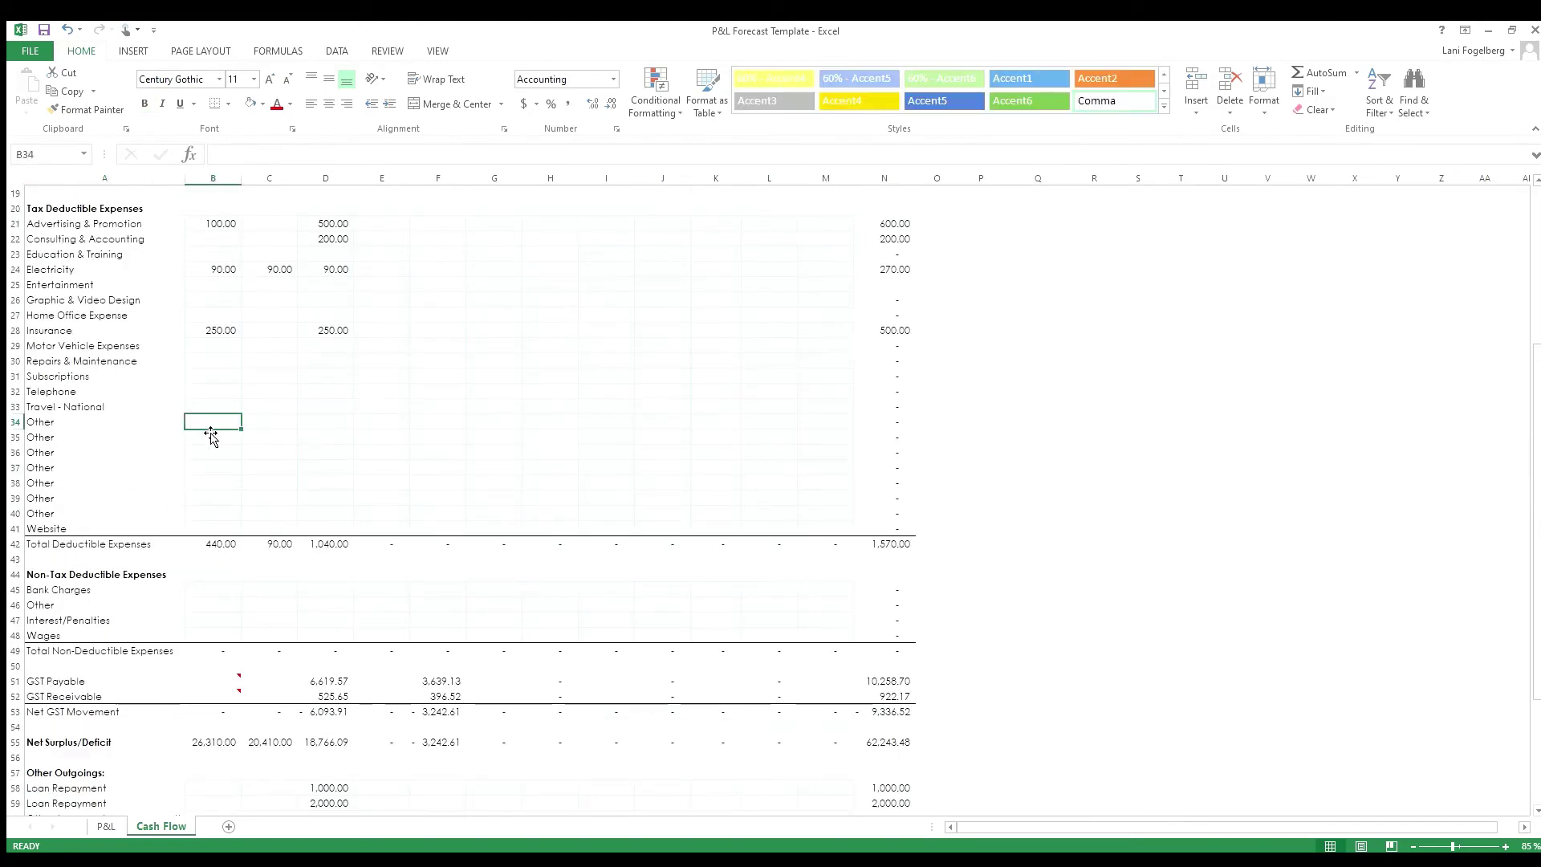
scroll(215, 488, up, 4)
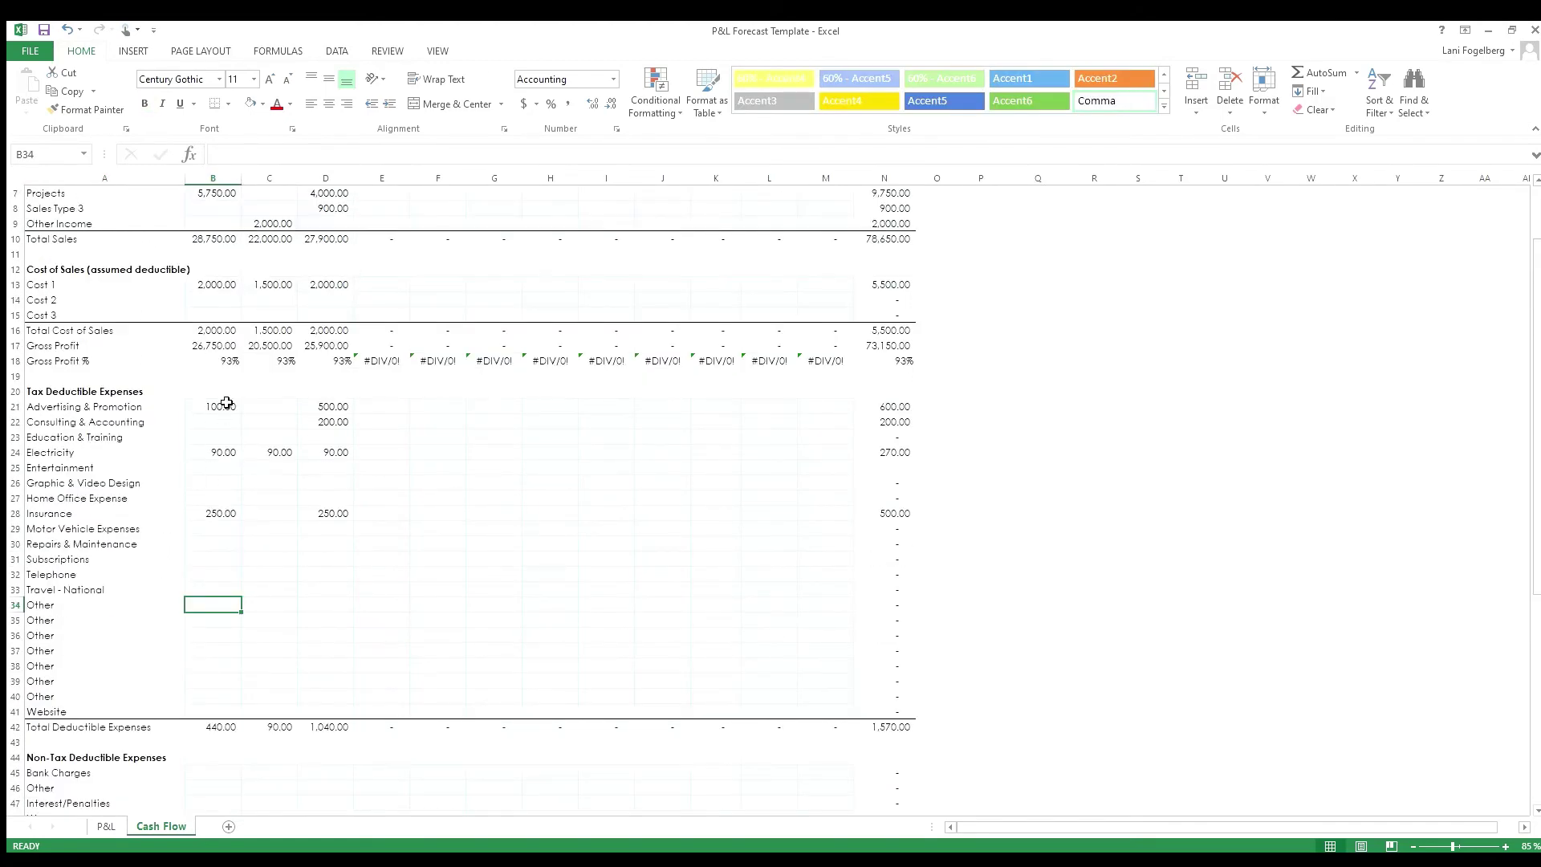
drag(227, 361, 342, 365)
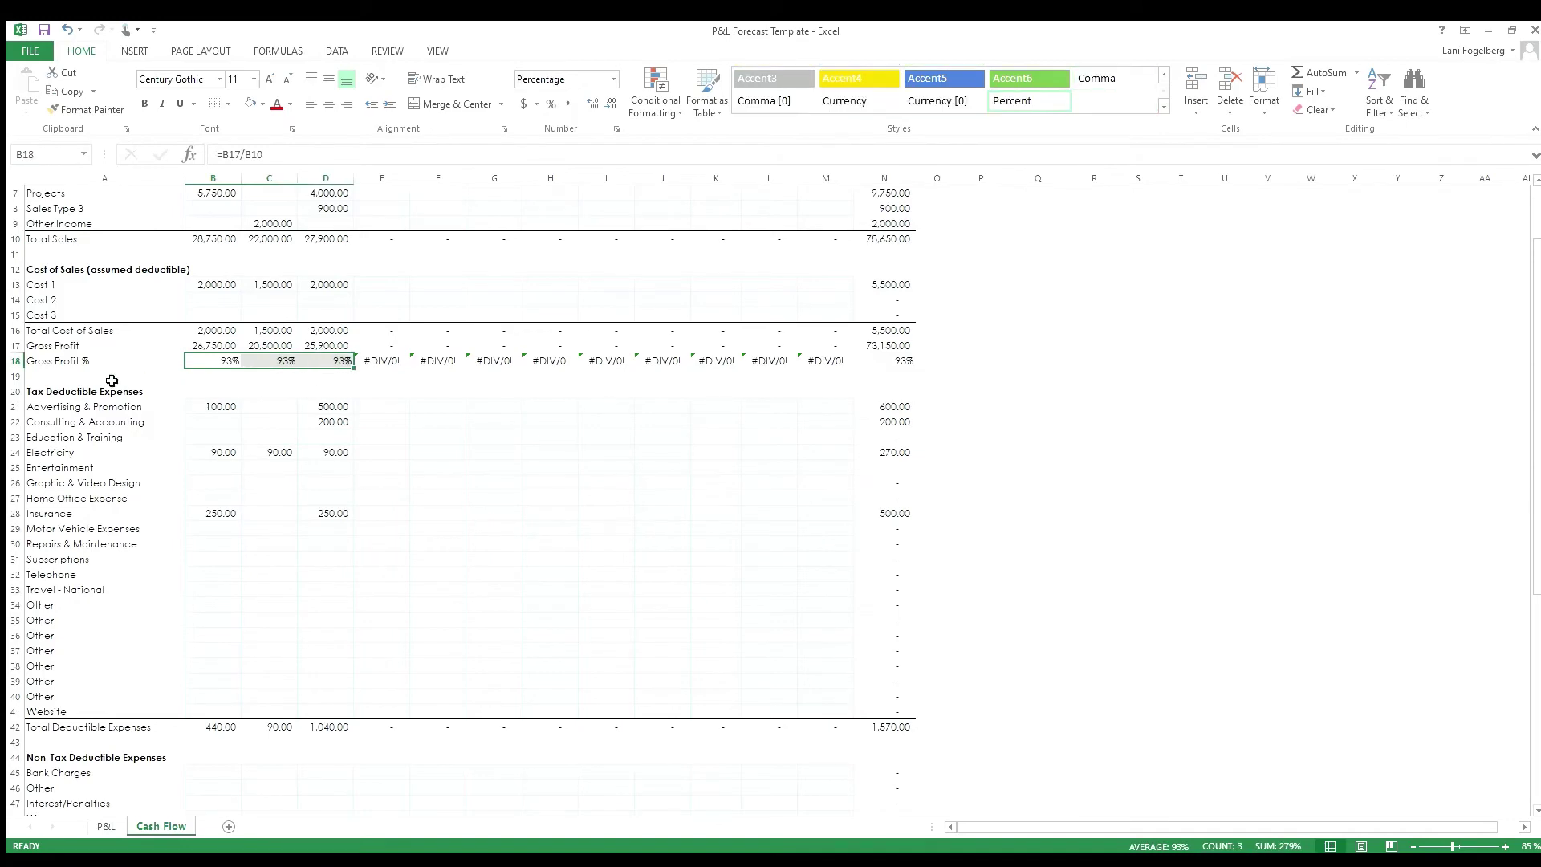
click(88, 383)
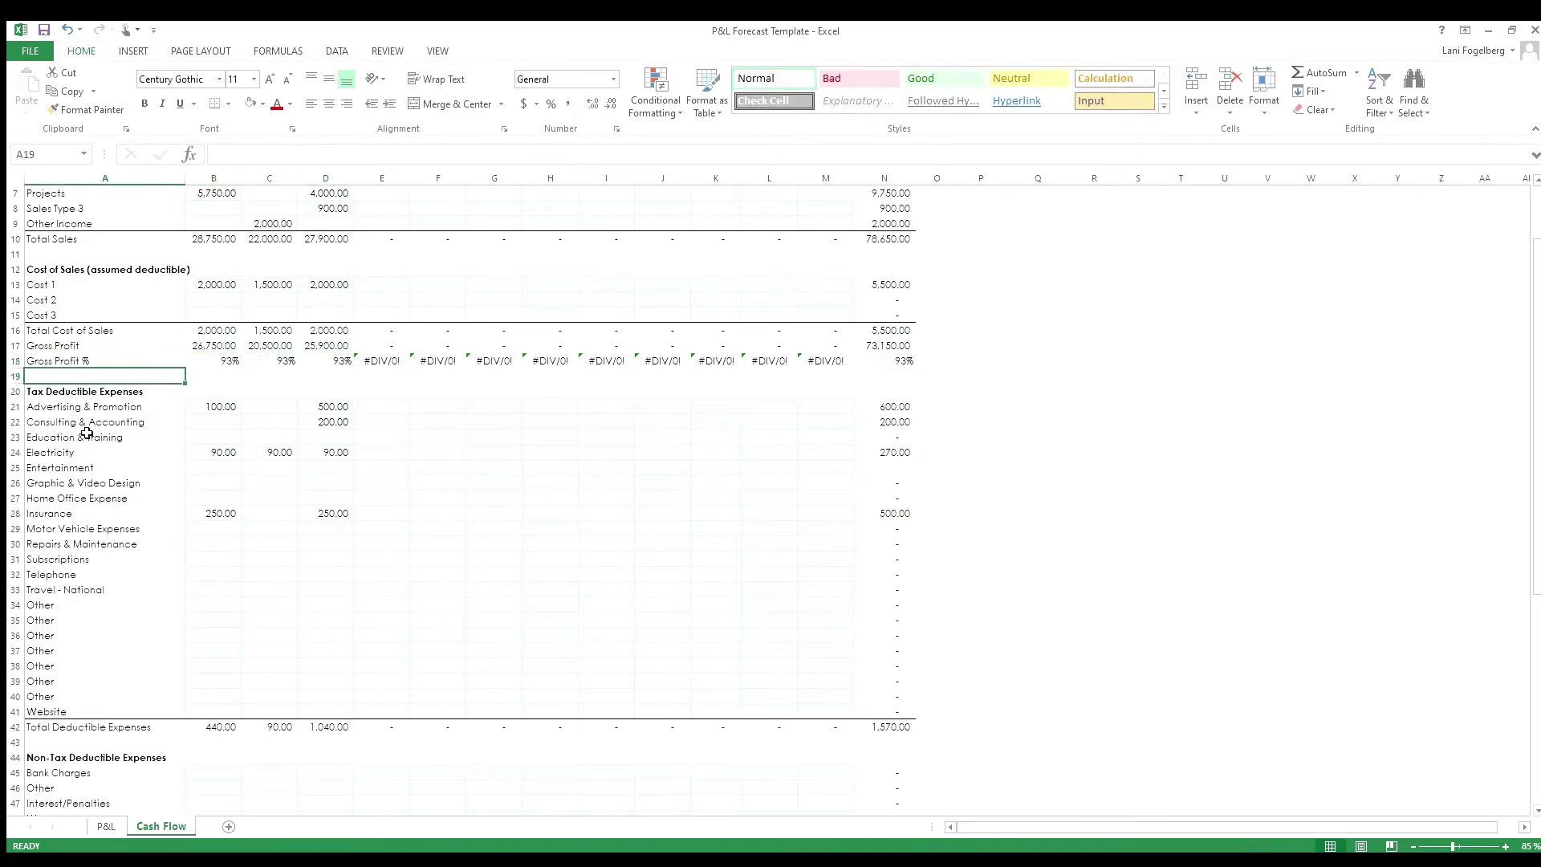
scroll(86, 438, down, 9)
scroll(87, 437, down, 3)
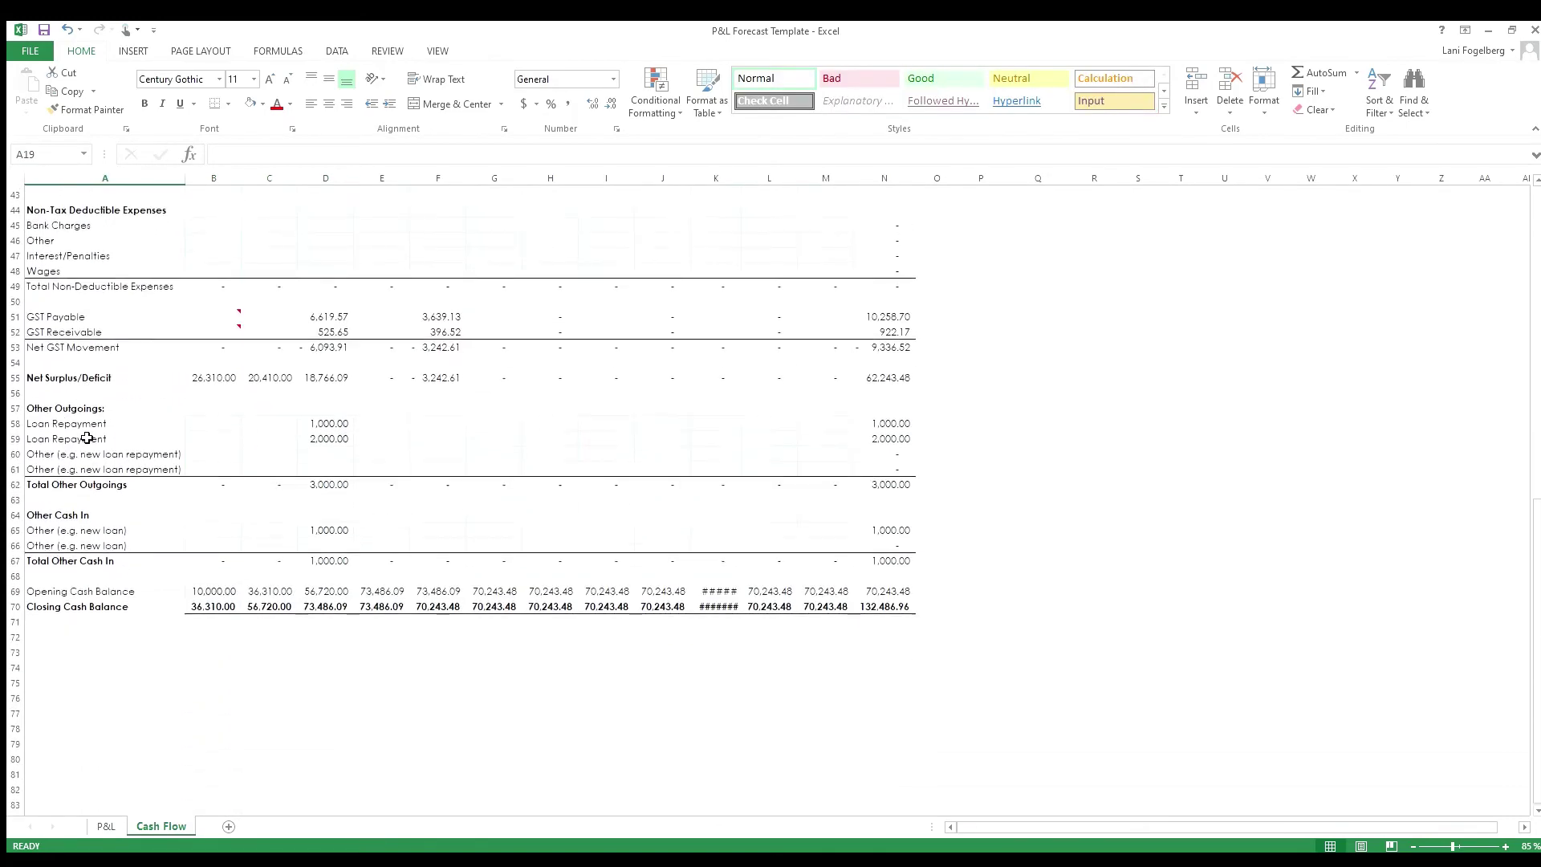
Step: Review the Closing Cash Balance figures and their formulas for Apr-20 through Jul-20 in the cash flow forecast
click(212, 608)
click(255, 608)
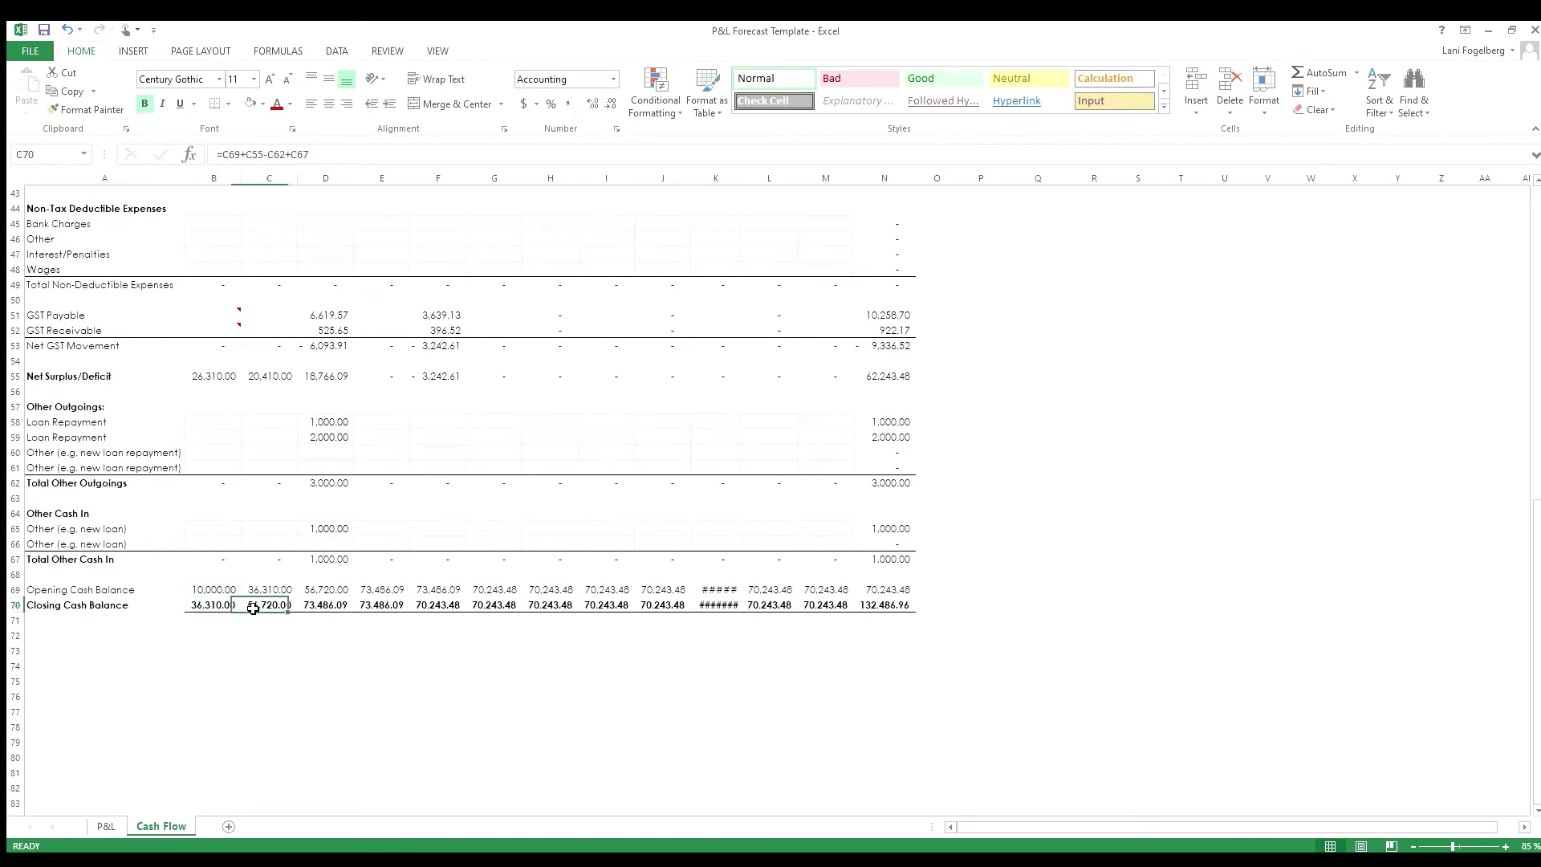
click(329, 606)
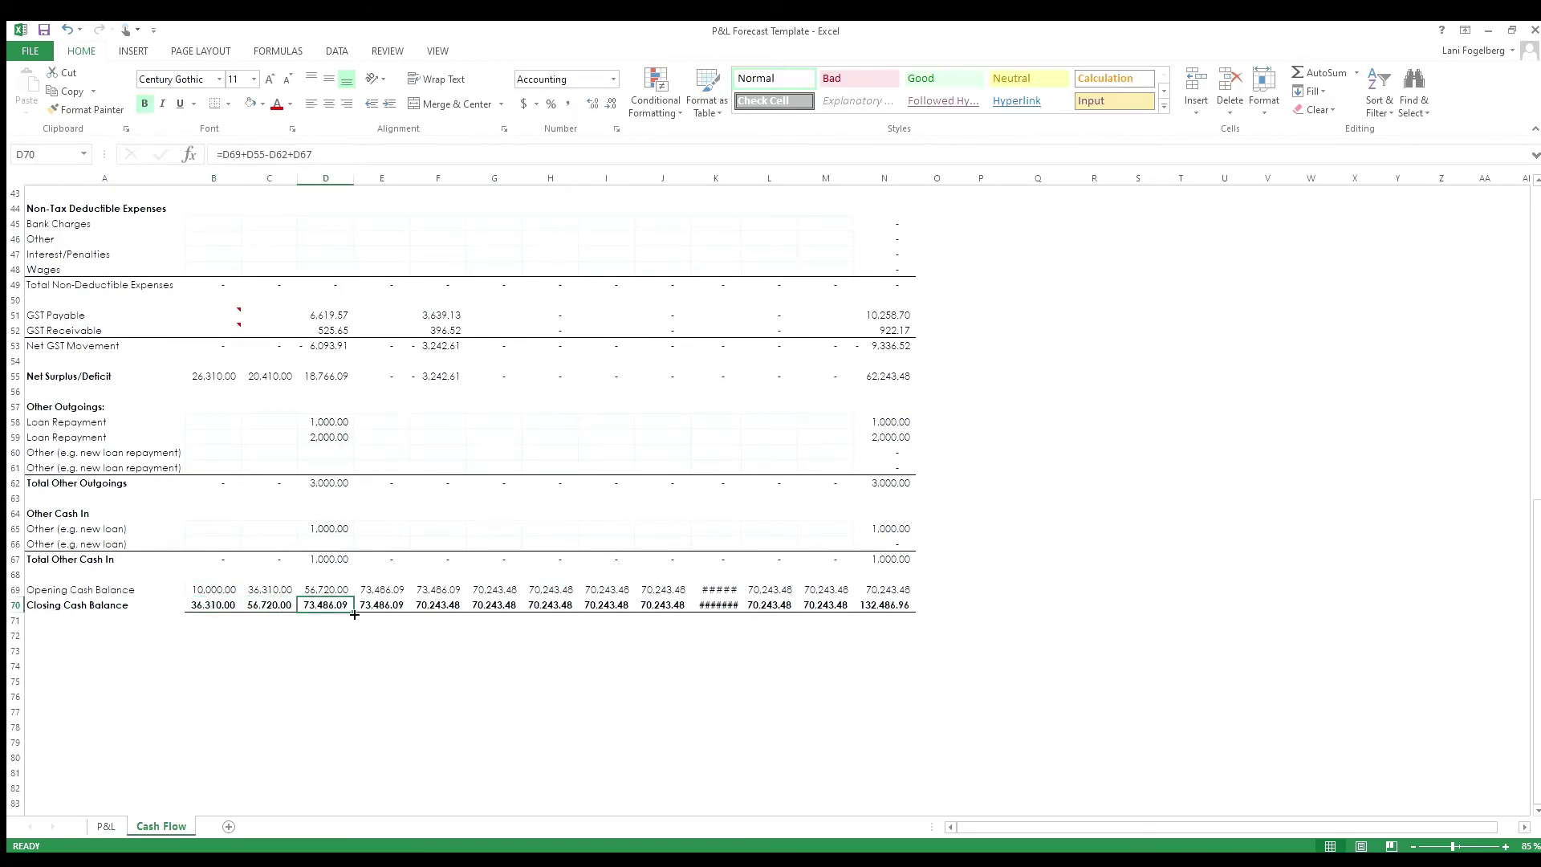
click(362, 610)
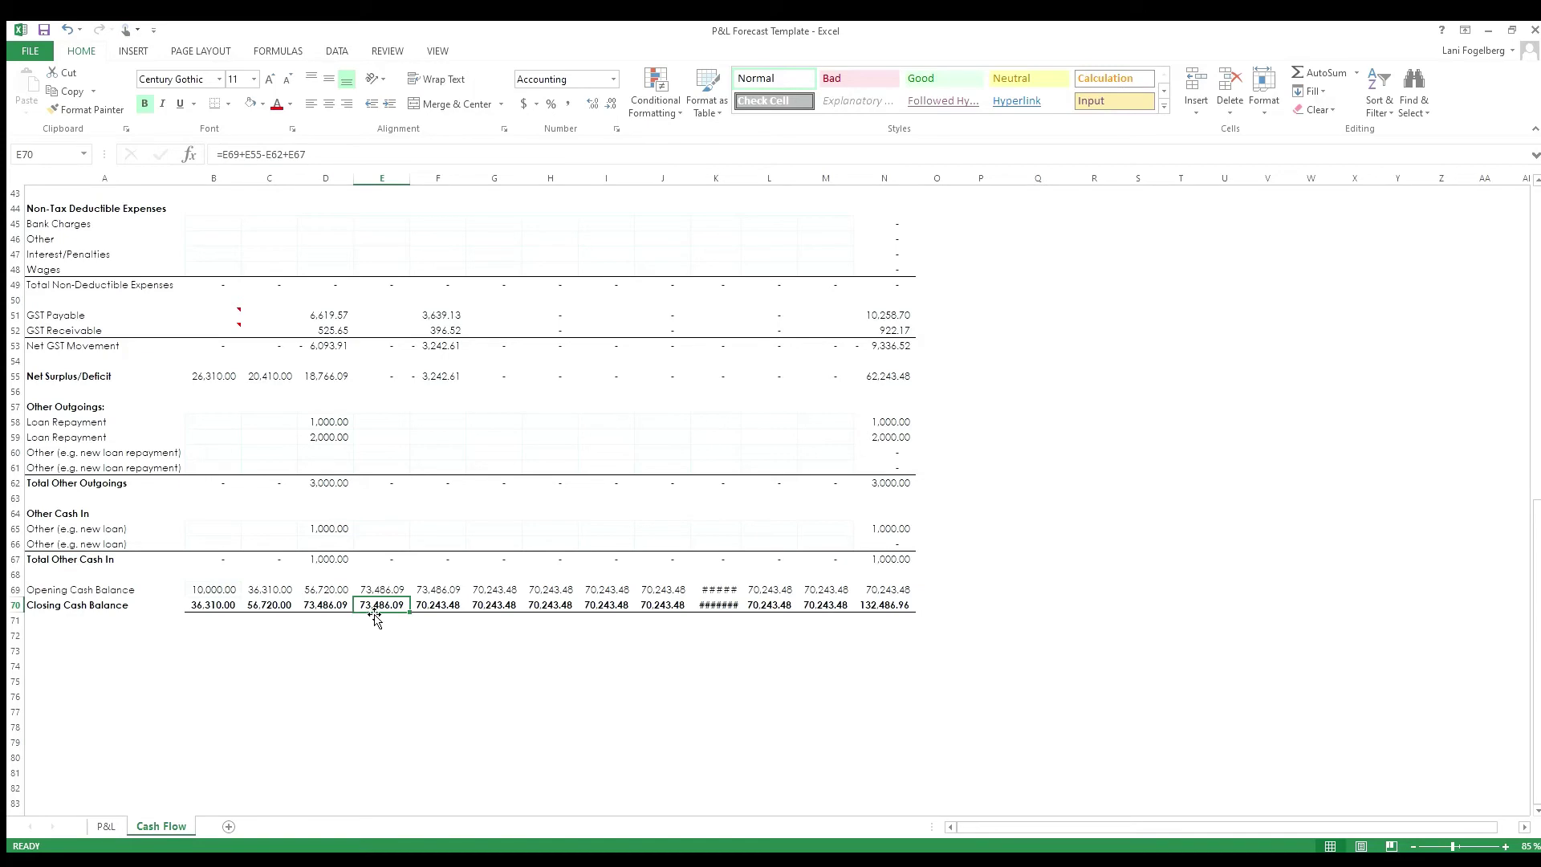
scroll(375, 615, up, 5)
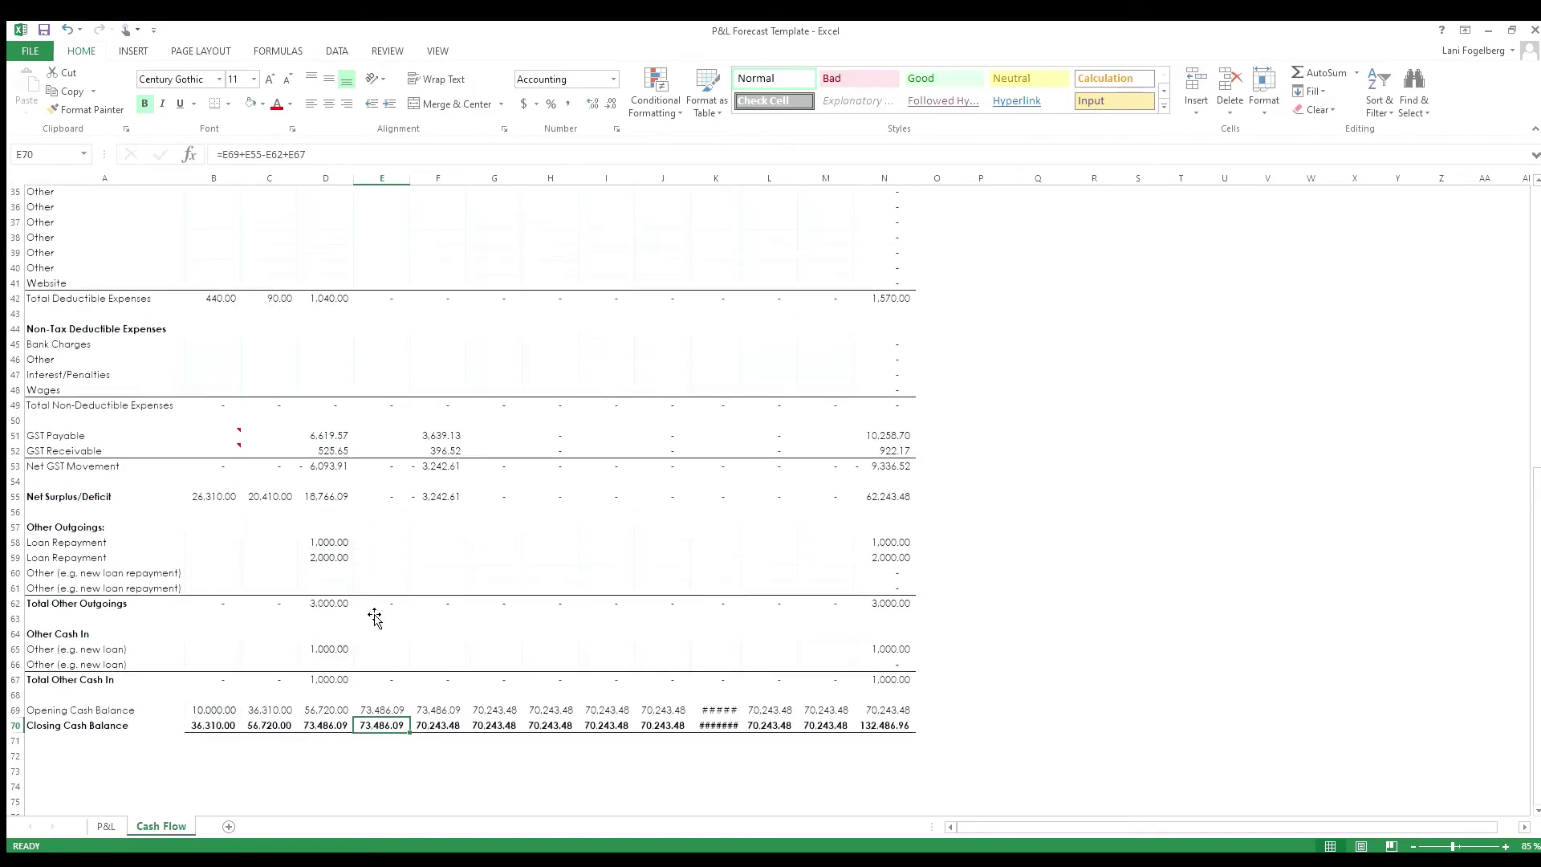
scroll(375, 616, down, 3)
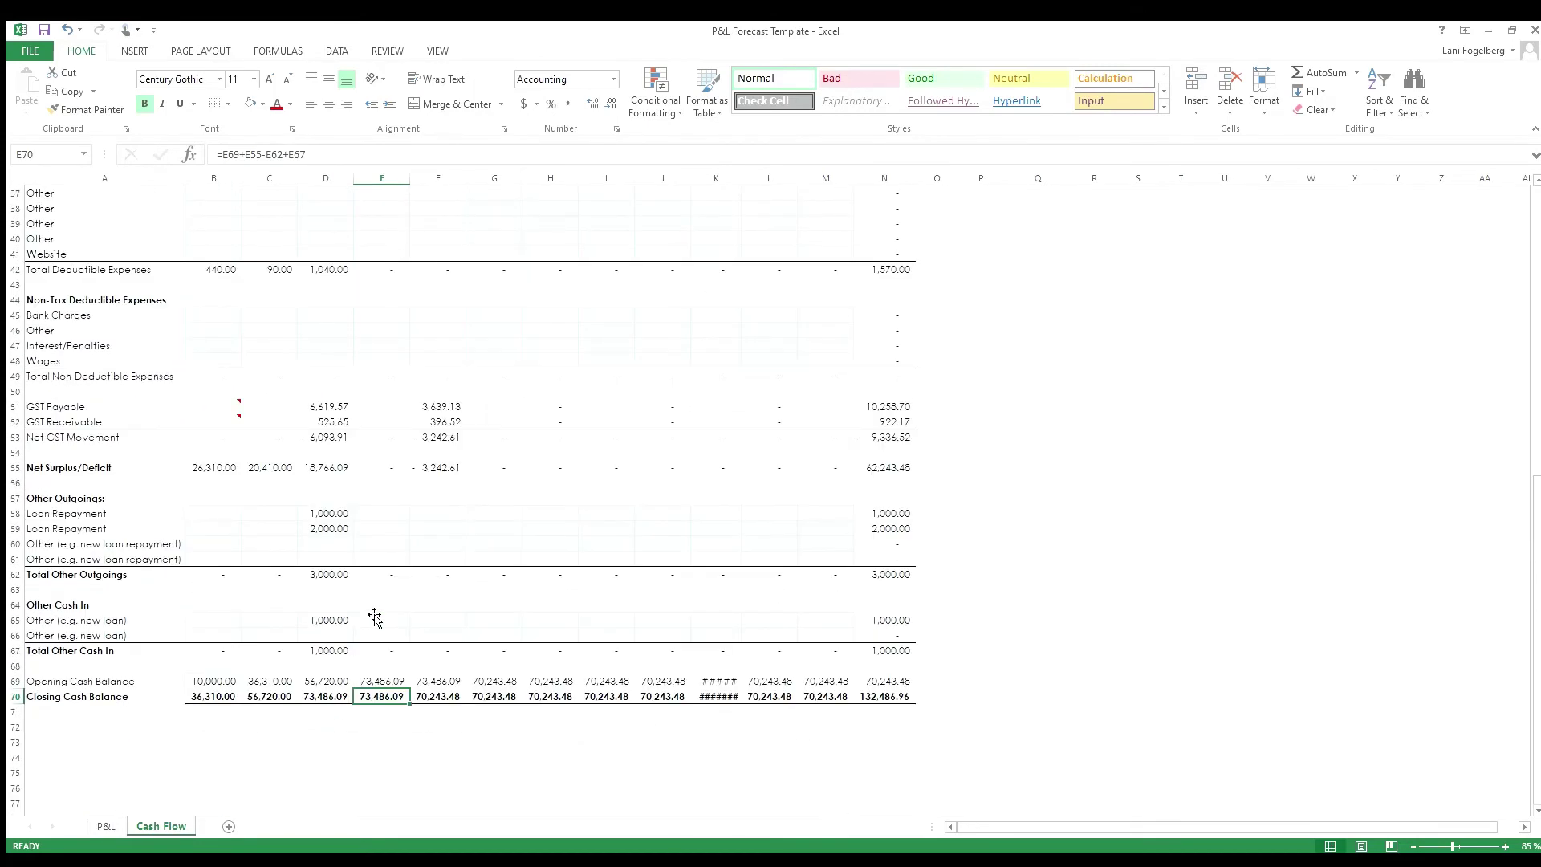
click(225, 694)
click(258, 698)
click(220, 701)
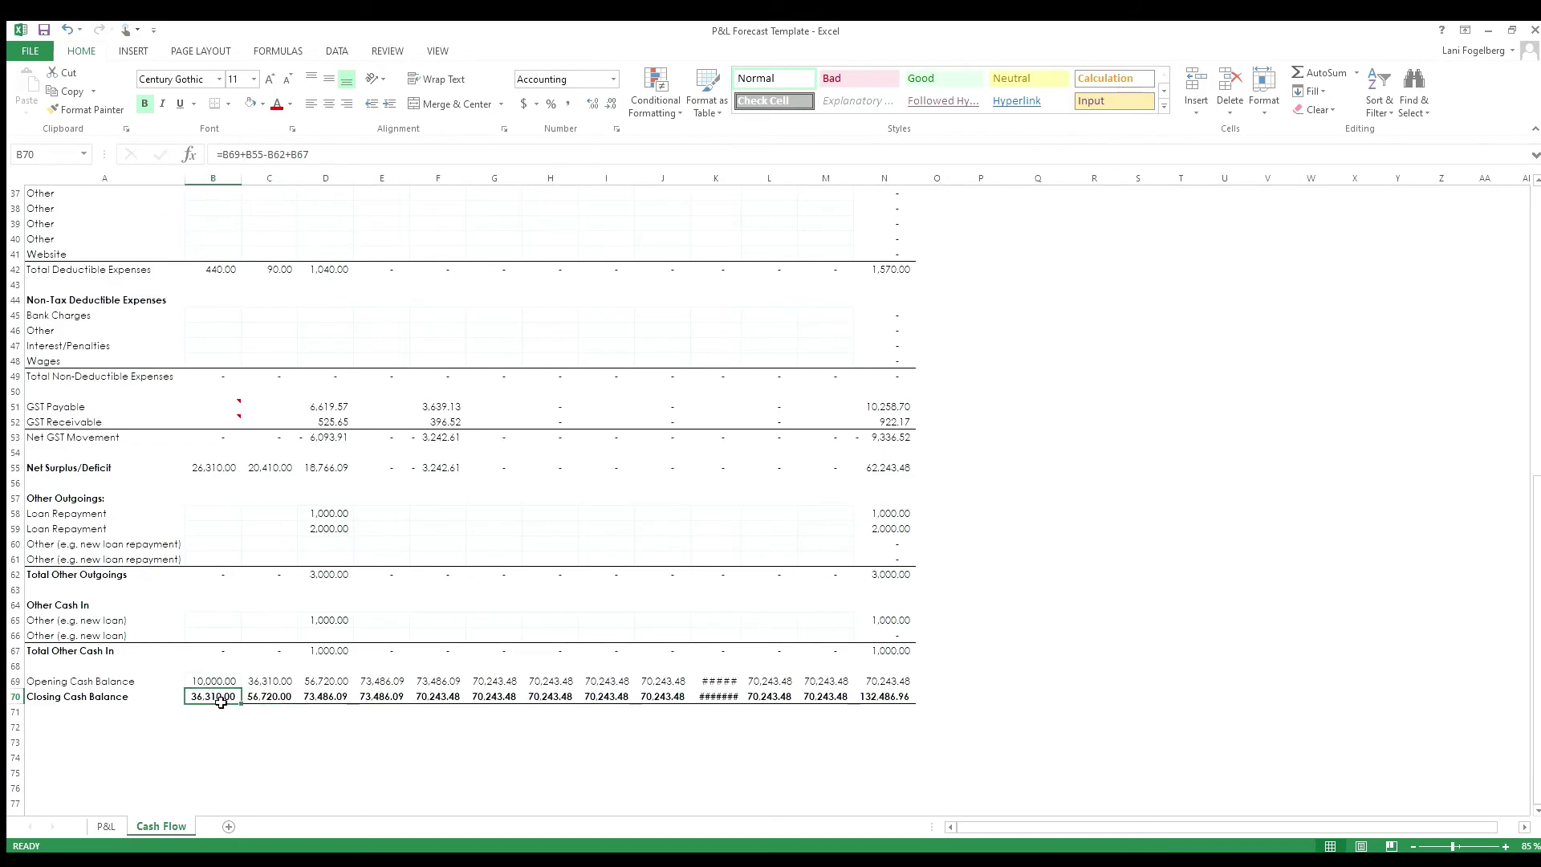
click(131, 699)
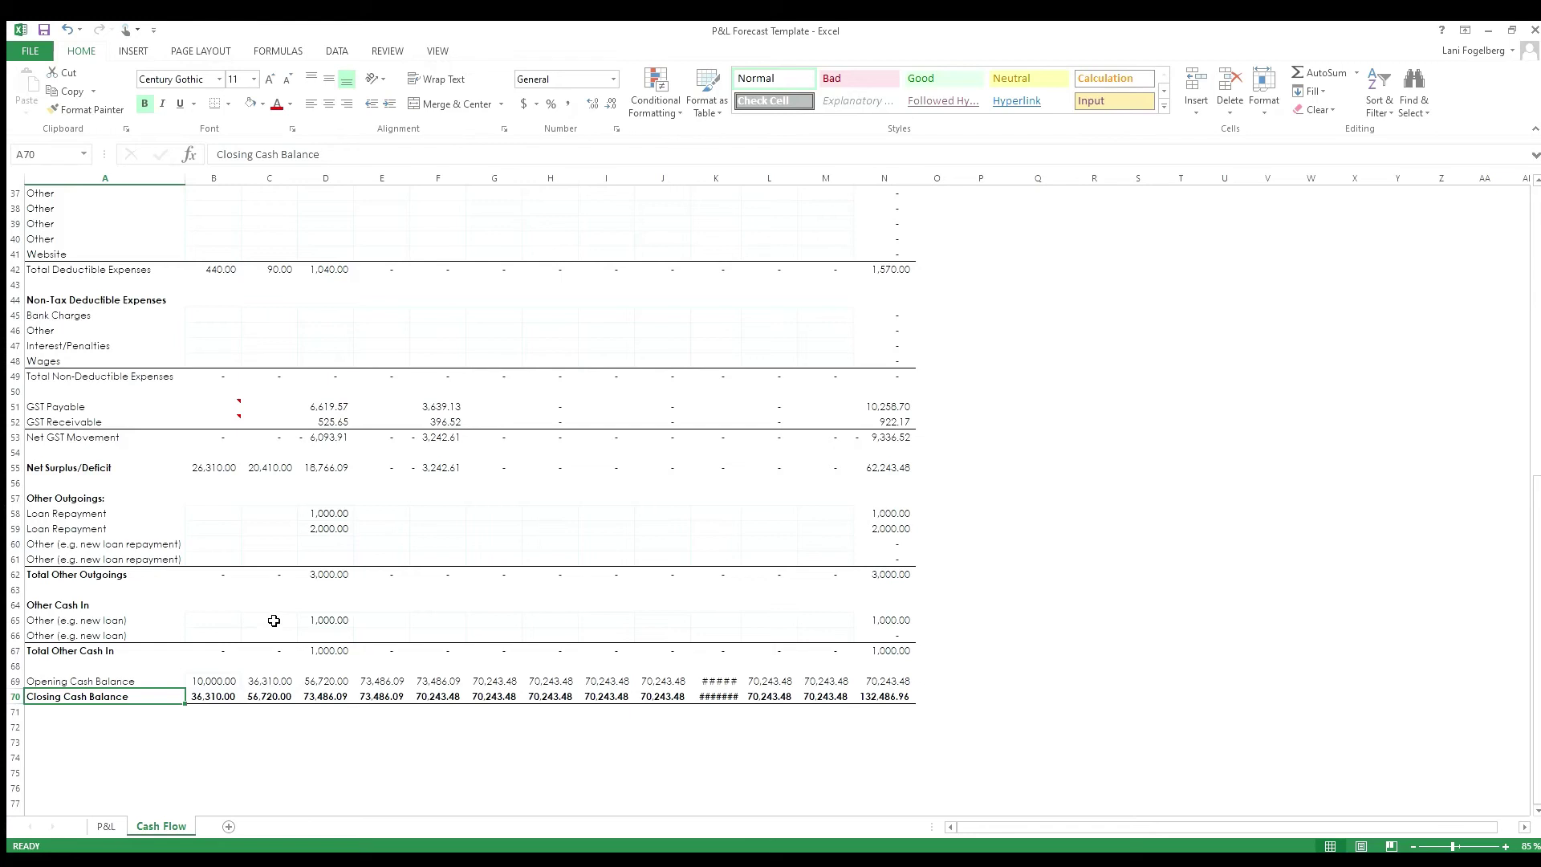
Step: Enter a May-20 loan repayment of 1000 in the first Loan Repayment row and a May-20 new loan of 10,000.00 under Other Cash In
click(275, 515)
text(1000)
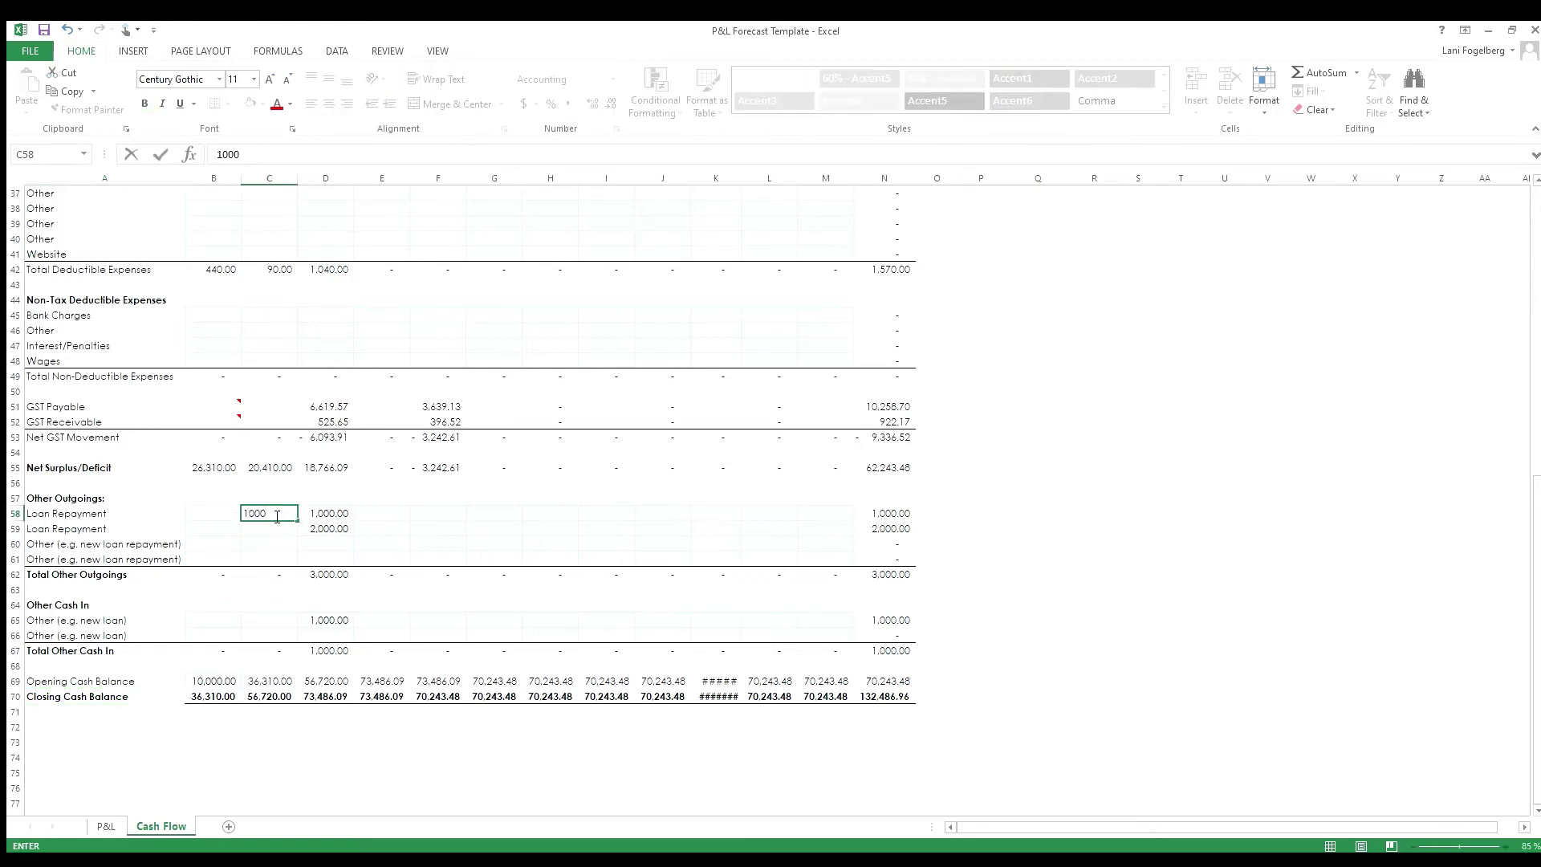
key(Return)
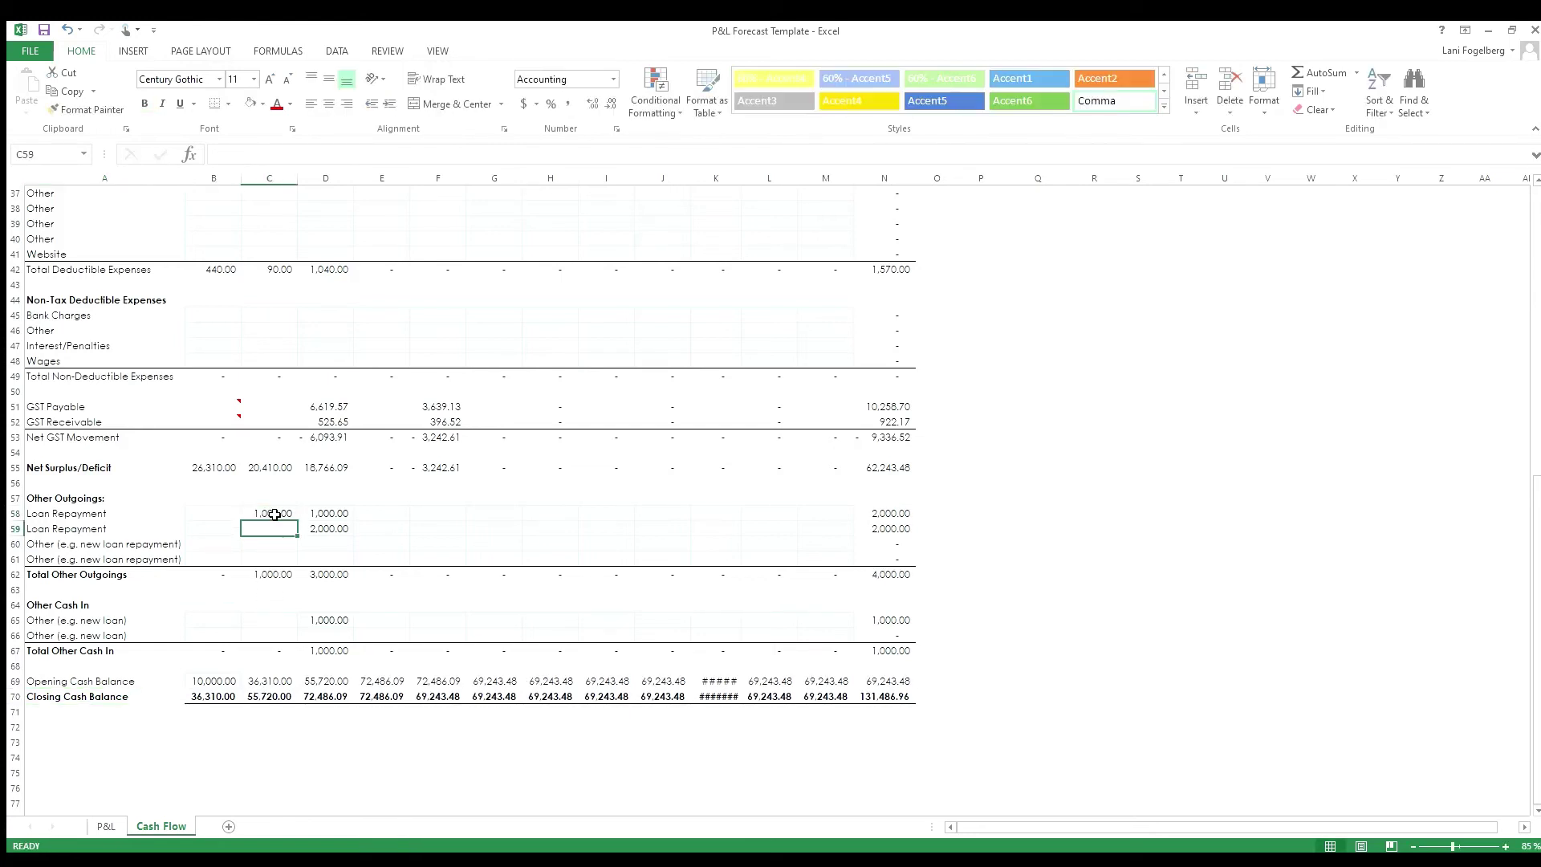
click(270, 619)
text(10,000.00)
key(Return)
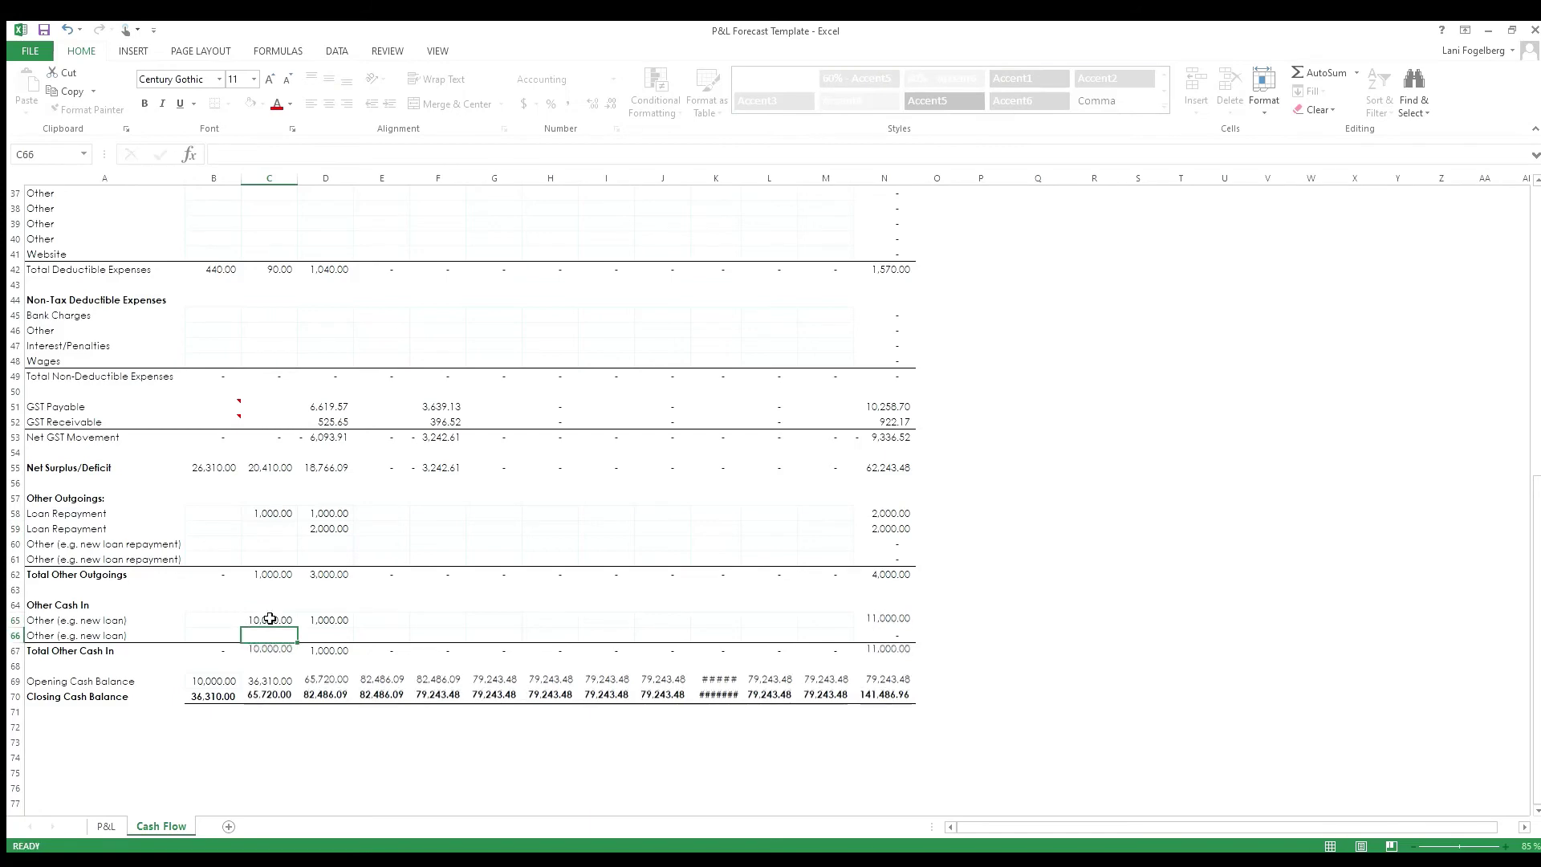
key(ctrl+Home)
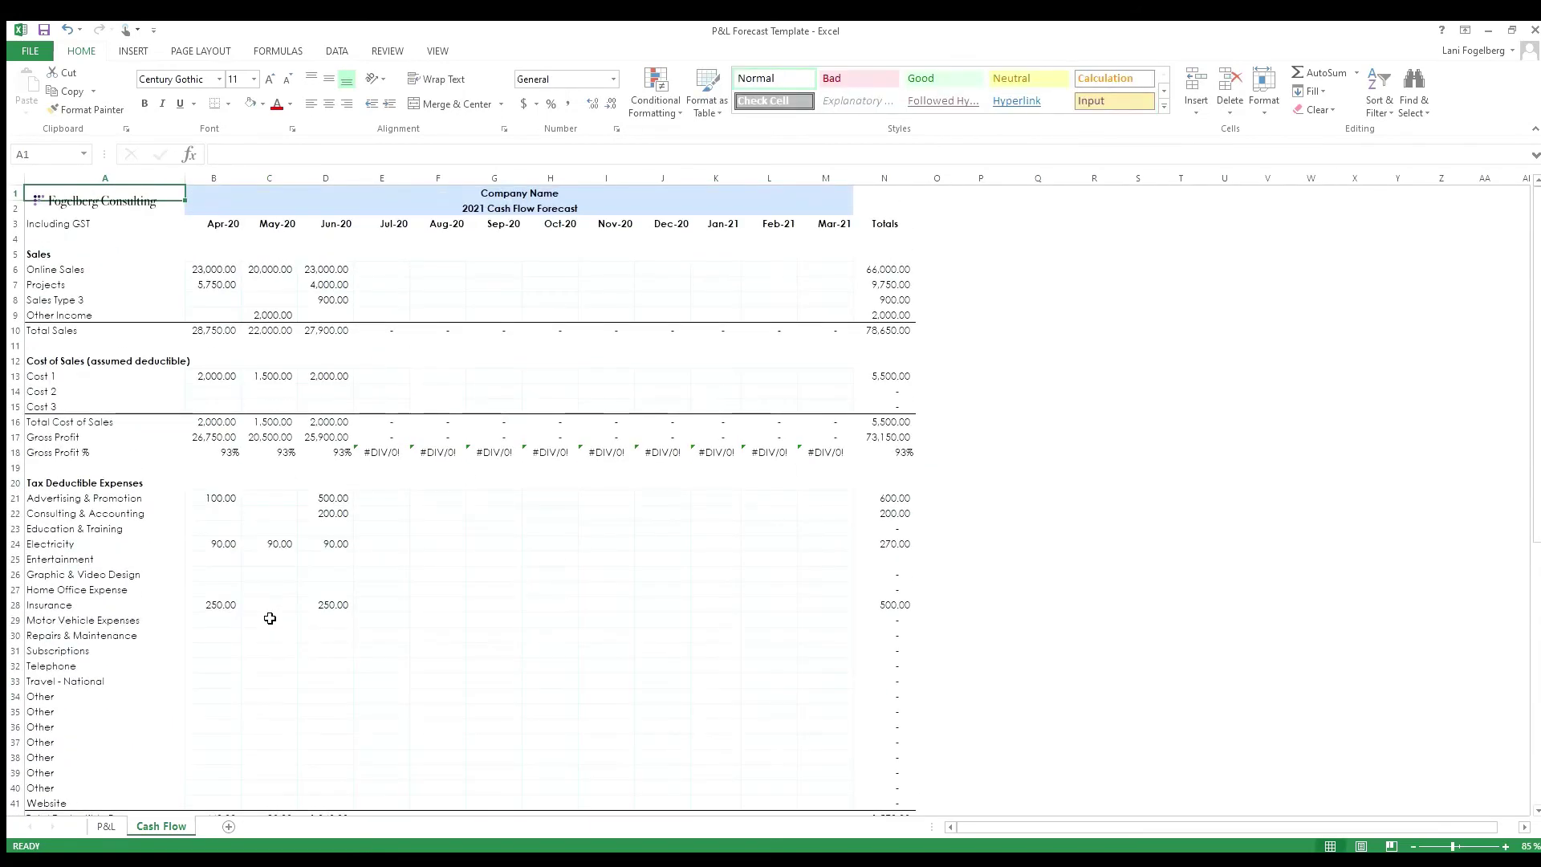